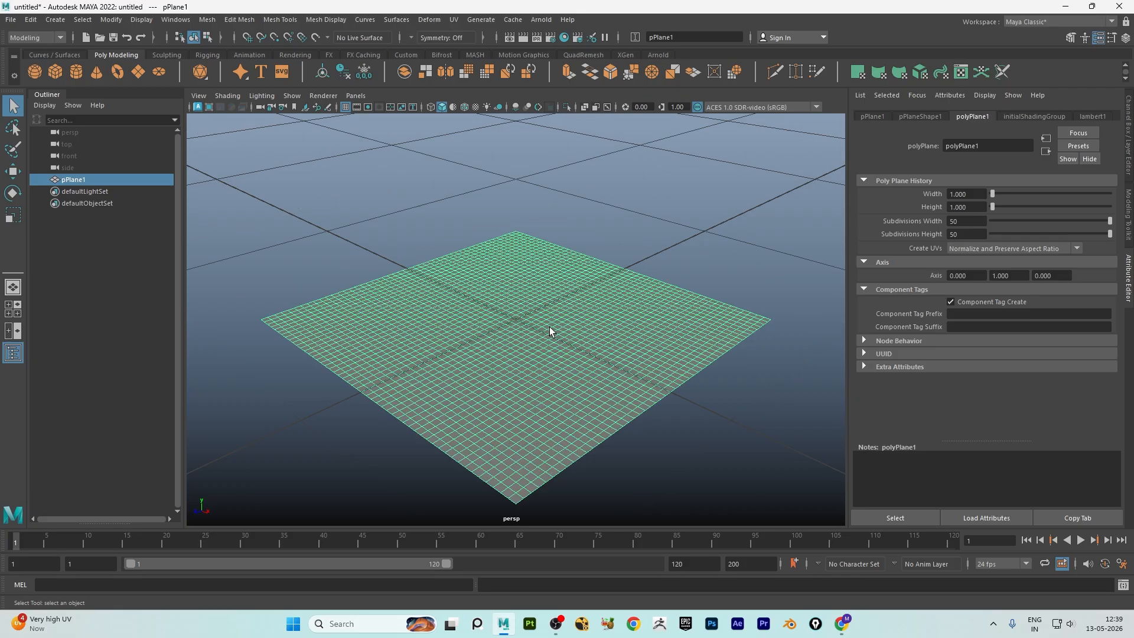
Step: Select one vertex on the gridded plane, enable soft selection, and reduce its falloff to a smaller circle around the vertex
scroll(512, 346, down, 3)
key(r)
alt+drag(499, 358, 571, 332)
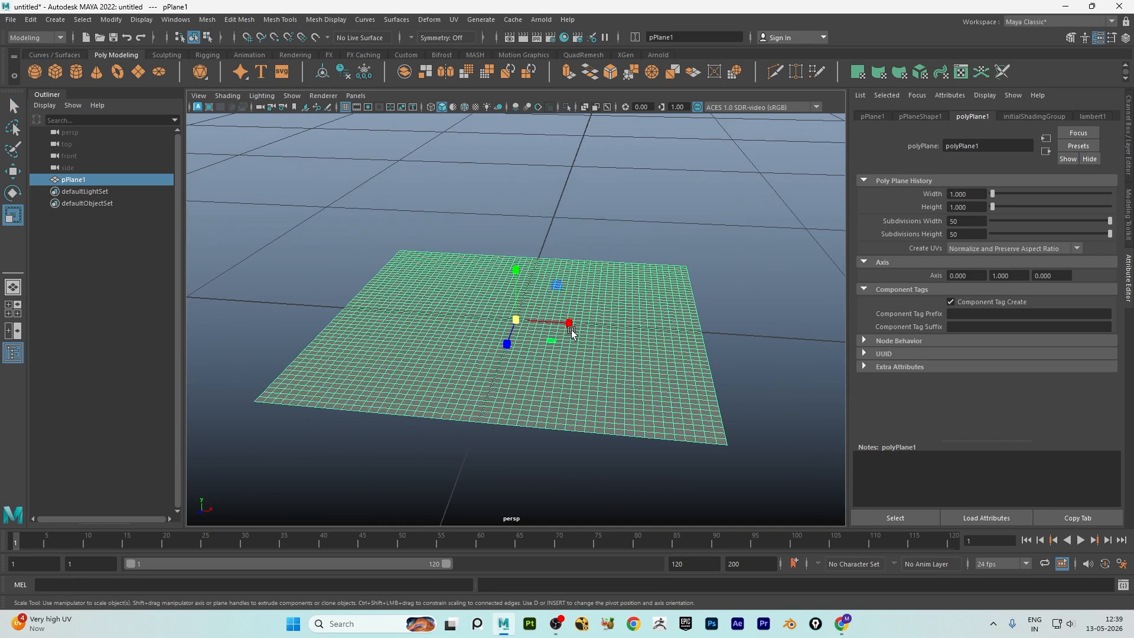
key(F9)
click(599, 300)
scroll(602, 313, up, 3)
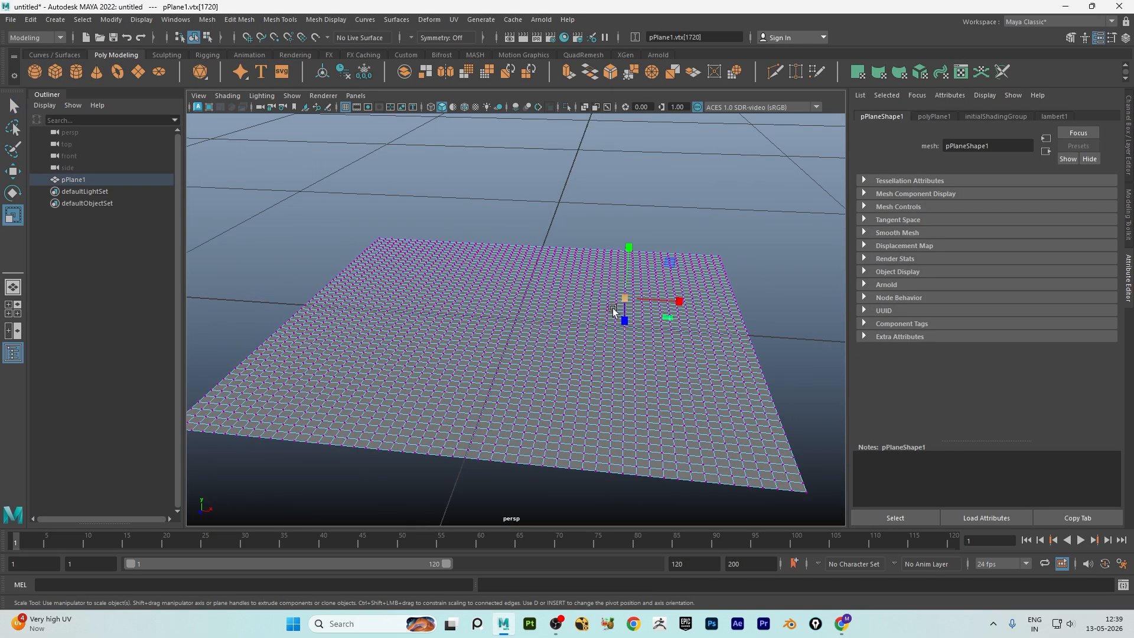
alt+middle_drag(602, 313, 596, 312)
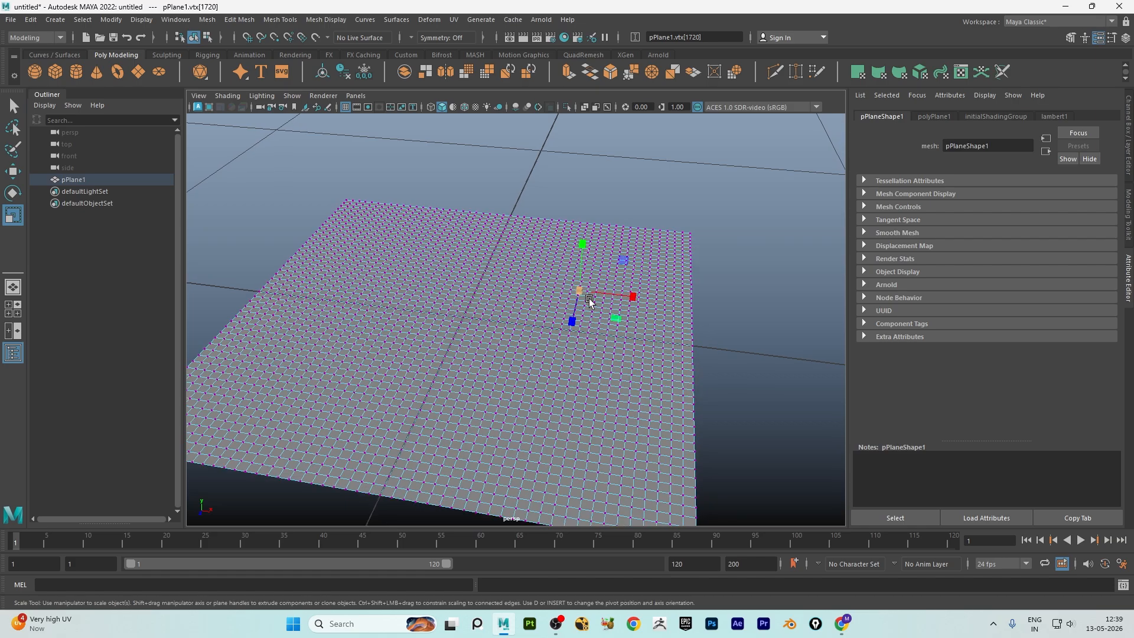
key(b)
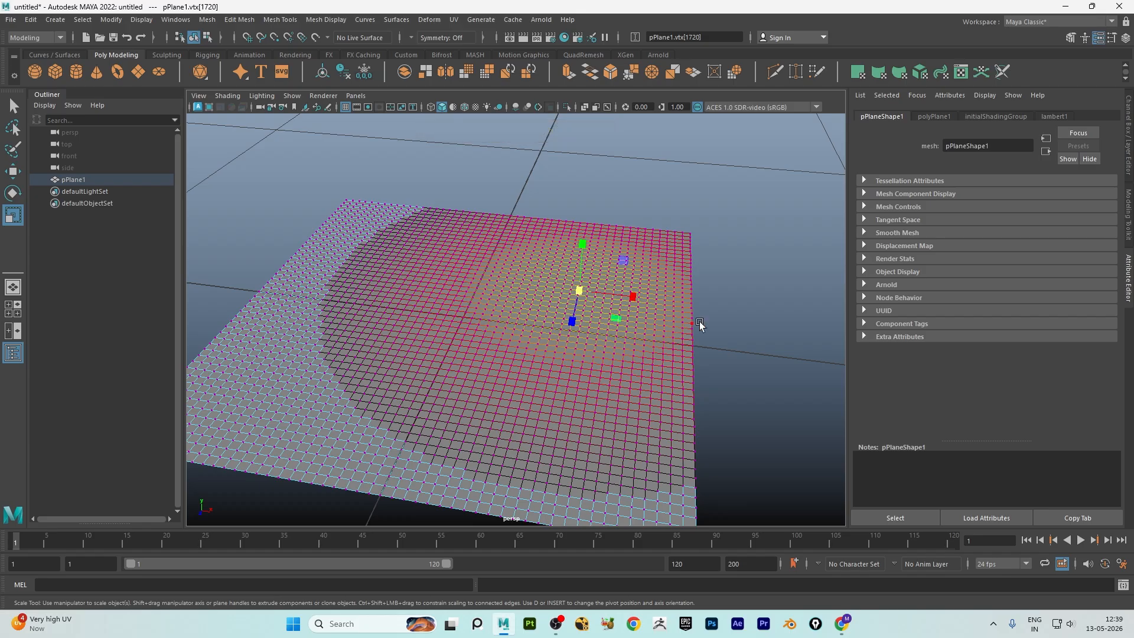
drag(760, 272, 668, 288)
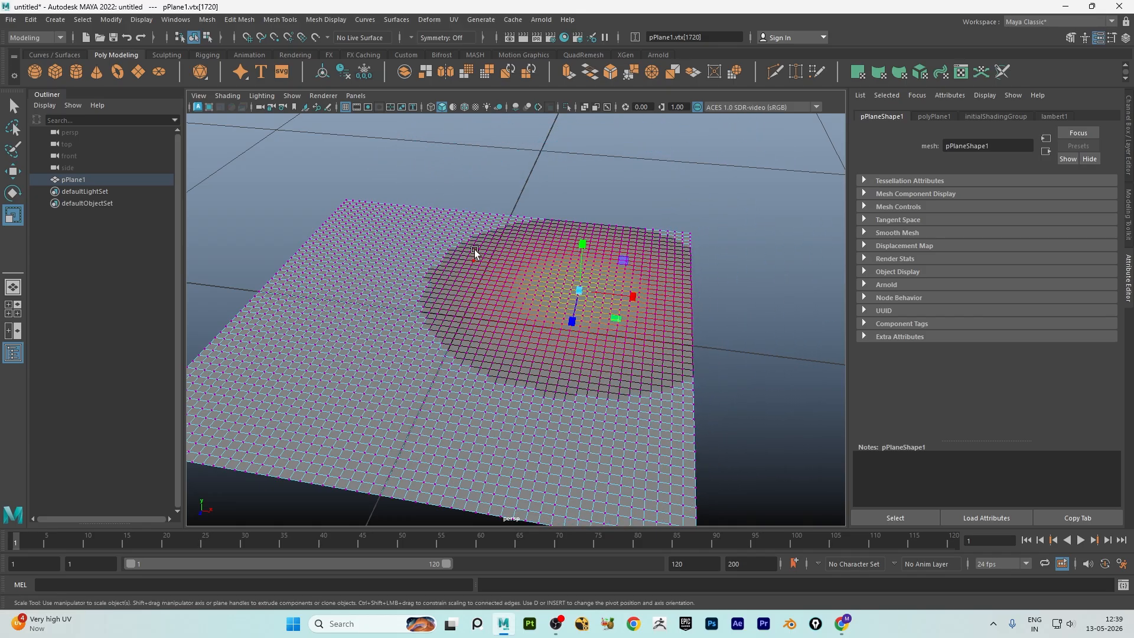
Step: Review the Scale tool's soft selection falloff settings and shrink the falloff radius around the selected vertex
double_click(12, 217)
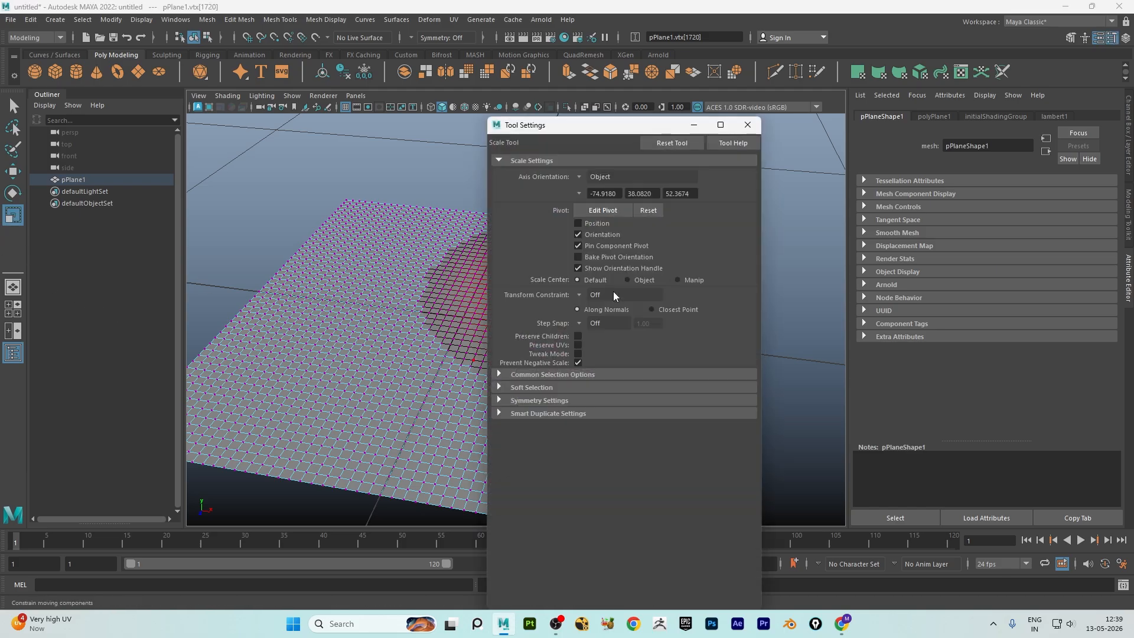
click(519, 392)
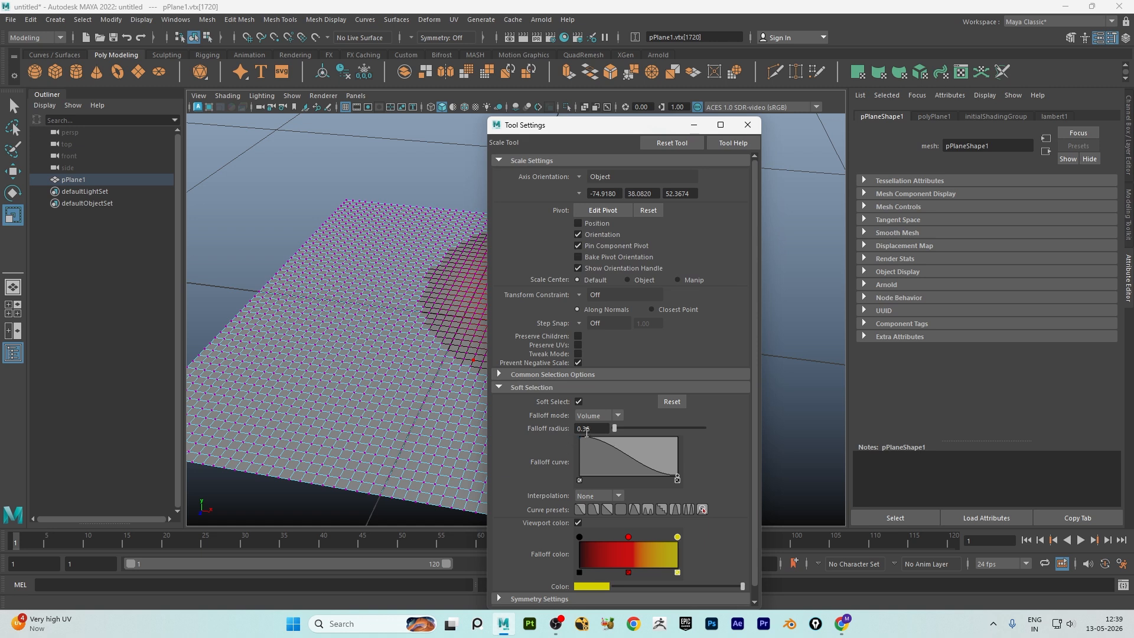
click(597, 429)
click(603, 429)
click(747, 125)
key(b)
drag(632, 337, 575, 323)
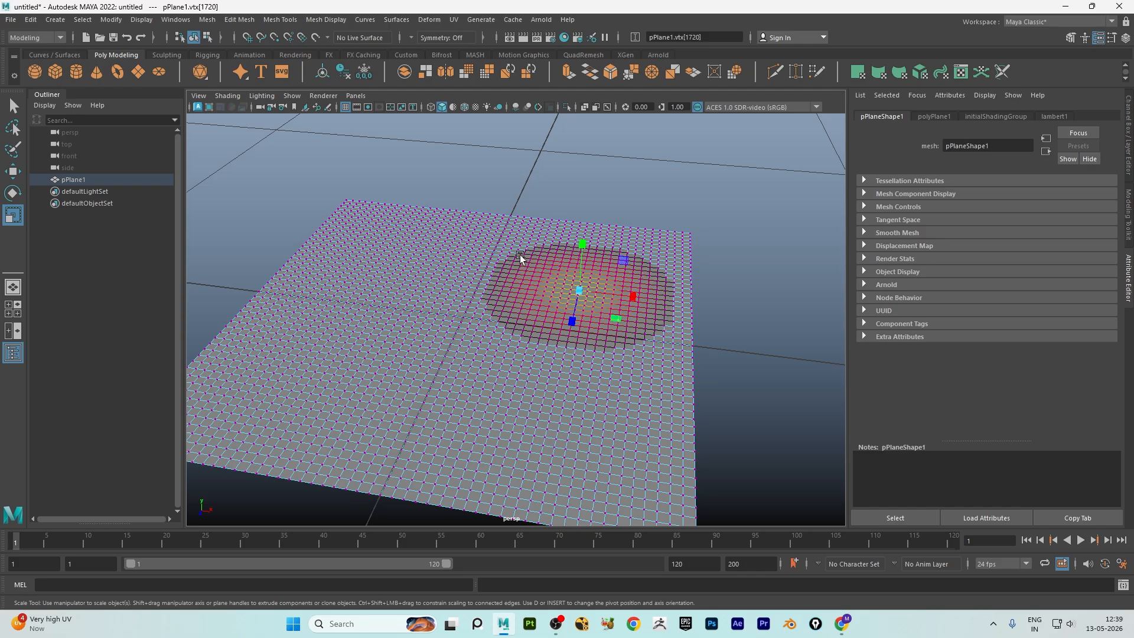
Step: Enlarge the soft selection falloff radius so that it covers about half of the plane around the selected vertex
scroll(453, 328, down, 6)
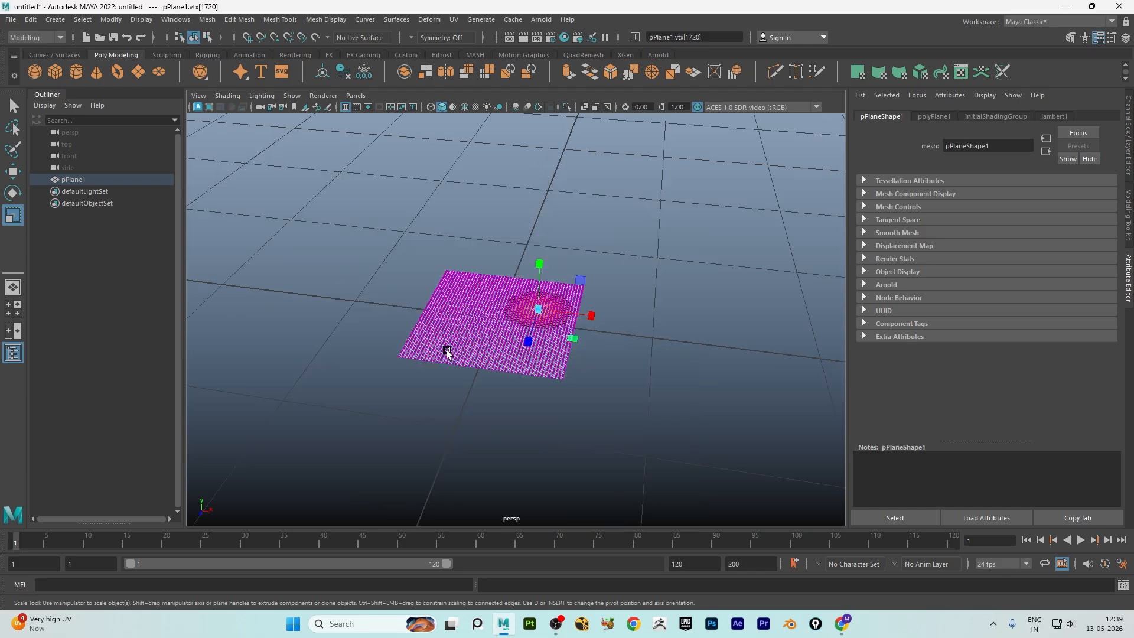
scroll(514, 309, up, 6)
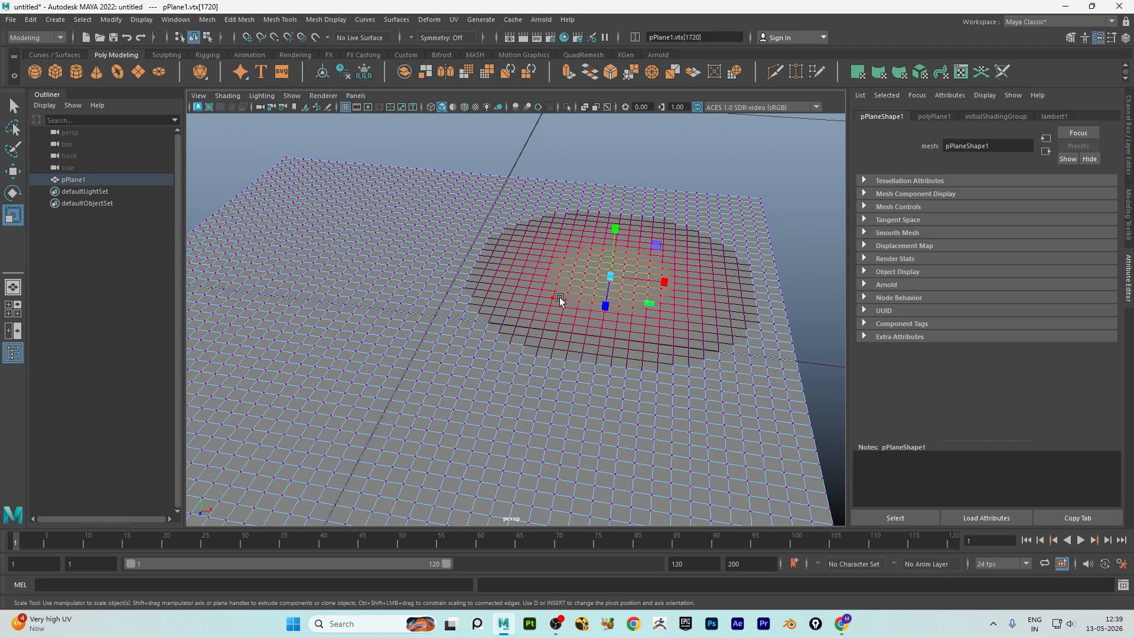
scroll(591, 288, down, 5)
scroll(603, 292, up, 4)
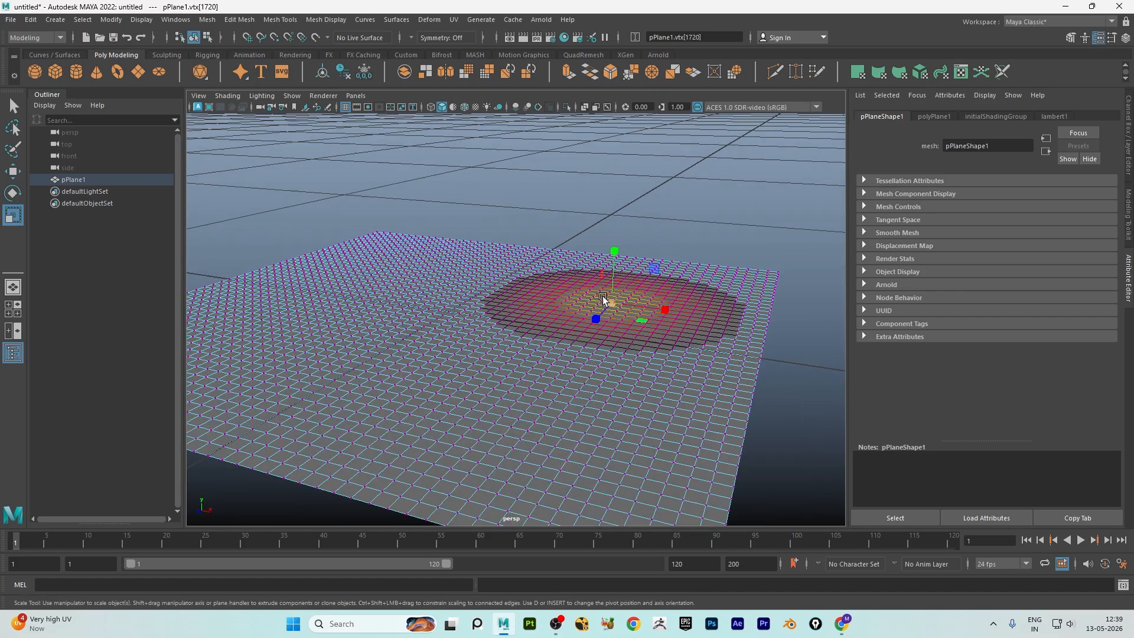
scroll(608, 297, down, 3)
drag(614, 334, 638, 333)
Step: Shape the plane into a wavy cloth by moving and rotating soft-selected vertices, and return to Object Mode
key(w)
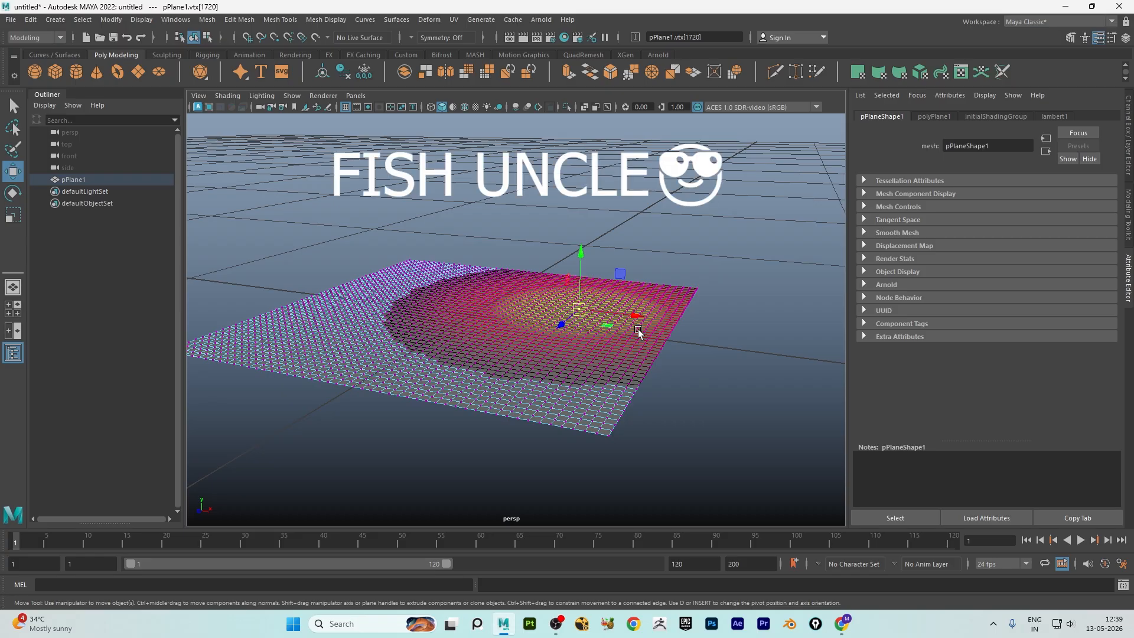
alt+drag(638, 329, 443, 329)
click(370, 328)
key(e)
drag(370, 328, 721, 325)
right_drag(575, 280, 675, 212)
click(675, 212)
Step: Inspect the curves of the cloth surface from several angles and distances
alt+drag(675, 214, 715, 248)
click(490, 348)
alt+drag(490, 347, 501, 241)
click(575, 228)
alt+drag(575, 228, 591, 308)
scroll(527, 305, down, 5)
alt+drag(481, 326, 507, 292)
scroll(481, 279, up, 5)
scroll(461, 245, down, 5)
scroll(531, 321, up, 3)
alt+drag(459, 238, 460, 270)
alt+drag(560, 330, 532, 295)
scroll(504, 322, down, 5)
scroll(532, 295, up, 6)
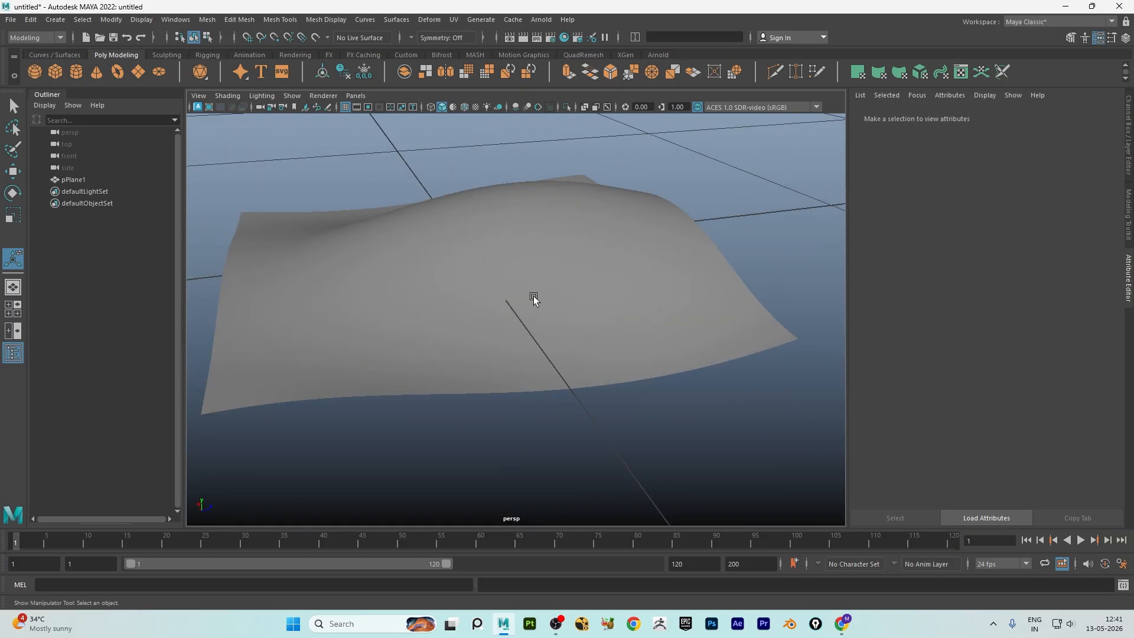
Step: Select the cloth plane and check its UV layout in the UV Editor
click(526, 254)
click(454, 19)
click(473, 39)
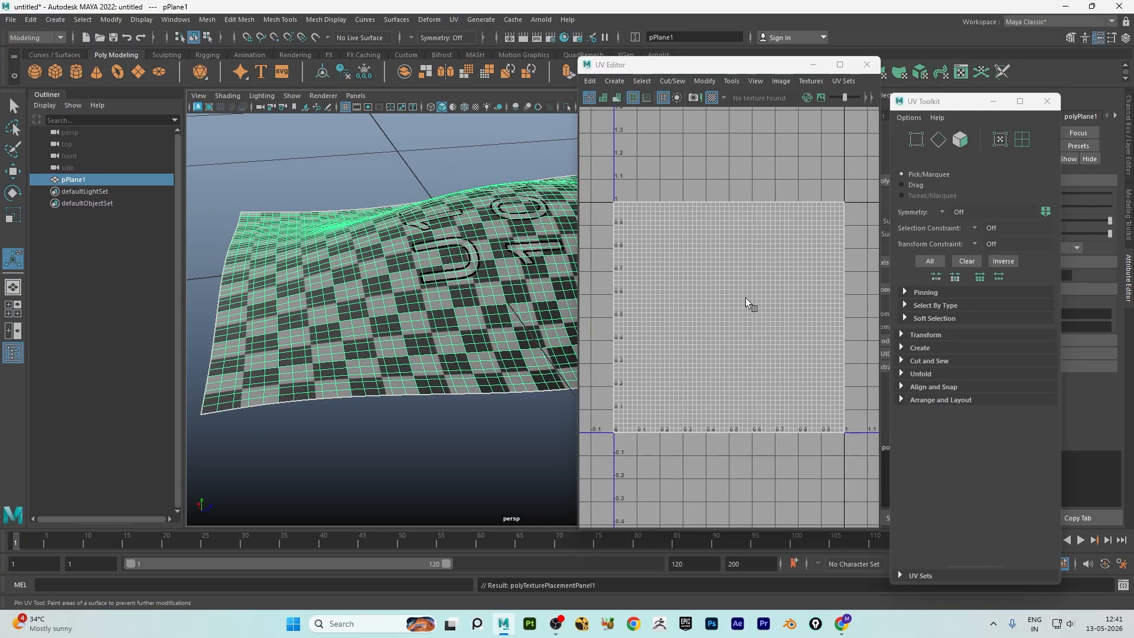
click(867, 64)
click(1047, 101)
Step: Return to Object Mode and assign a new aiStandardSurface material to the cloth plane
scroll(672, 214, up, 2)
right_drag(582, 206, 605, 185)
click(603, 188)
click(526, 254)
right_click(525, 252)
click(503, 554)
right_click(522, 248)
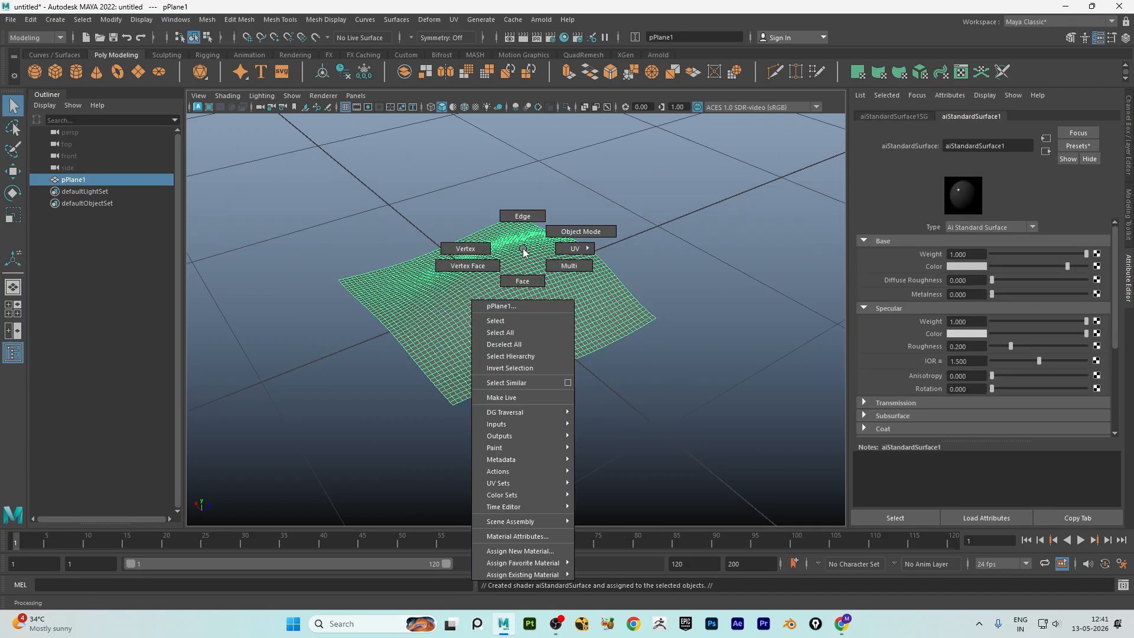
click(516, 553)
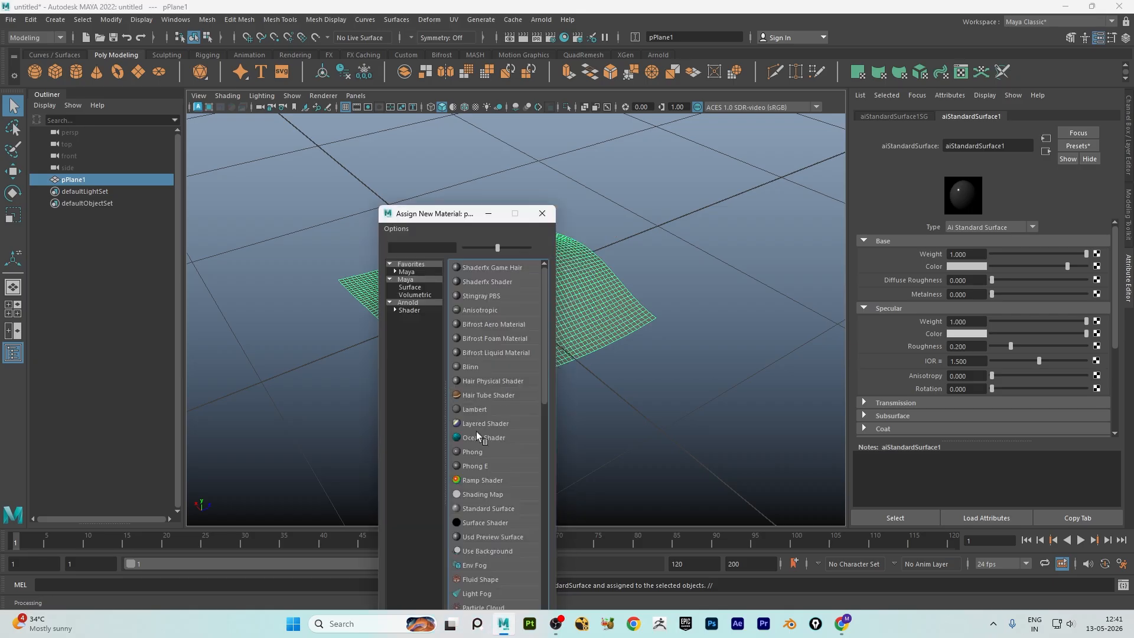
click(408, 310)
click(618, 402)
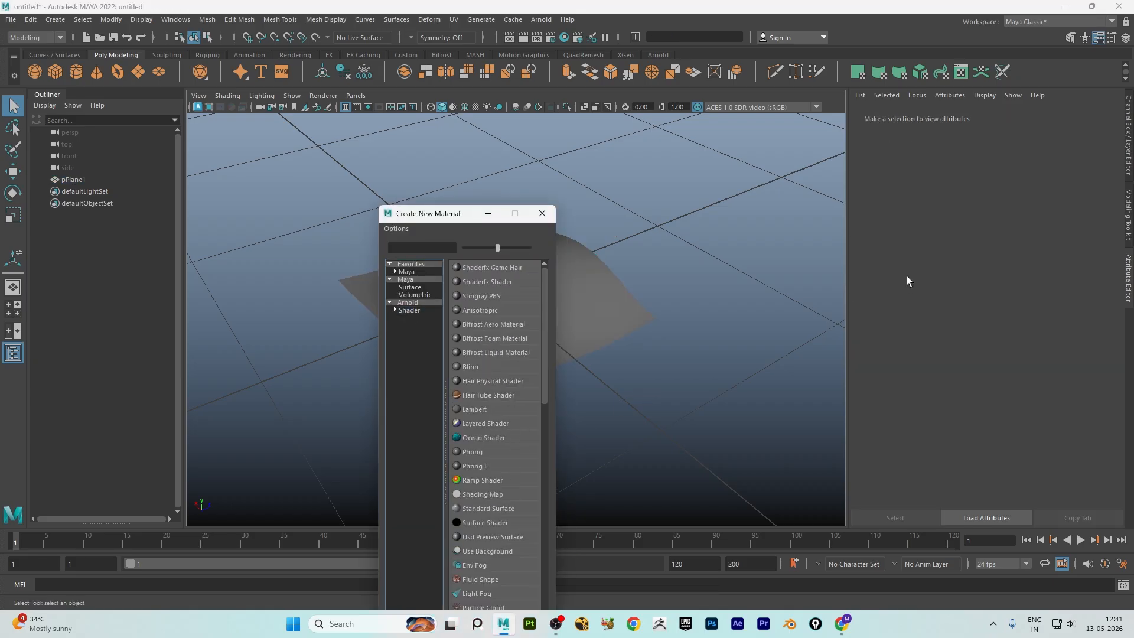
Step: Set the base color of the cloth's aiStandardSurface1 material to orange
click(549, 277)
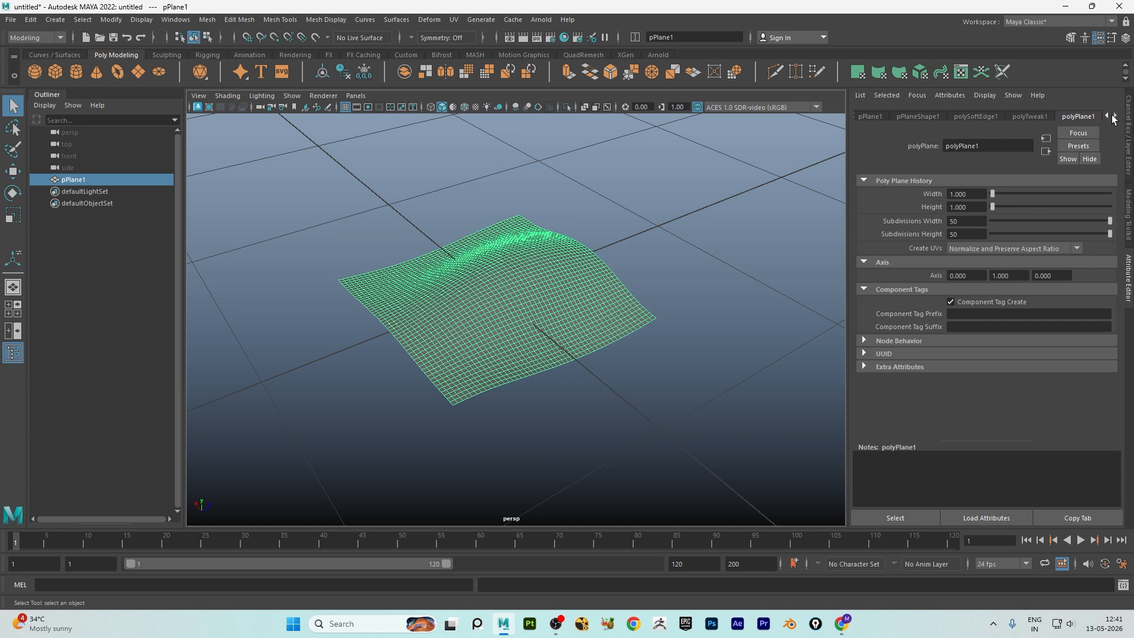
click(1113, 118)
click(1070, 180)
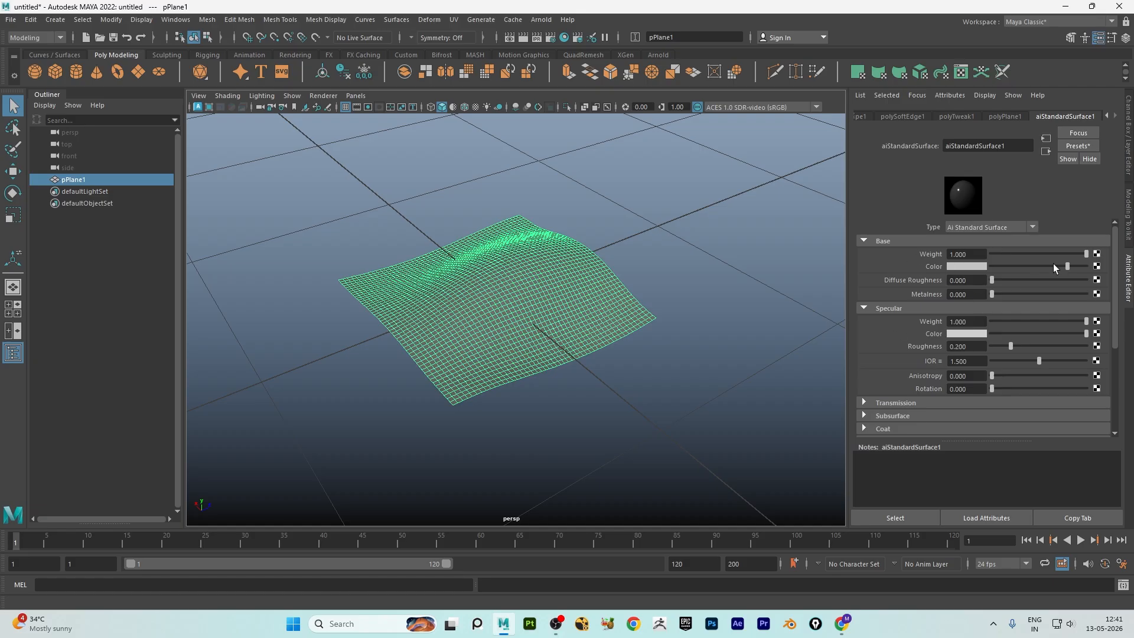
drag(1054, 266, 1013, 266)
click(976, 266)
drag(1079, 284, 1090, 317)
click(660, 346)
alt+drag(659, 346, 535, 253)
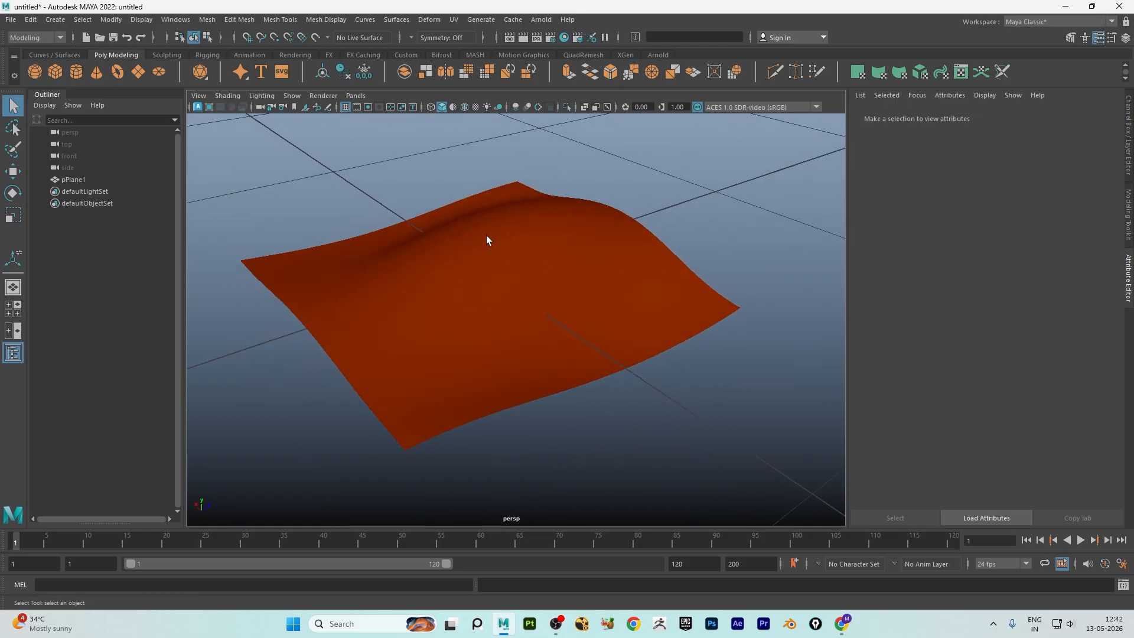
Step: Export the selected cloth plane as an FBX file named cloth to the Desktop
click(487, 235)
scroll(493, 243, down, 5)
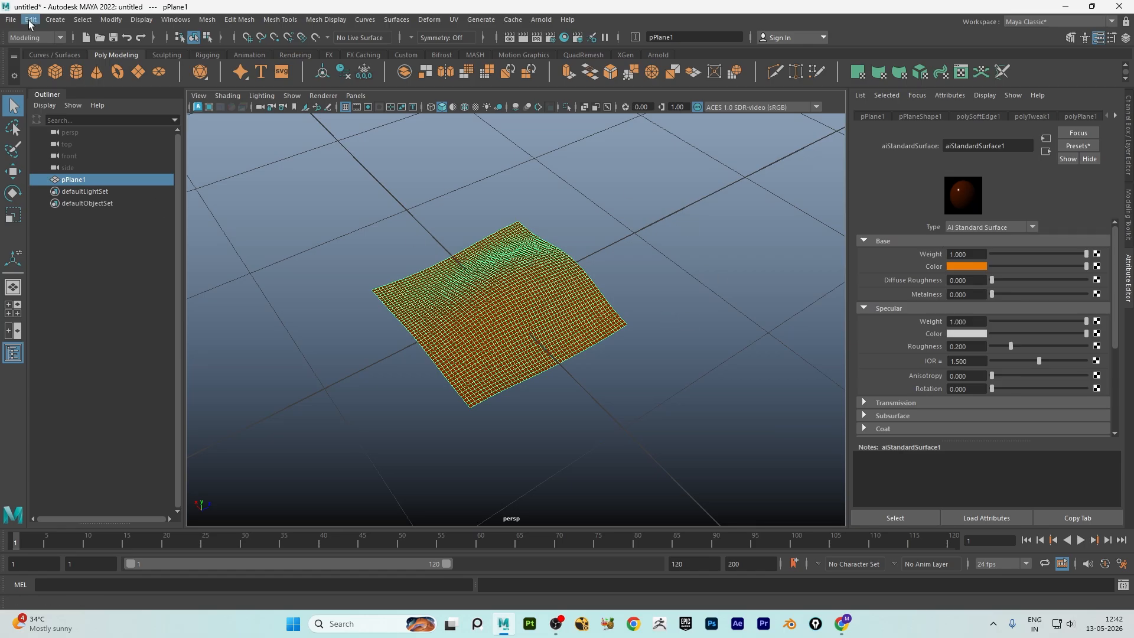
click(11, 20)
click(36, 172)
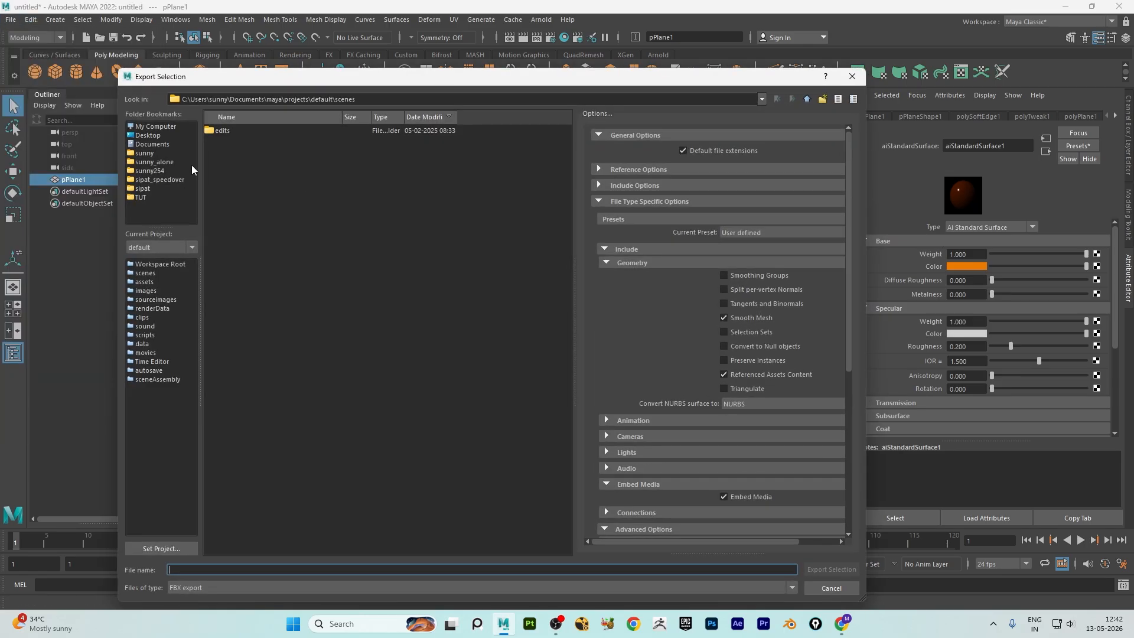
click(149, 136)
click(206, 571)
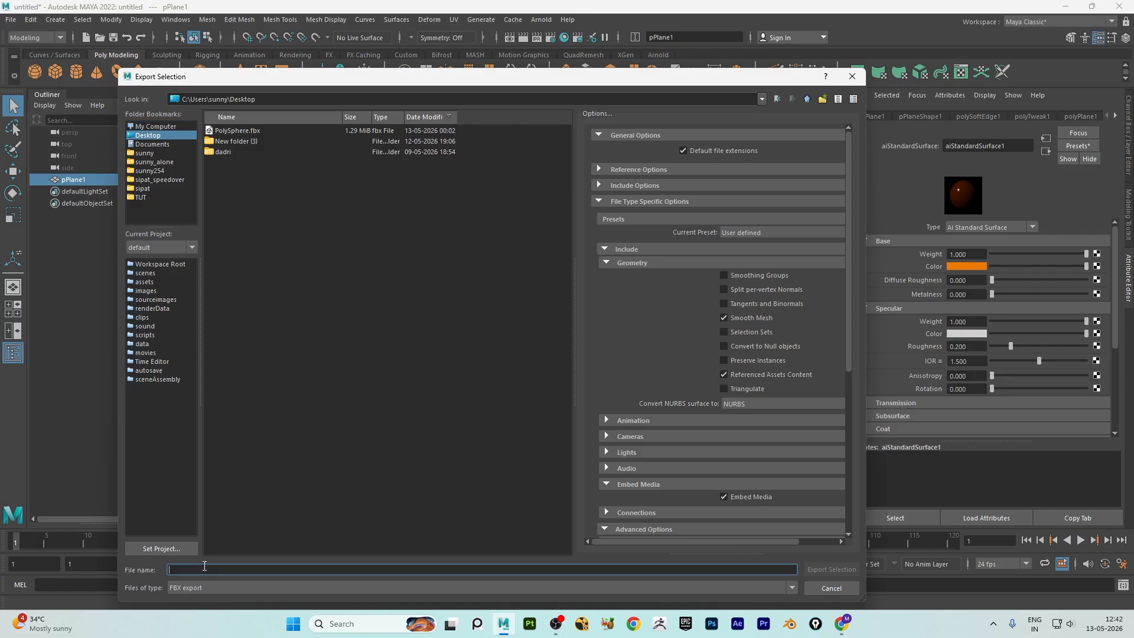
text(cloth)
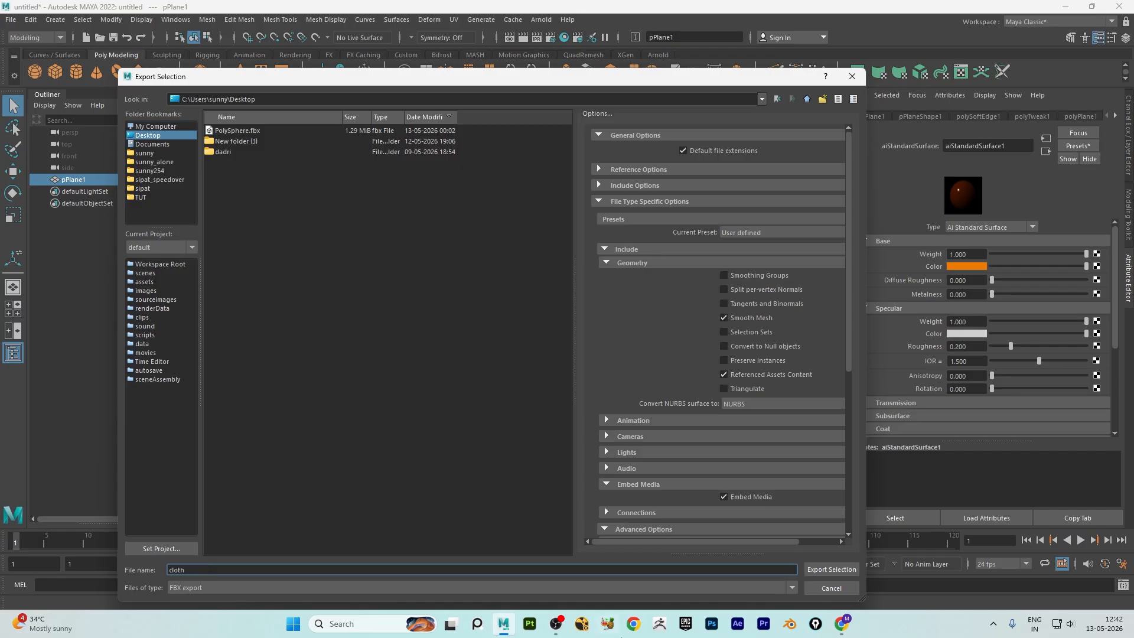
click(822, 569)
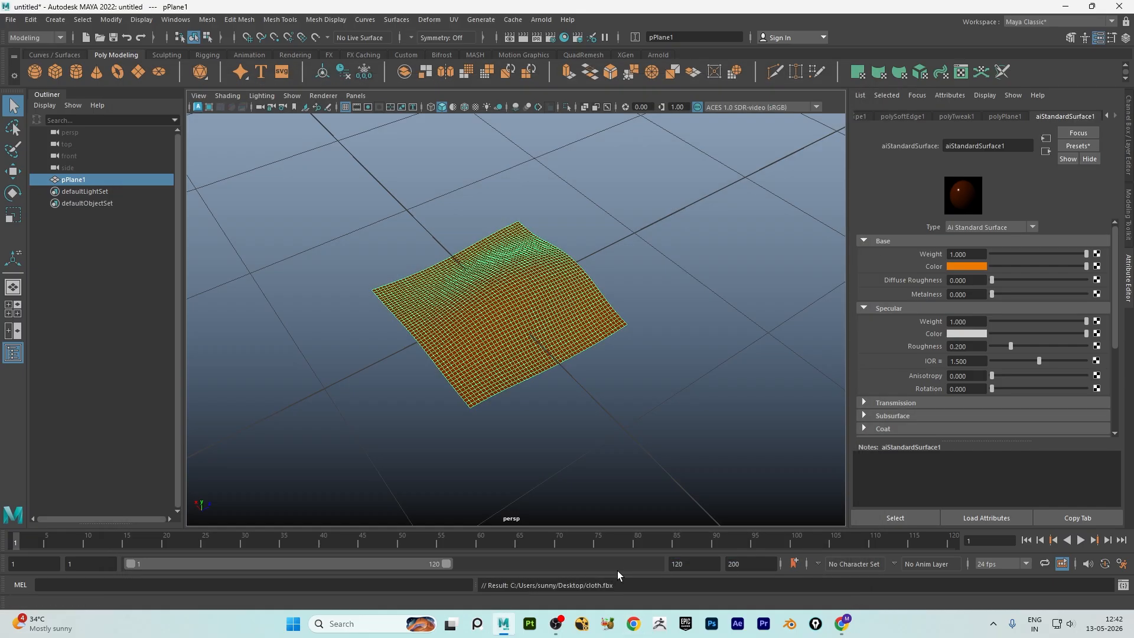
Step: Launch Substance 3D Painter and create a new project from cloth.fbx on the Desktop with a document resolution of 4096
click(530, 623)
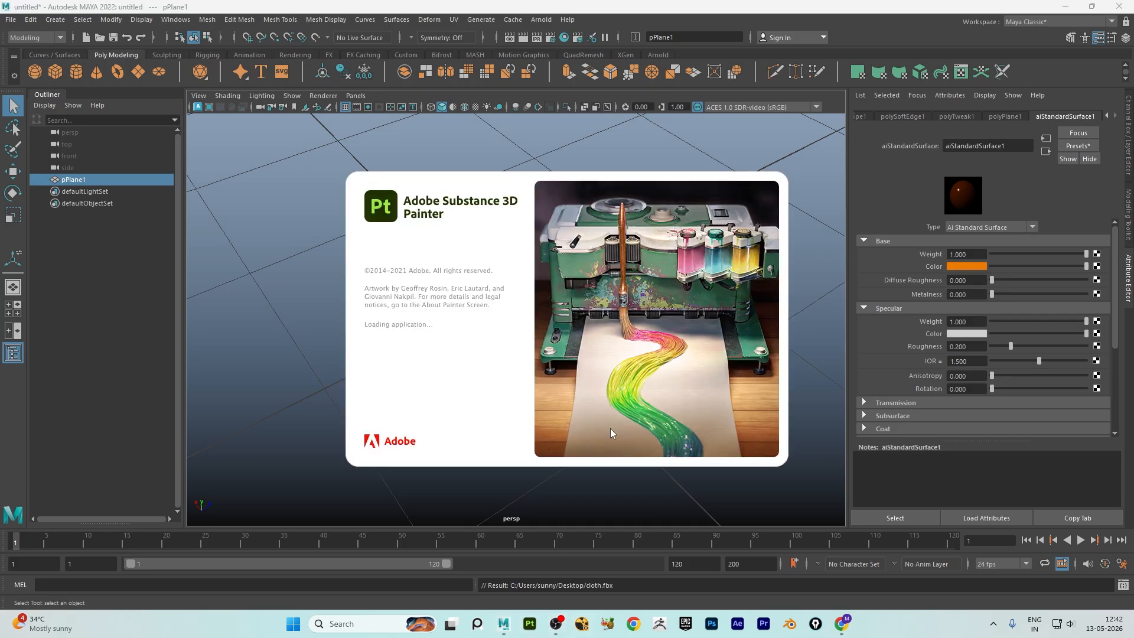
click(12, 21)
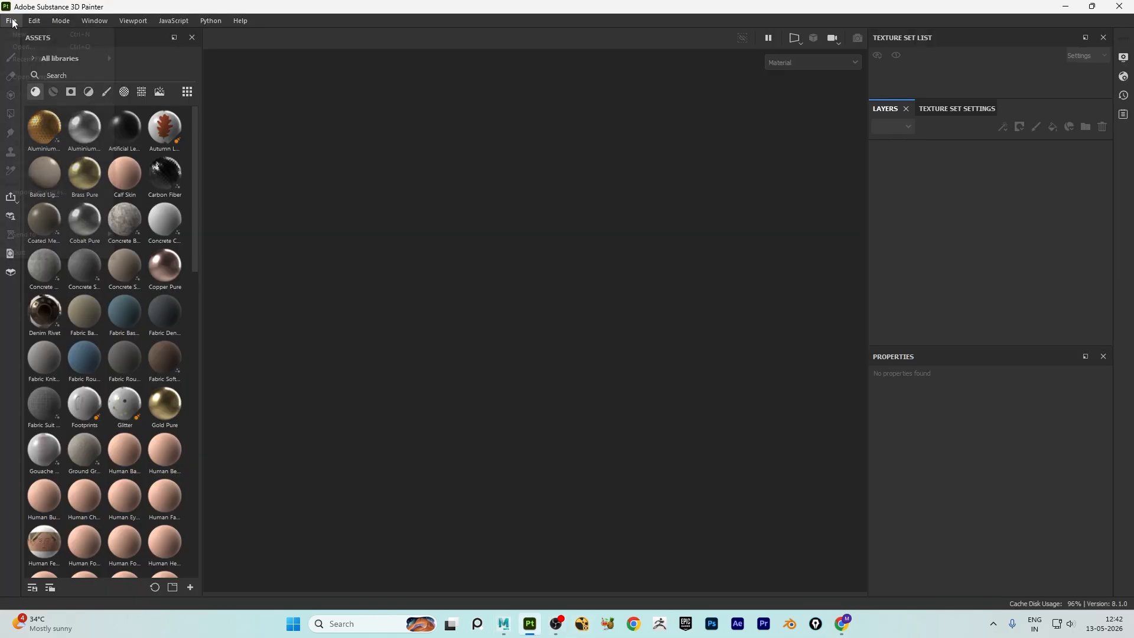
click(47, 44)
click(525, 213)
click(505, 288)
click(685, 178)
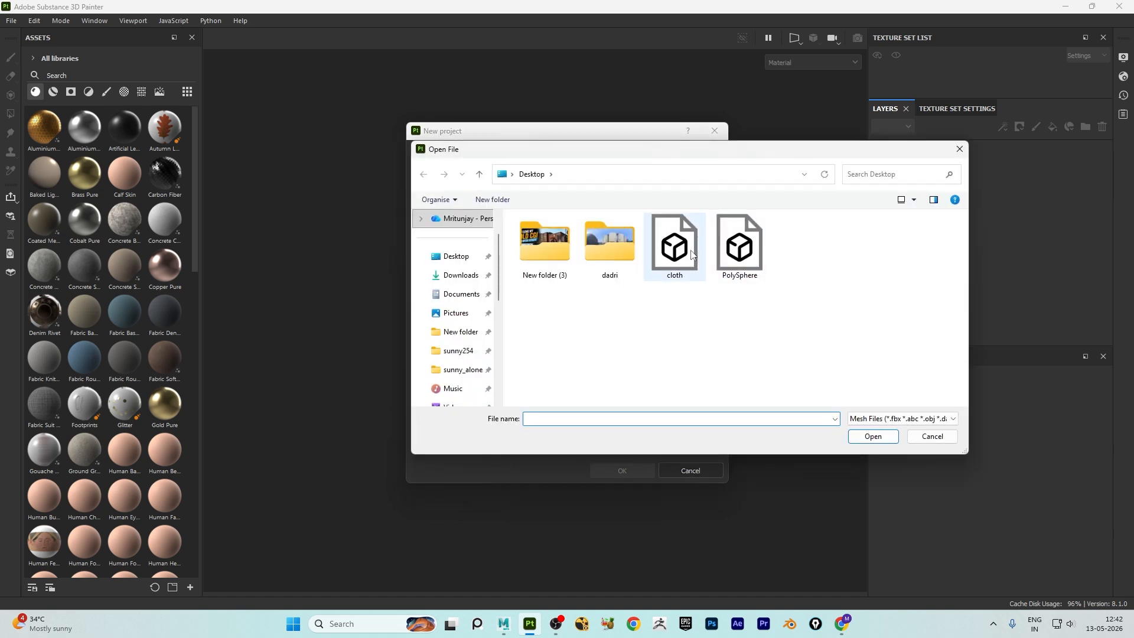
click(675, 247)
click(874, 437)
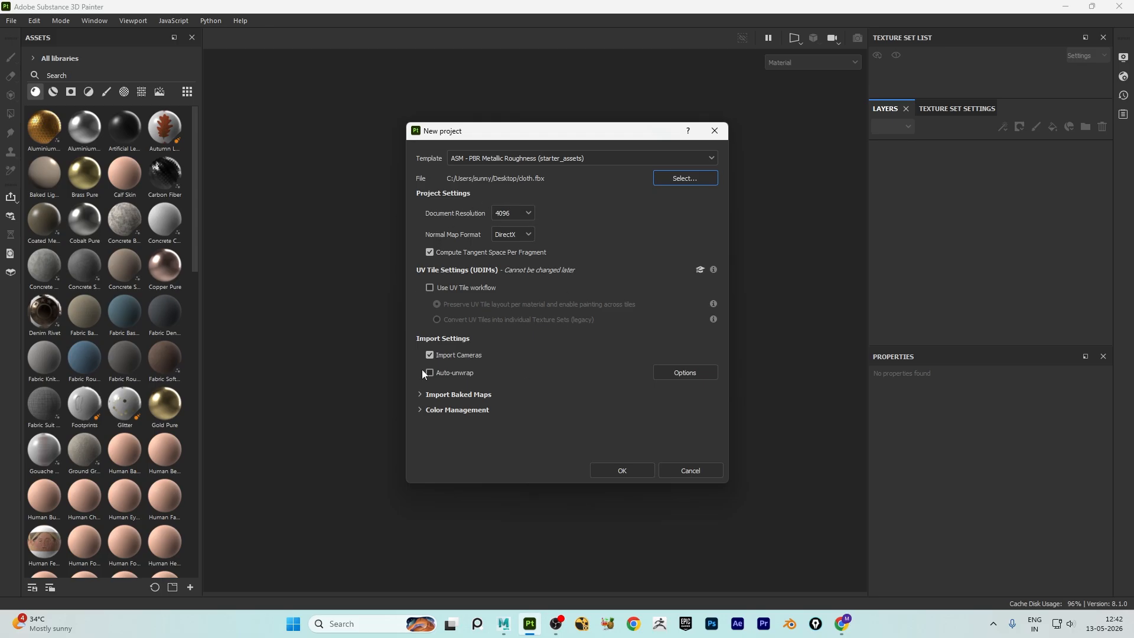
click(631, 470)
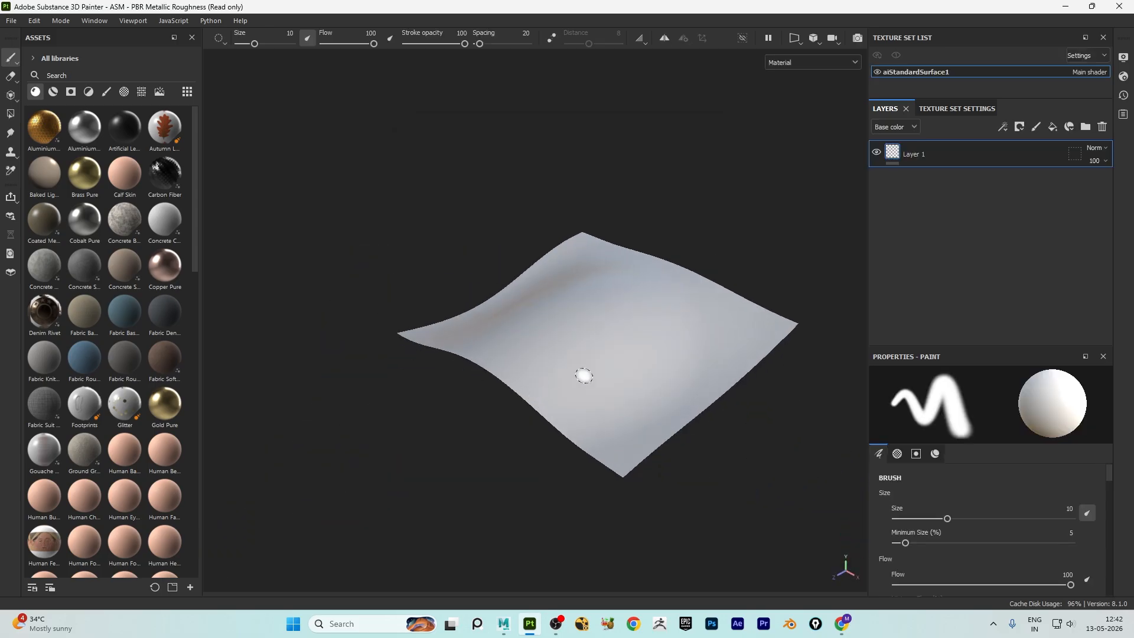
Step: Open the mesh map baking settings, raise the output size and dilation width, and set antialiasing to Subsampling 4x4
click(34, 21)
click(60, 88)
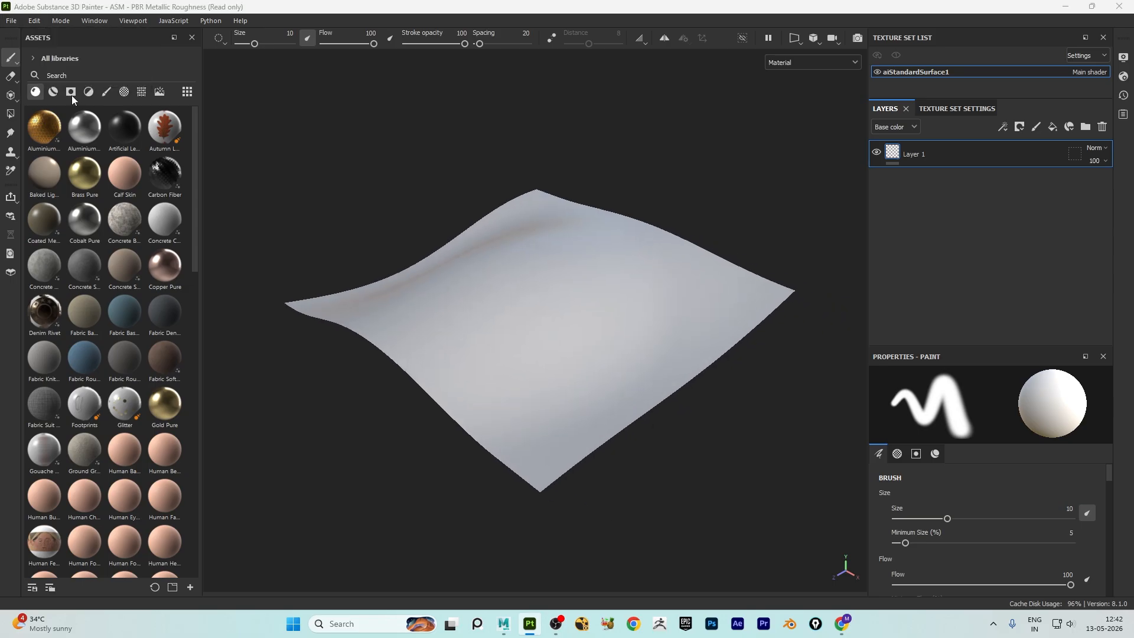
click(591, 147)
click(538, 242)
drag(539, 175, 775, 171)
scroll(558, 307, down, 2)
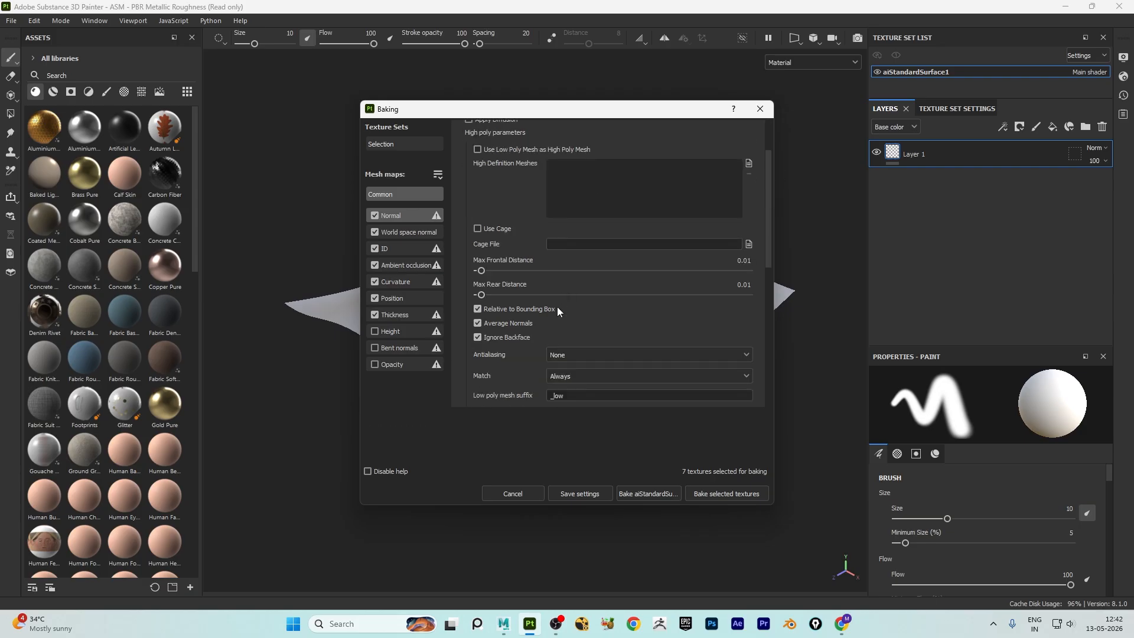
click(578, 354)
click(588, 406)
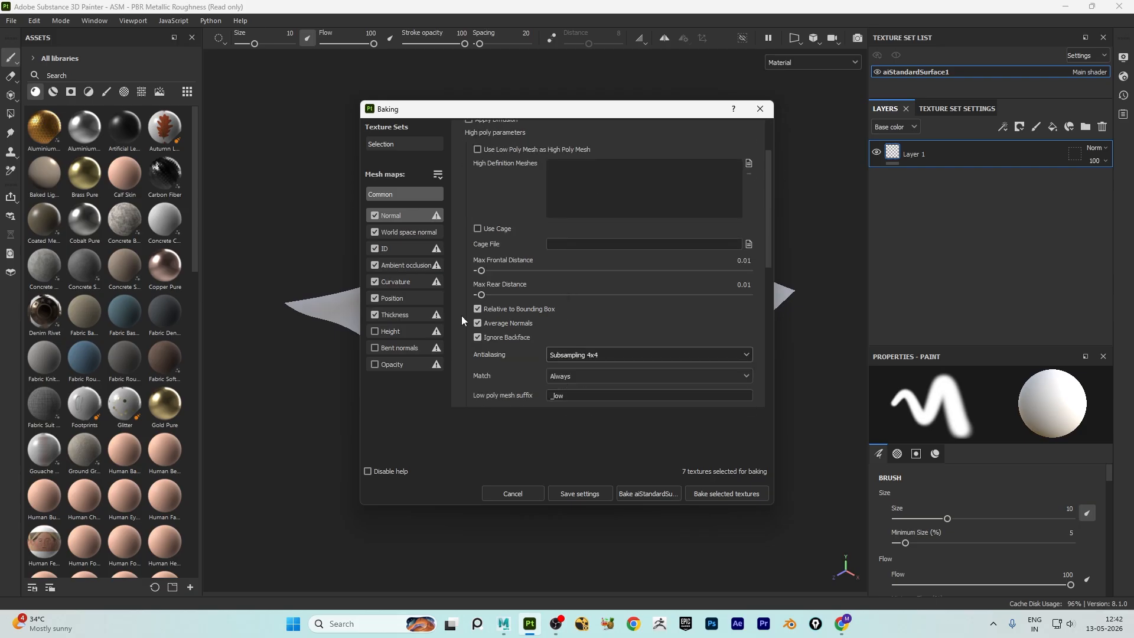
Step: Raise the secondary rays for ambient occlusion and curvature, set thickness secondary rays to 256, and bake the selected textures
click(402, 266)
drag(576, 153, 792, 156)
click(407, 282)
drag(539, 173, 880, 189)
click(404, 314)
drag(589, 158, 938, 152)
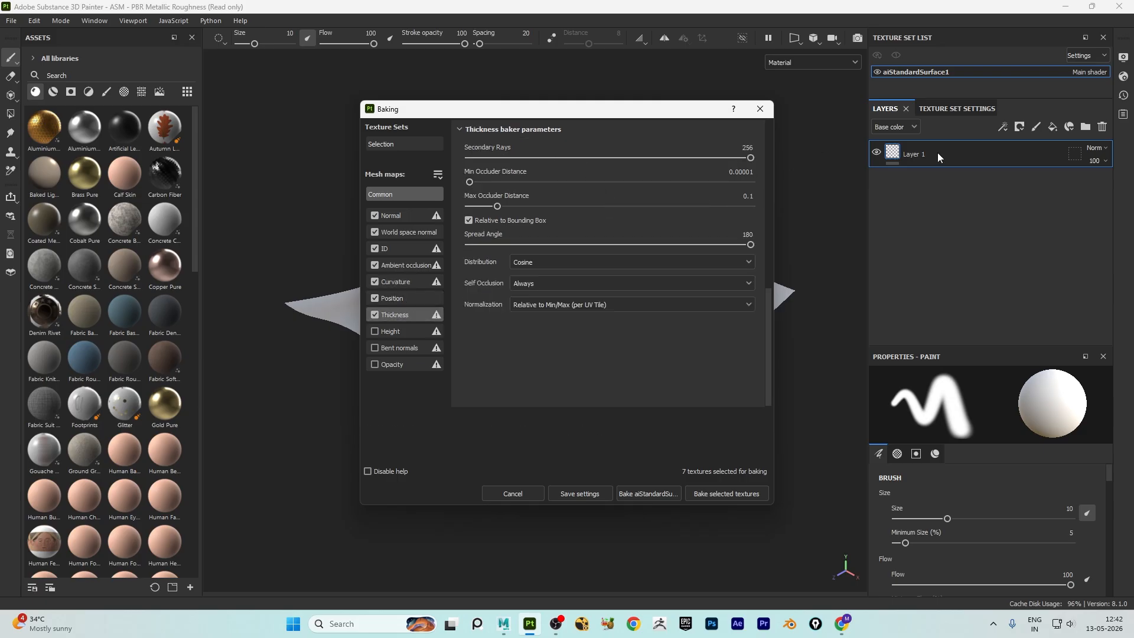
click(736, 493)
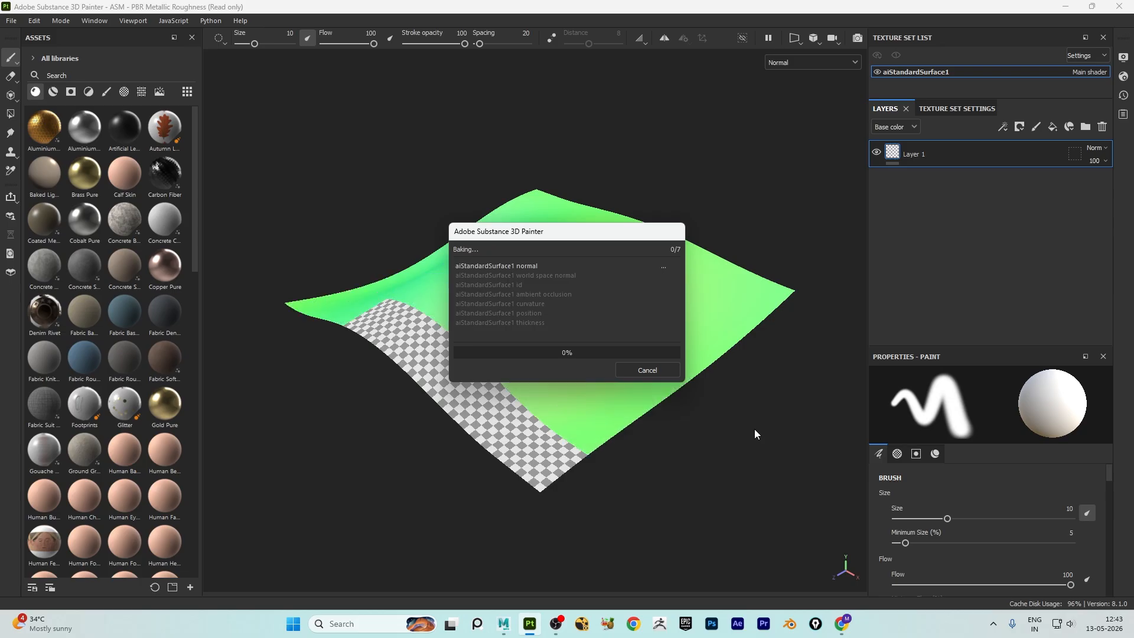
Step: Close the finished bake and apply the Fabric Flannel Tartan smart material to the cloth
click(643, 375)
mouse_move(505, 314)
alt+mouse_down()
mouse_move(524, 349)
mouse_move(550, 319)
mouse_move(491, 322)
alt+mouse_up()
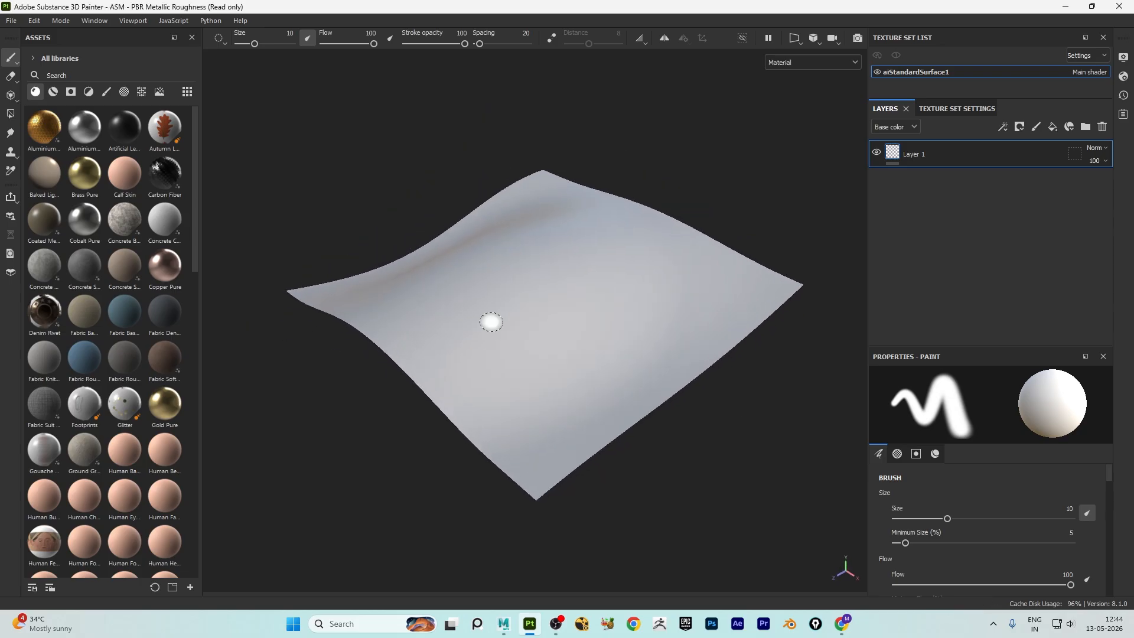
drag(195, 139, 203, 221)
click(53, 93)
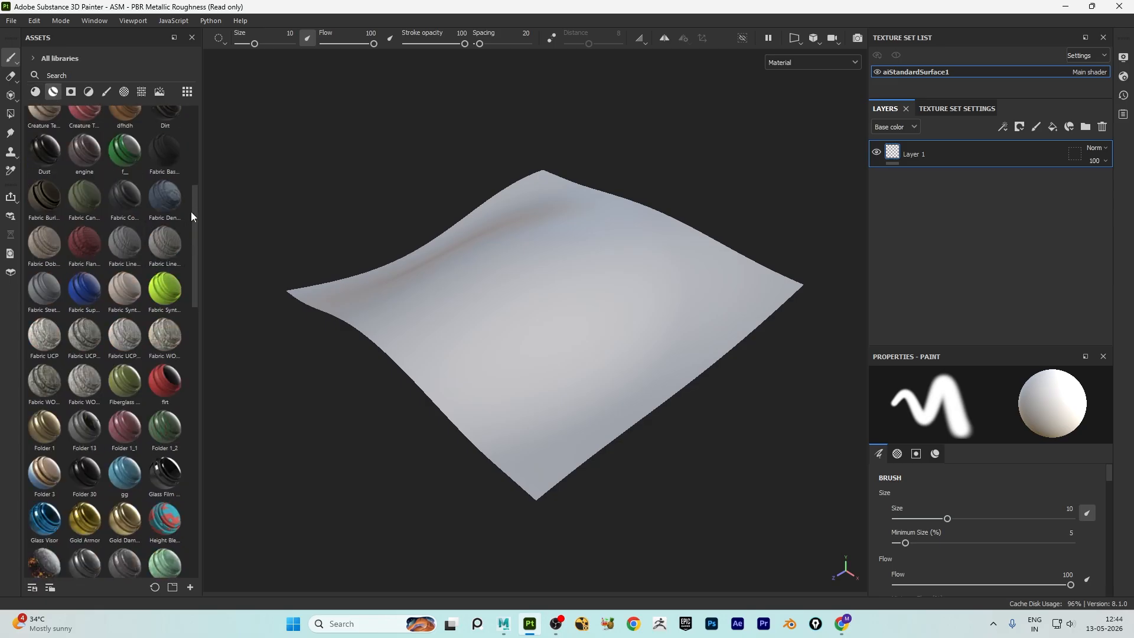
drag(193, 211, 194, 214)
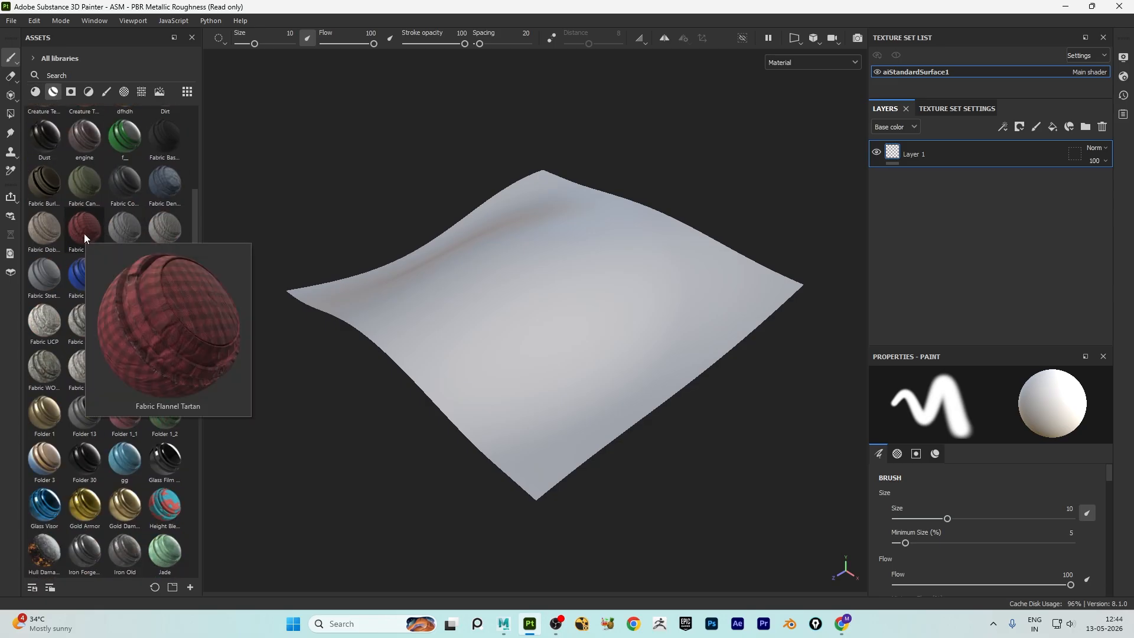
mouse_move(124, 235)
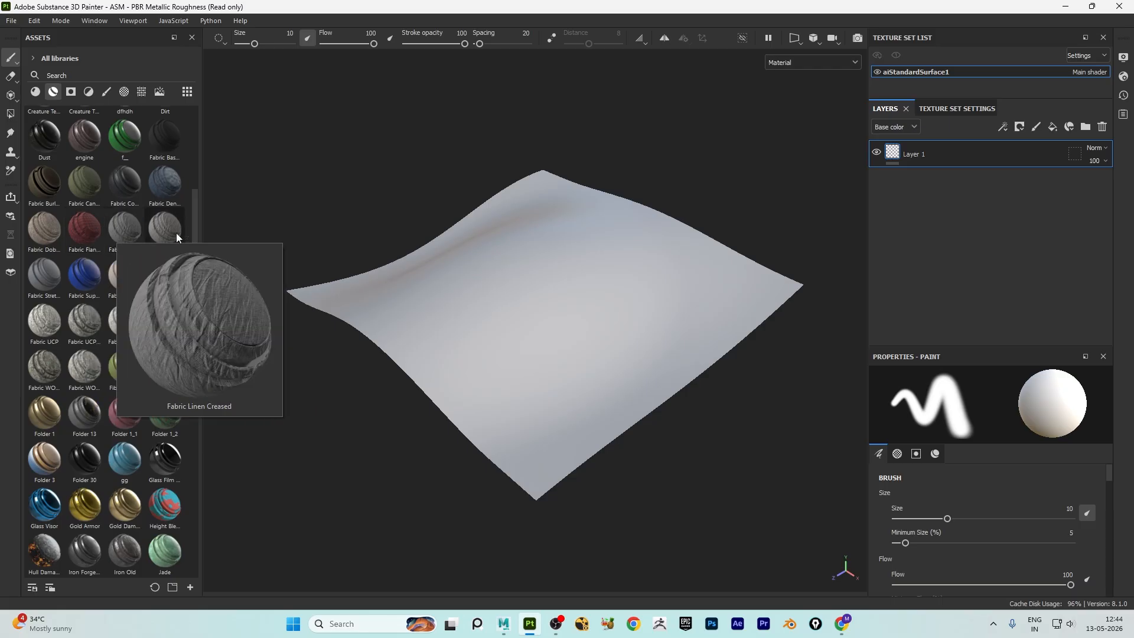
mouse_move(52, 234)
drag(73, 232, 701, 318)
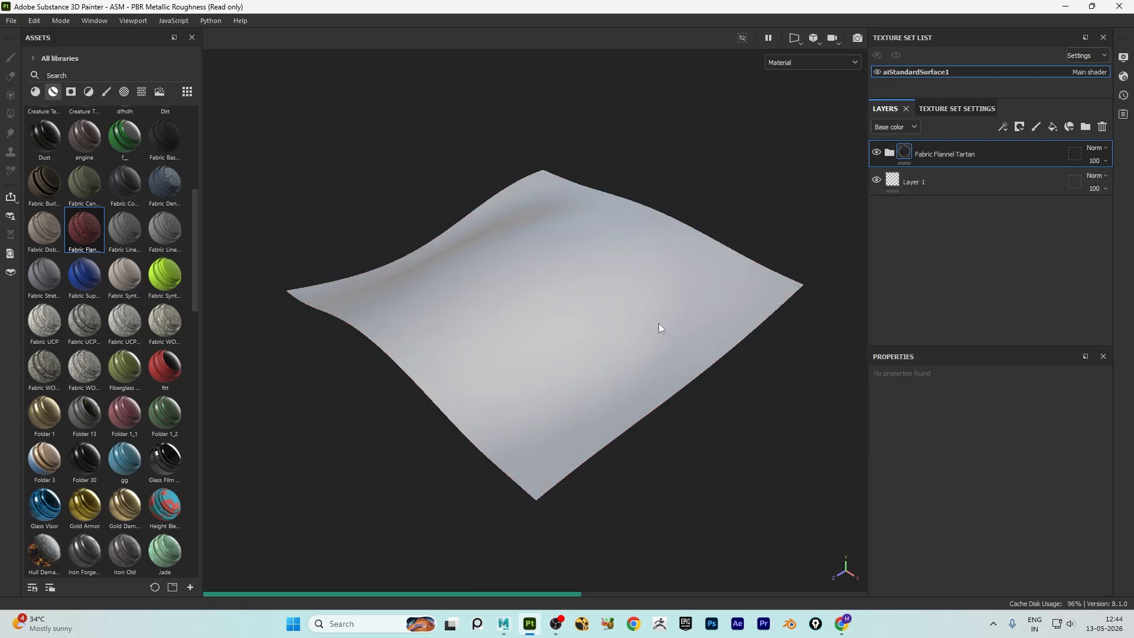
scroll(634, 321, up, 5)
scroll(633, 321, down, 2)
mouse_move(631, 320)
alt+mouse_down()
mouse_move(615, 317)
mouse_move(635, 310)
alt+mouse_up()
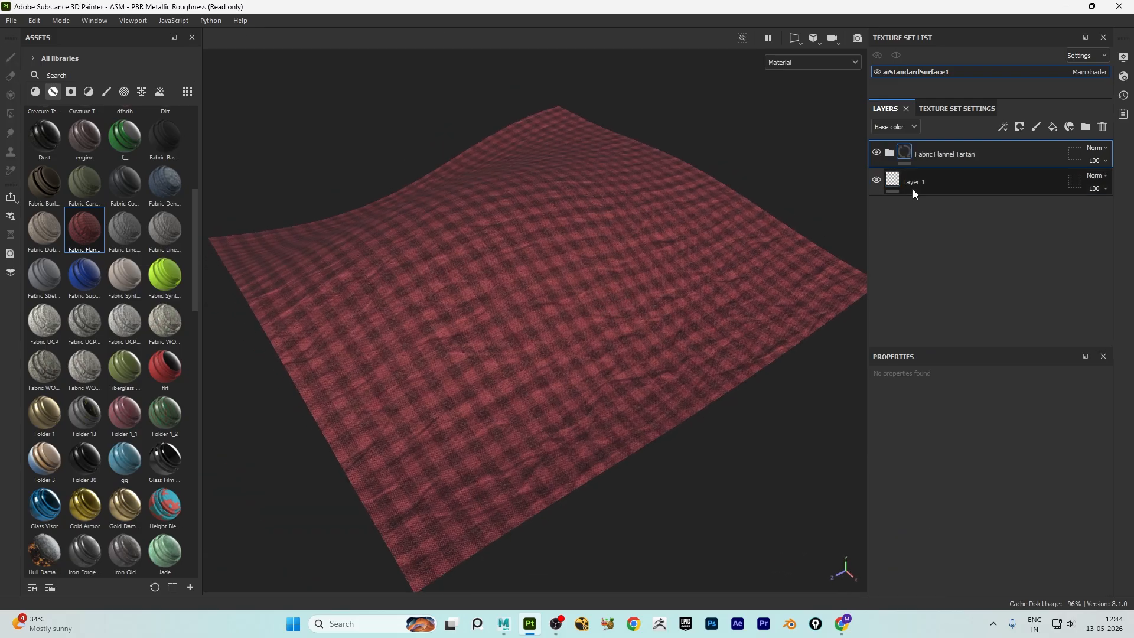
Step: Expand the Fabric Flannel Tartan folder and toggle its Discoloration, Fiber General Wear and pattern layers to compare their effect on the cloth
click(890, 153)
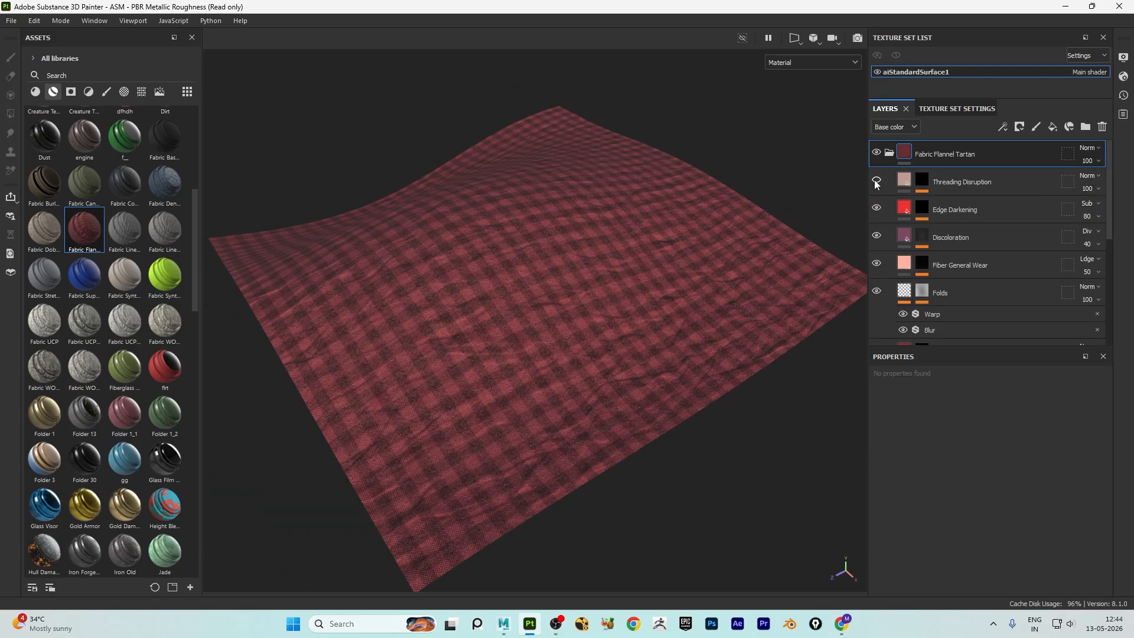
click(884, 237)
click(884, 236)
click(883, 237)
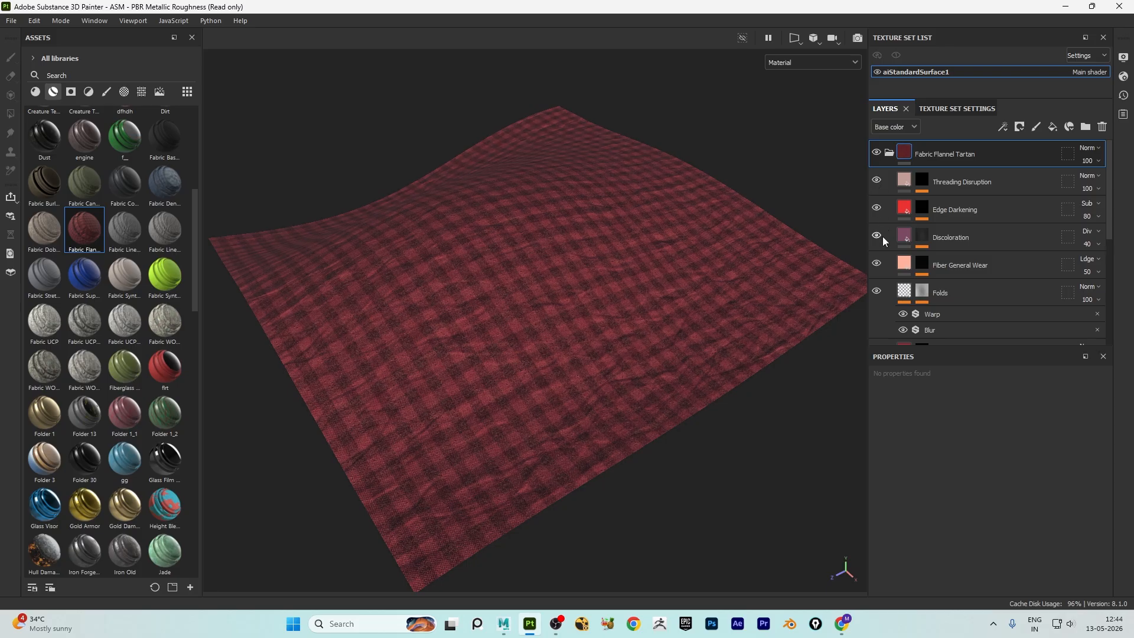
click(880, 263)
click(880, 264)
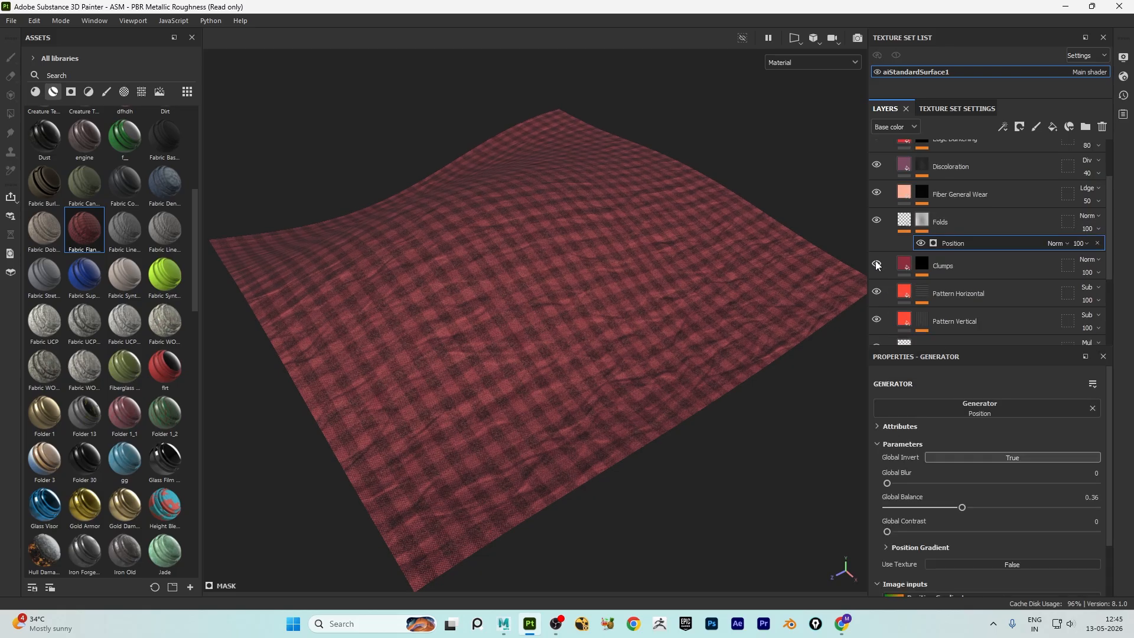
click(877, 292)
click(878, 293)
click(878, 293)
click(877, 292)
click(877, 293)
click(877, 292)
scroll(916, 306, down, 1)
click(876, 286)
click(877, 286)
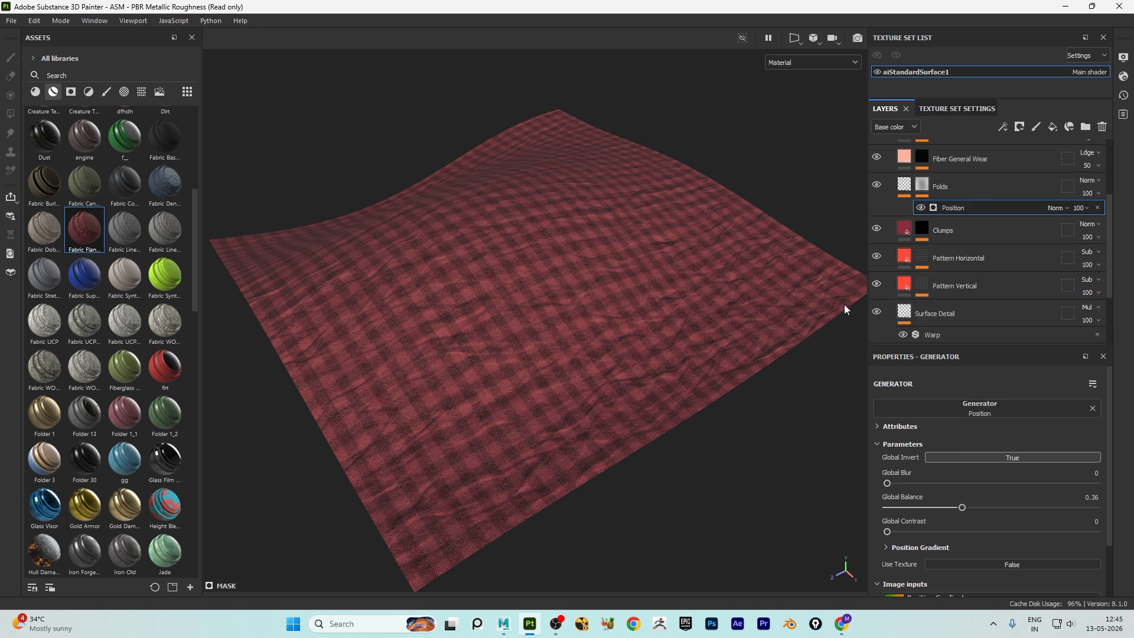
scroll(957, 291, up, 1)
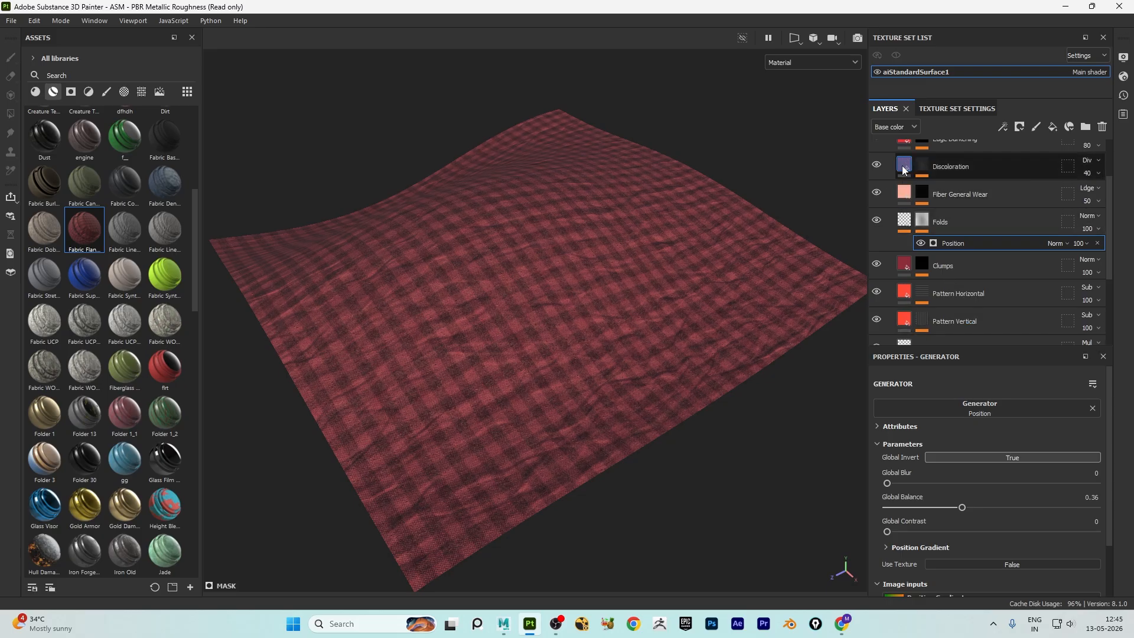
Step: Select the Discoloration layer and examine which material channels its fill offers
click(904, 171)
scroll(968, 469, down, 4)
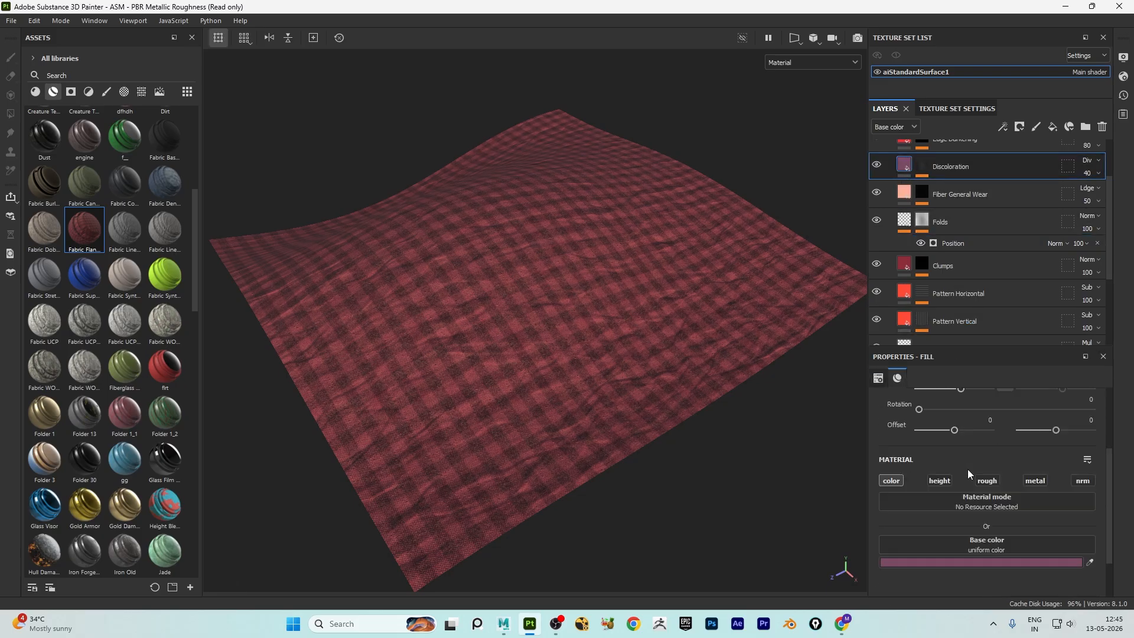
alt+drag(436, 197, 499, 279)
scroll(892, 222, up, 2)
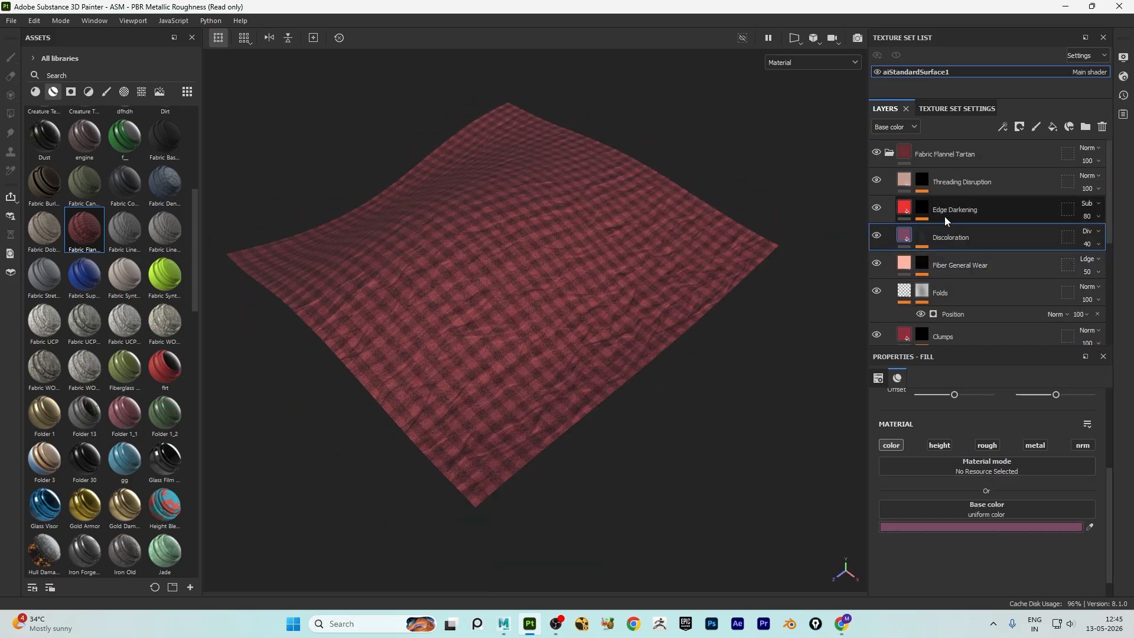
Step: Change the main shader to pbr-metal-rough-with-alpha-blending and close the shader settings
click(1124, 77)
click(995, 113)
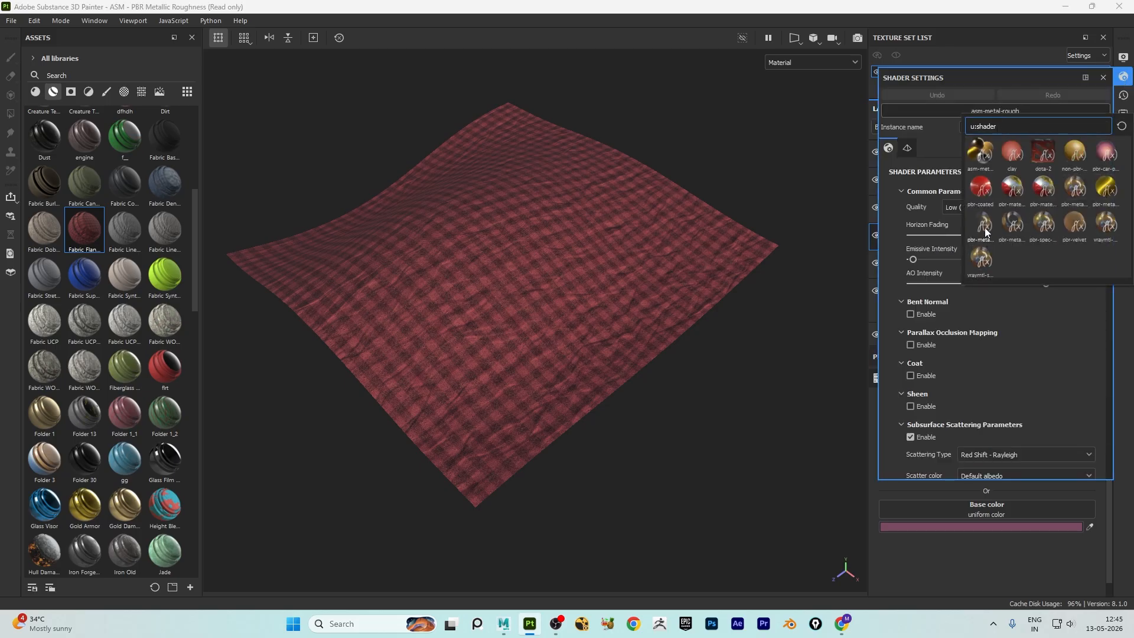
mouse_move(983, 227)
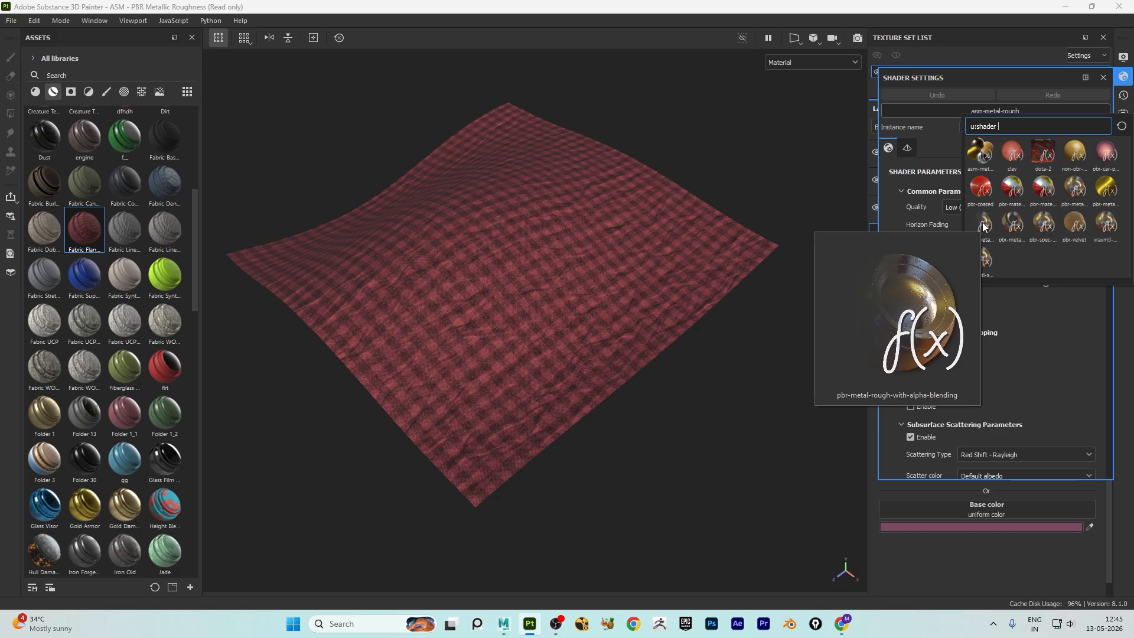
click(983, 227)
alt+drag(668, 236, 596, 230)
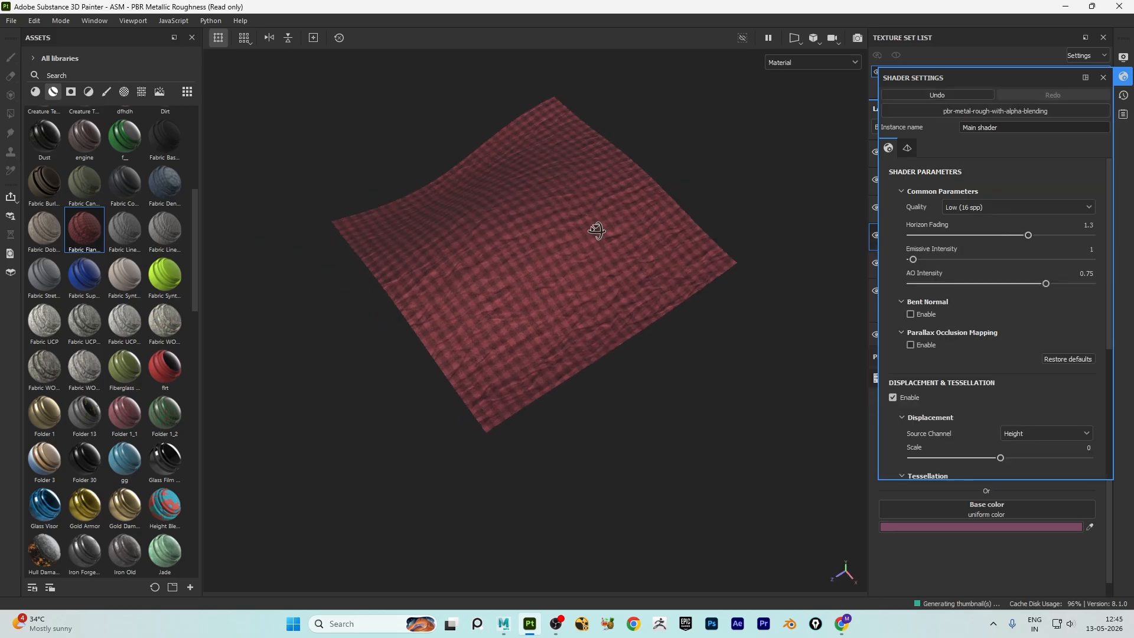
click(1103, 78)
Step: Add an Opacity channel to the aiStandardSurface1 texture set
click(944, 110)
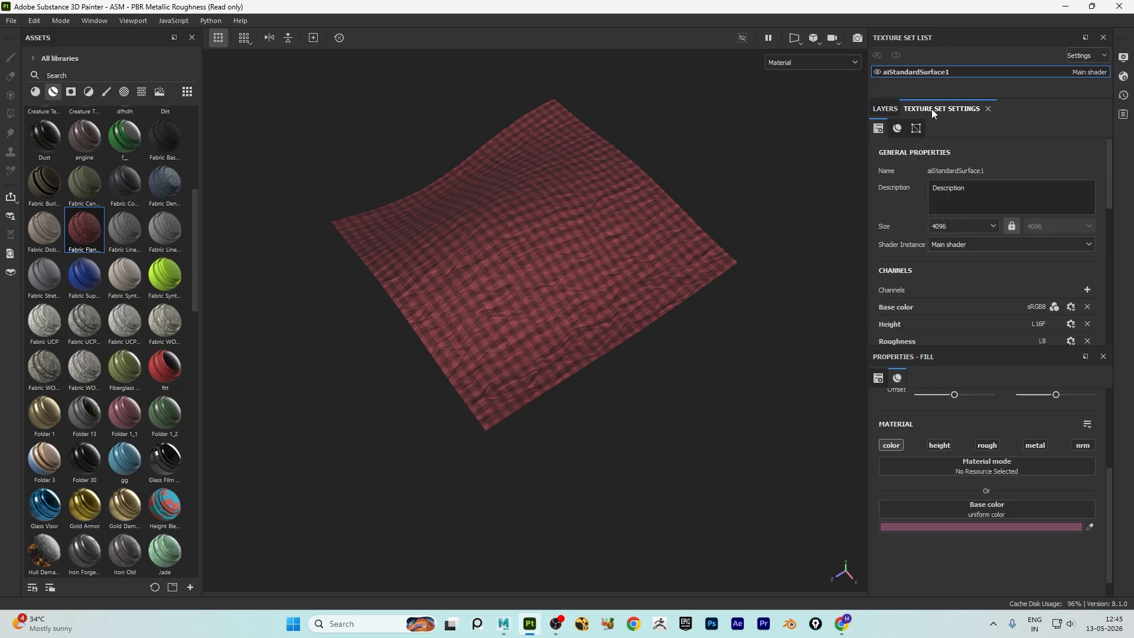
scroll(1026, 262, down, 10)
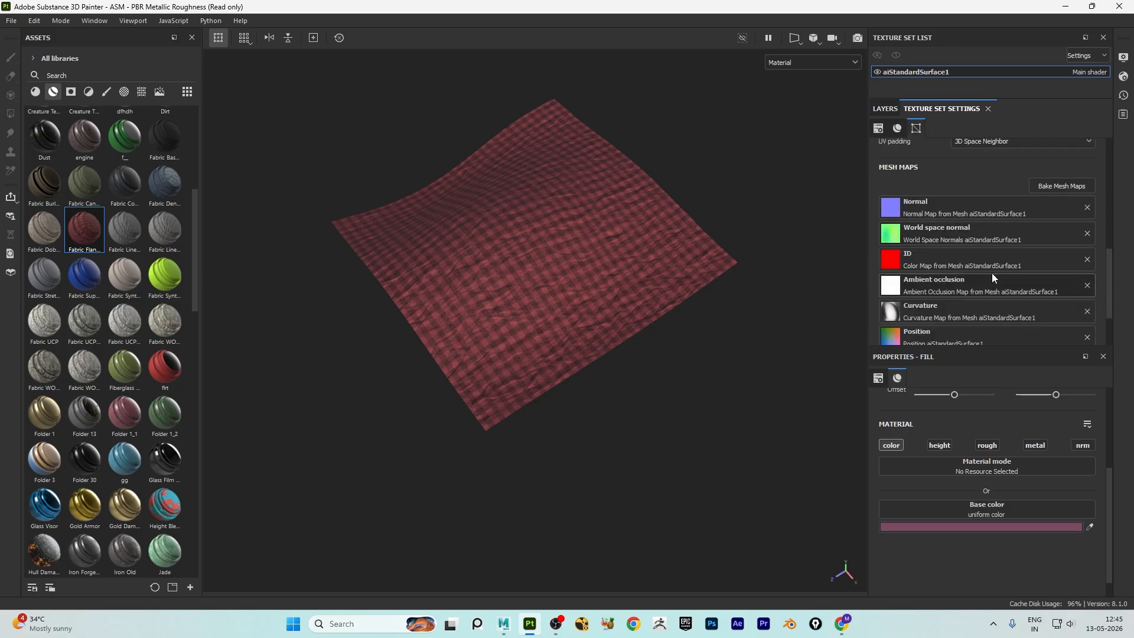
scroll(983, 287, up, 5)
scroll(1060, 295, down, 2)
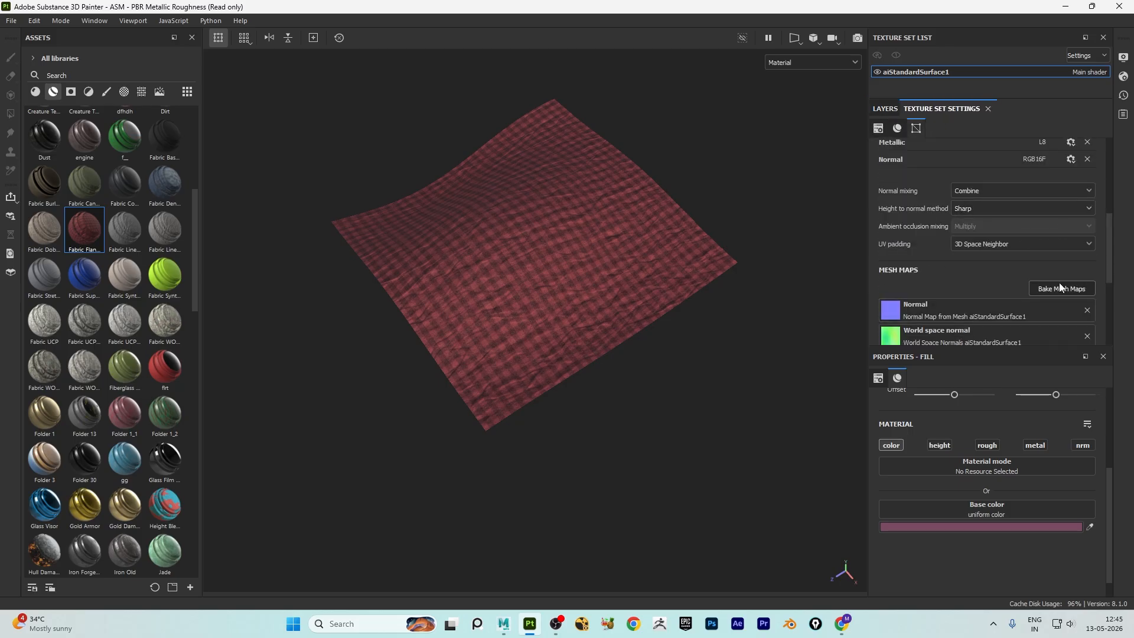
scroll(1070, 266, up, 6)
click(1086, 249)
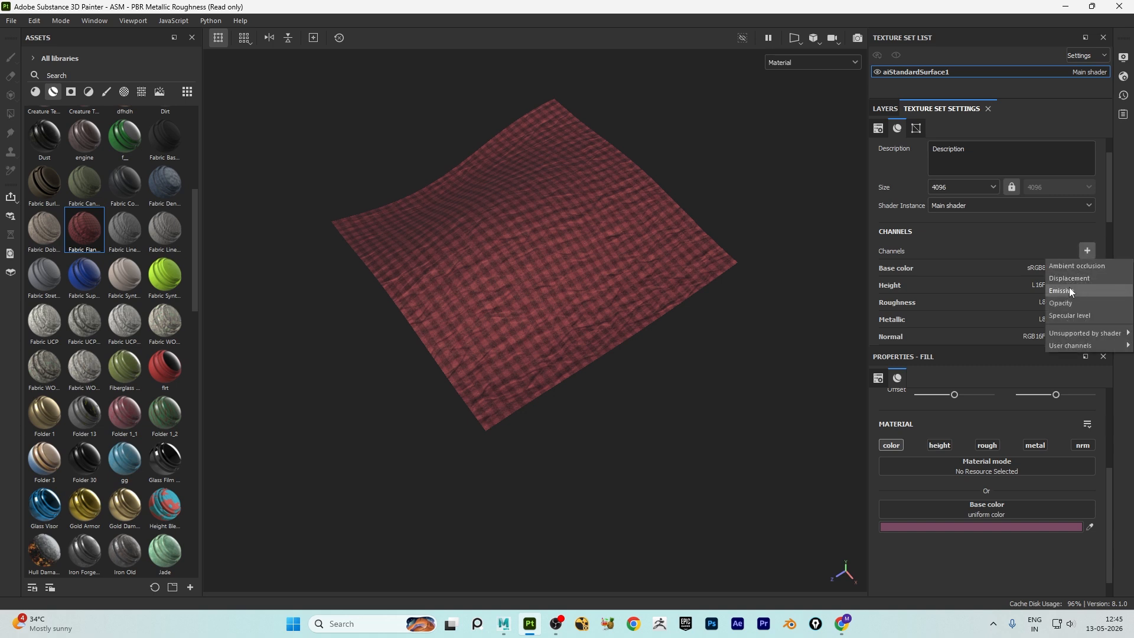
click(1062, 303)
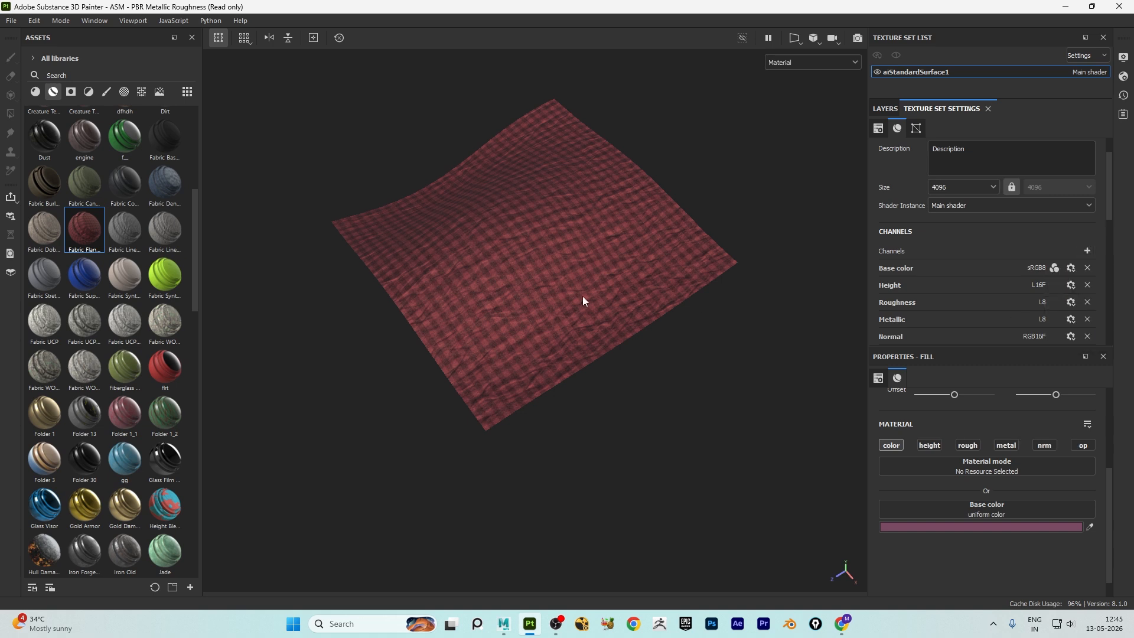
scroll(582, 296, down, 1)
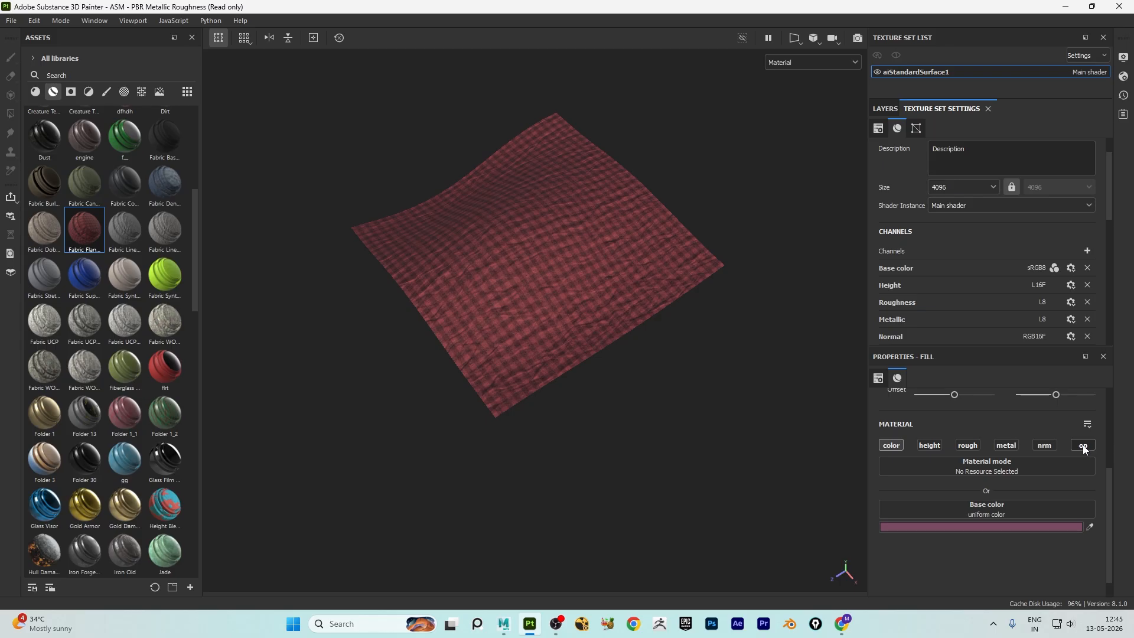
Step: Add a fill layer with only the opacity channel active and set its opacity value to 0
click(880, 109)
scroll(582, 177, up, 2)
alt+drag(521, 295, 535, 276)
scroll(1027, 444, up, 4)
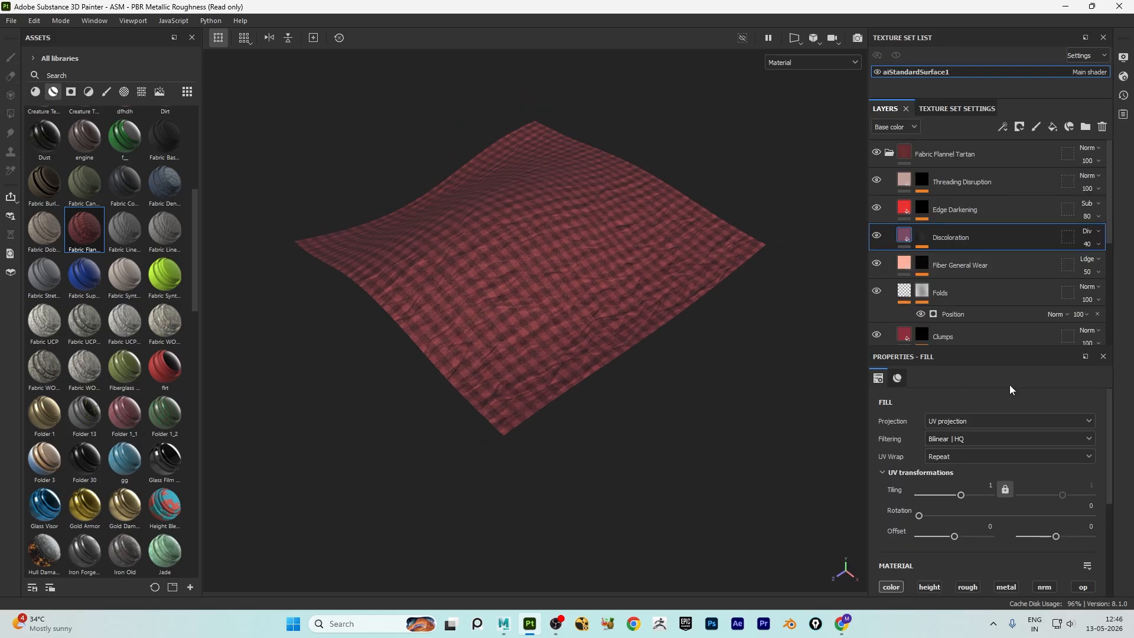
double_click(1026, 154)
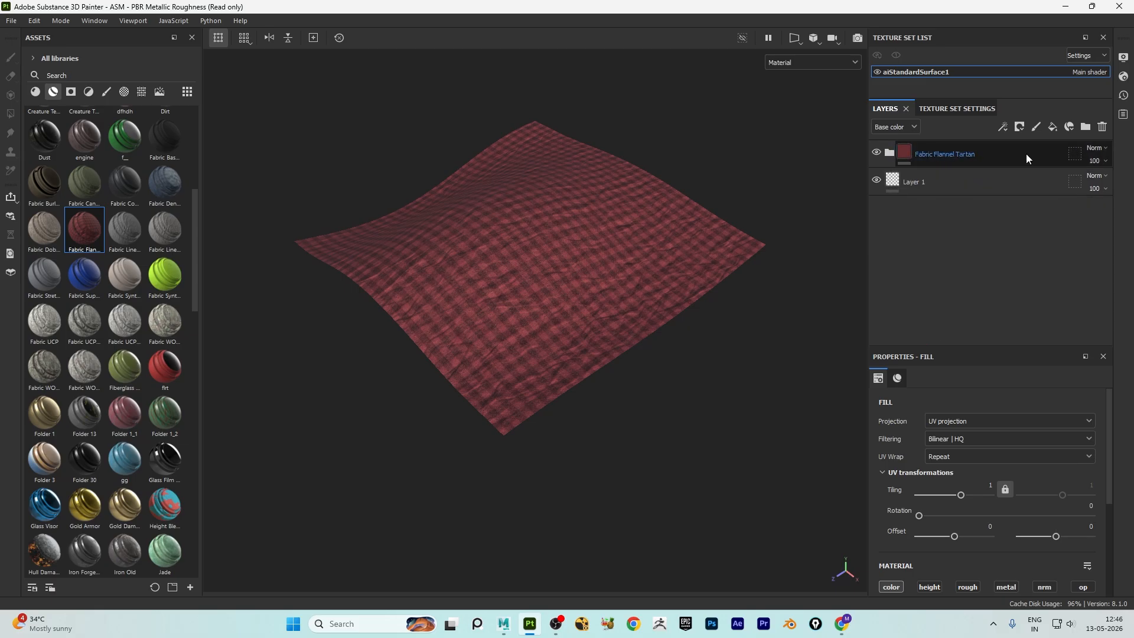
click(1053, 128)
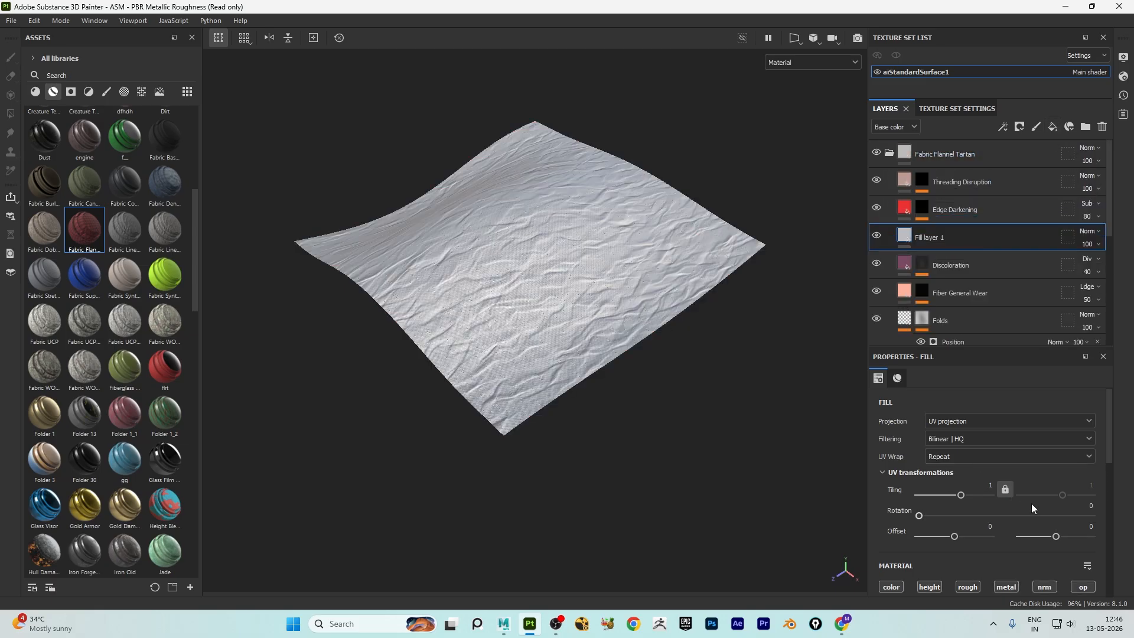
scroll(1052, 526, down, 2)
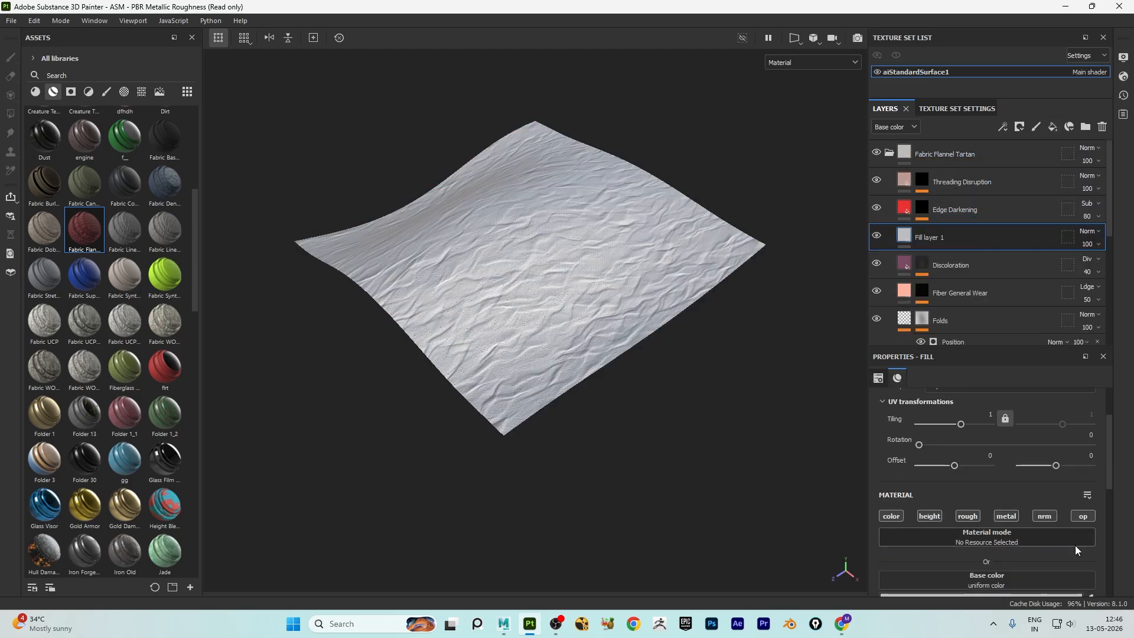
click(1083, 517)
scroll(1036, 533, down, 1)
drag(1059, 576, 867, 582)
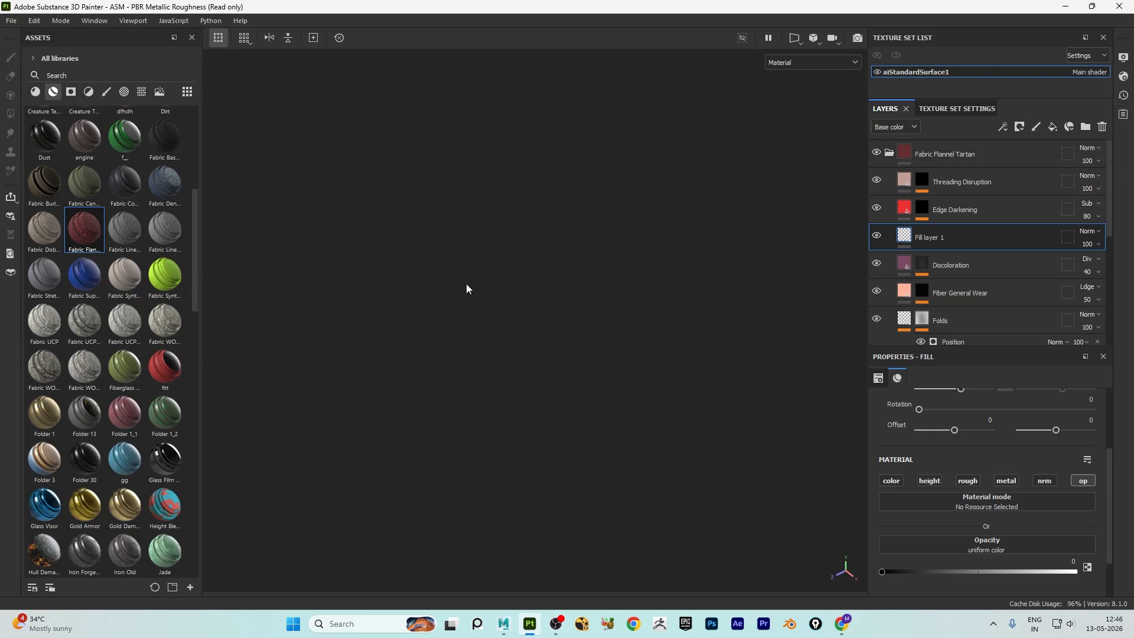
Step: Move the fill layer out of the Fabric Flannel Tartan folder to the top of the stack and rename it opacity
click(889, 152)
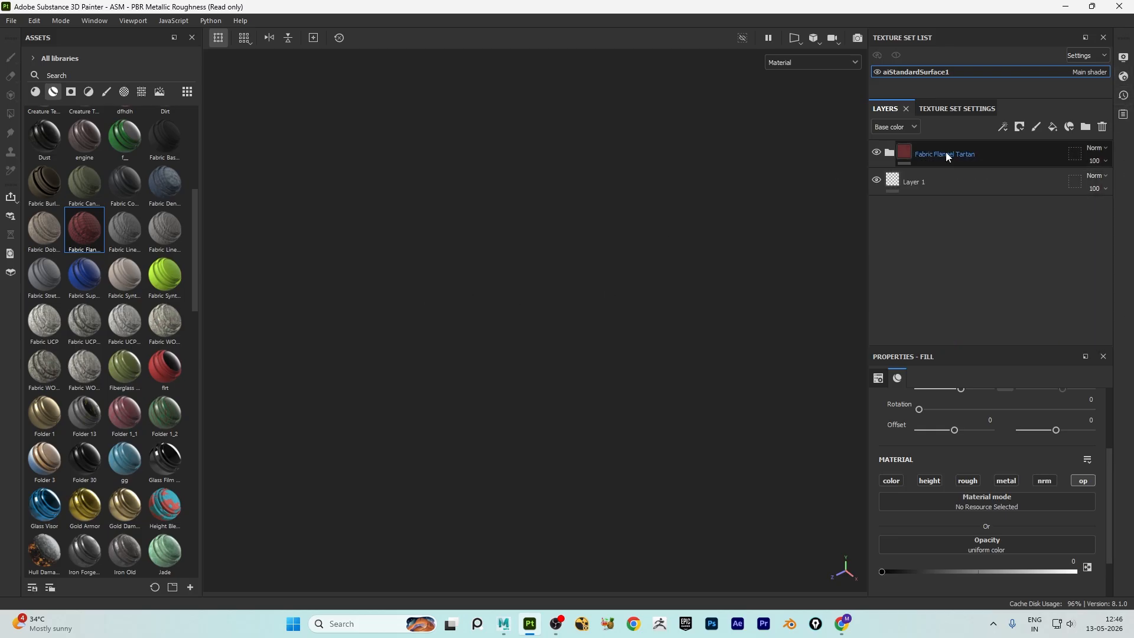
click(889, 153)
drag(943, 242, 944, 143)
click(890, 180)
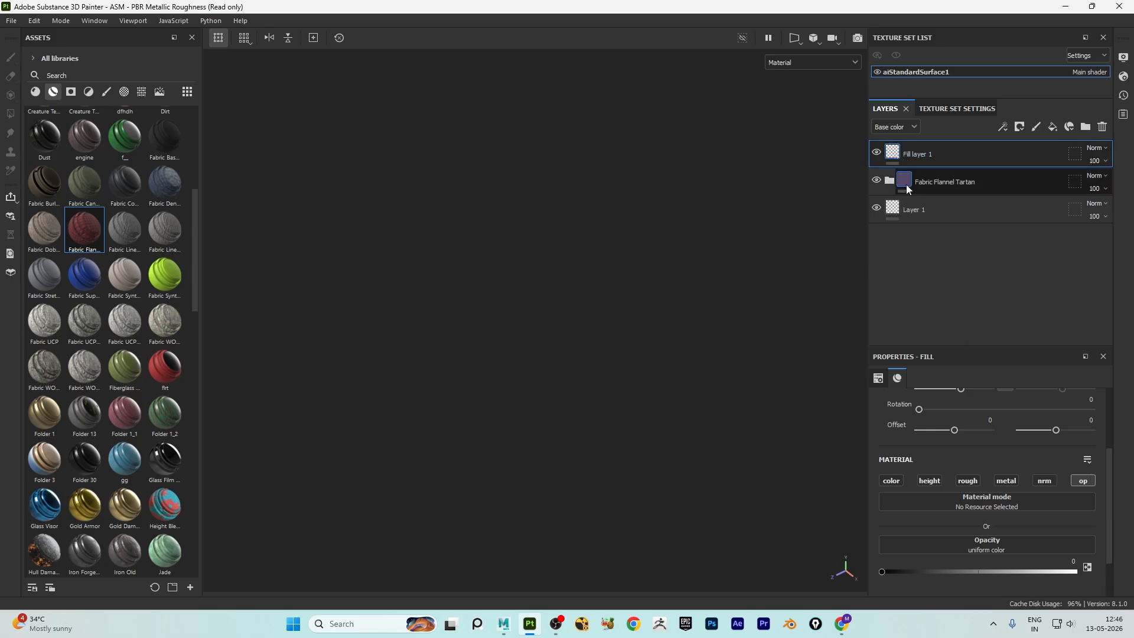
double_click(915, 156)
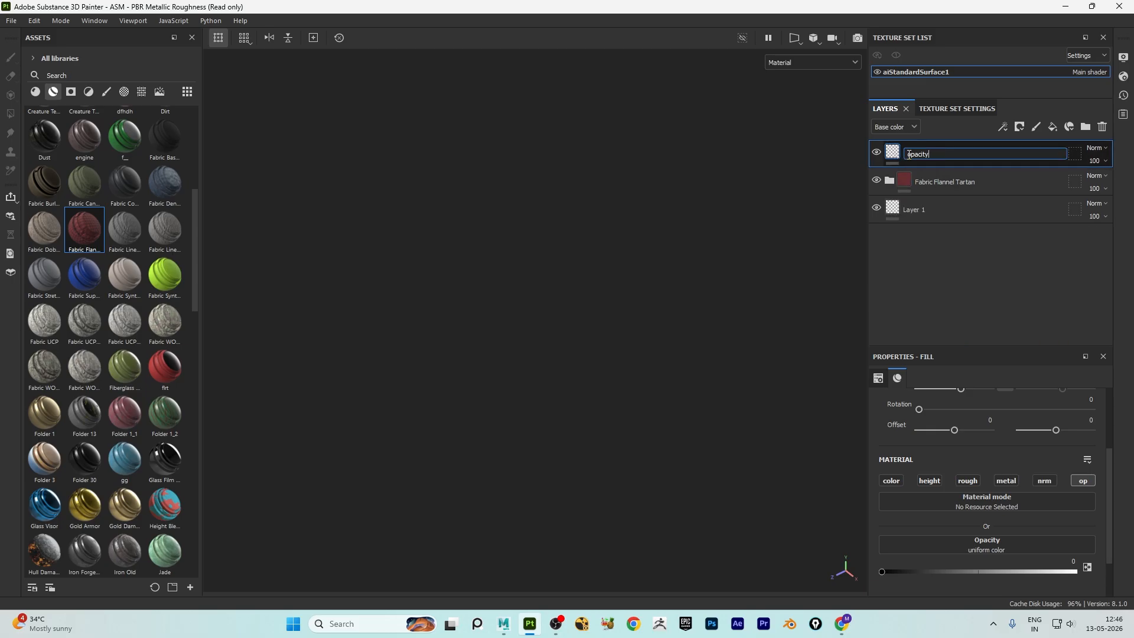
text(opacity)
click(722, 225)
Step: Add a black mask to the opacity layer and a paint effect on that mask
click(1020, 127)
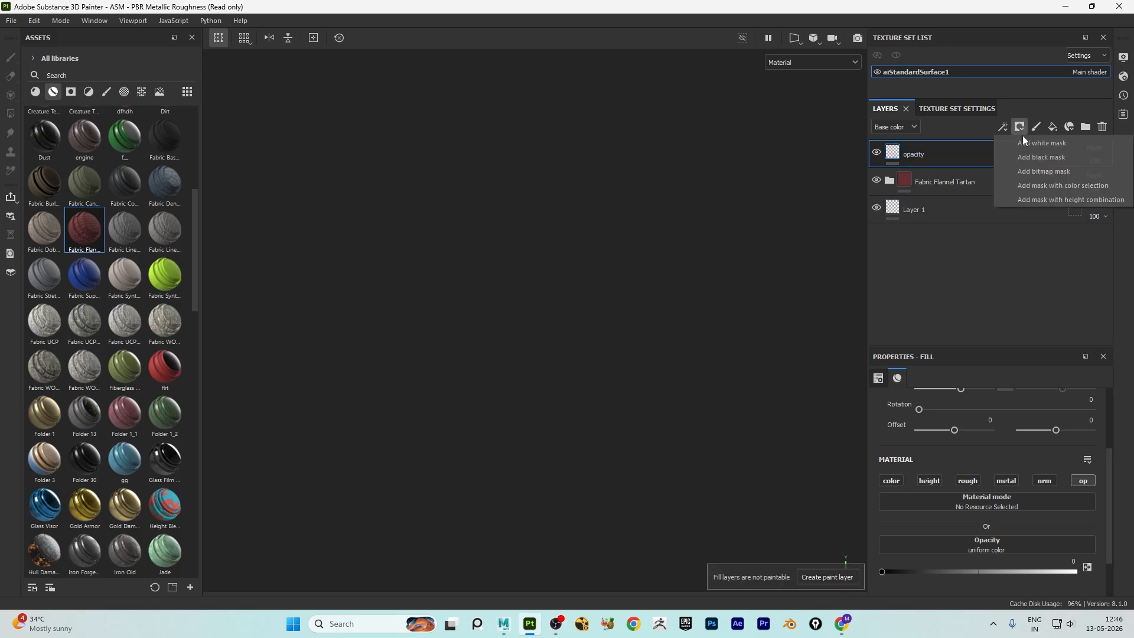
click(1029, 161)
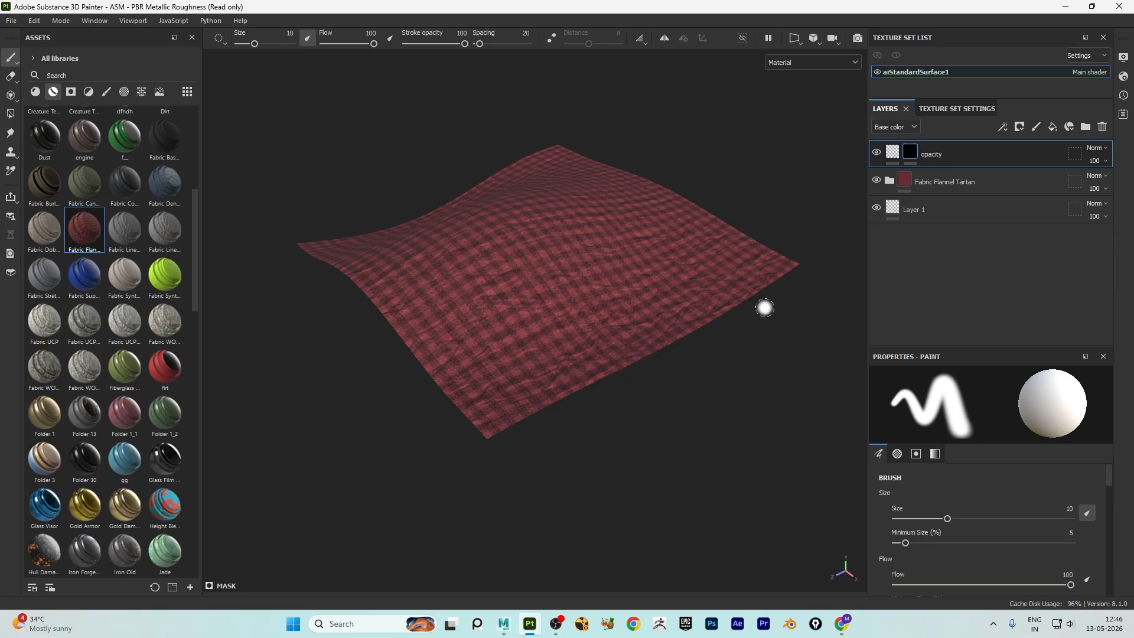
click(1003, 127)
click(1028, 161)
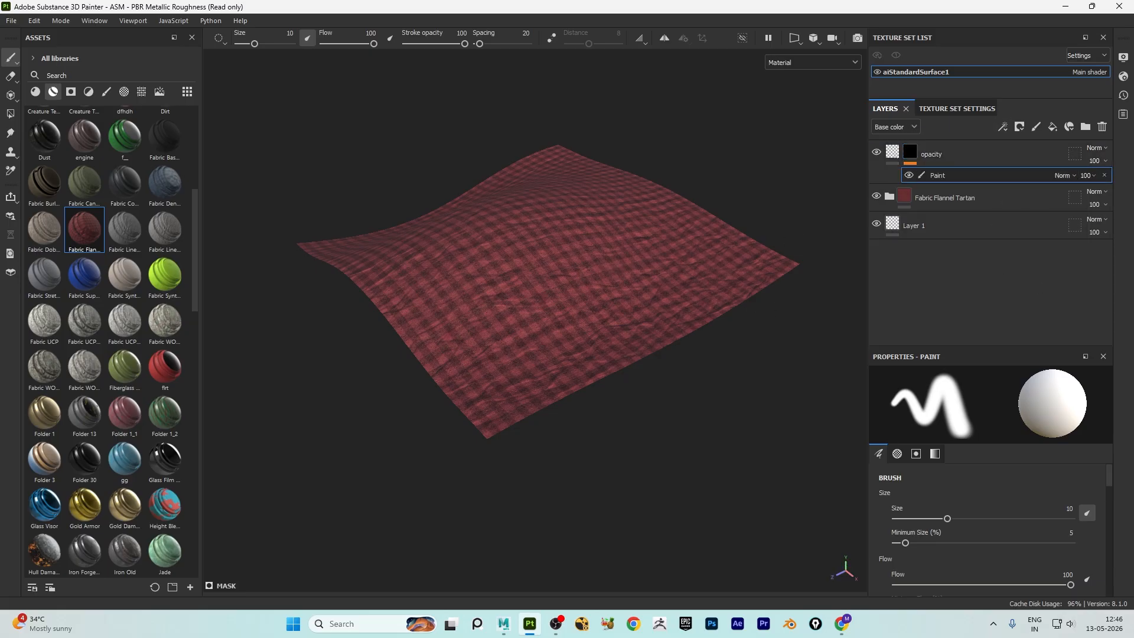
Step: Browse the brush presets and pick a grainy charcoal brush for painting the opacity mask
scroll(458, 314, up, 3)
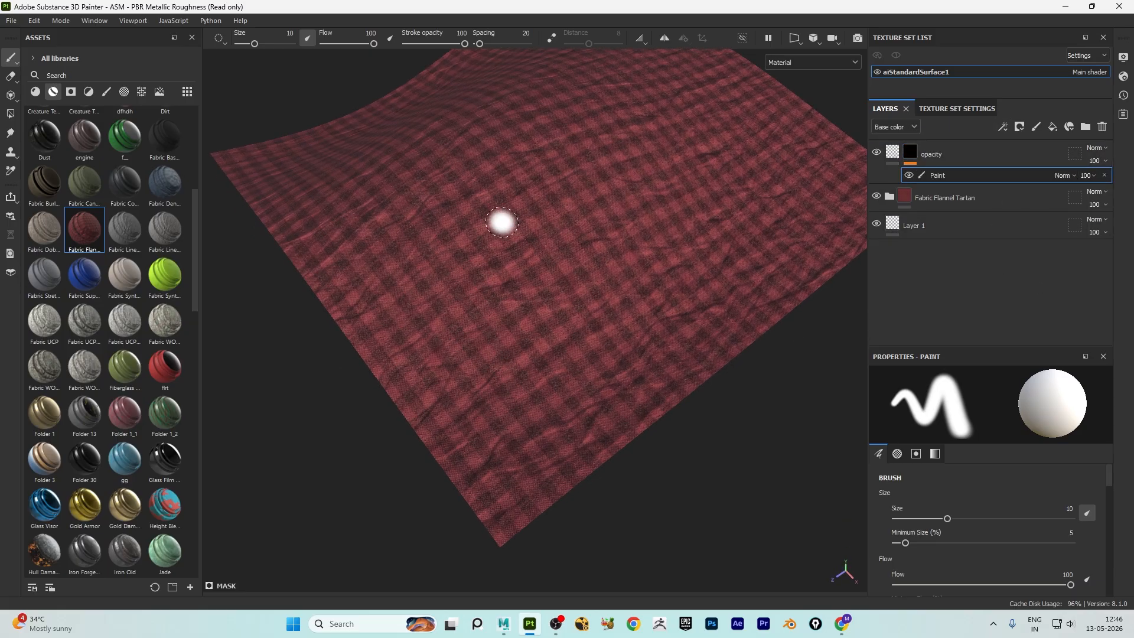
click(106, 91)
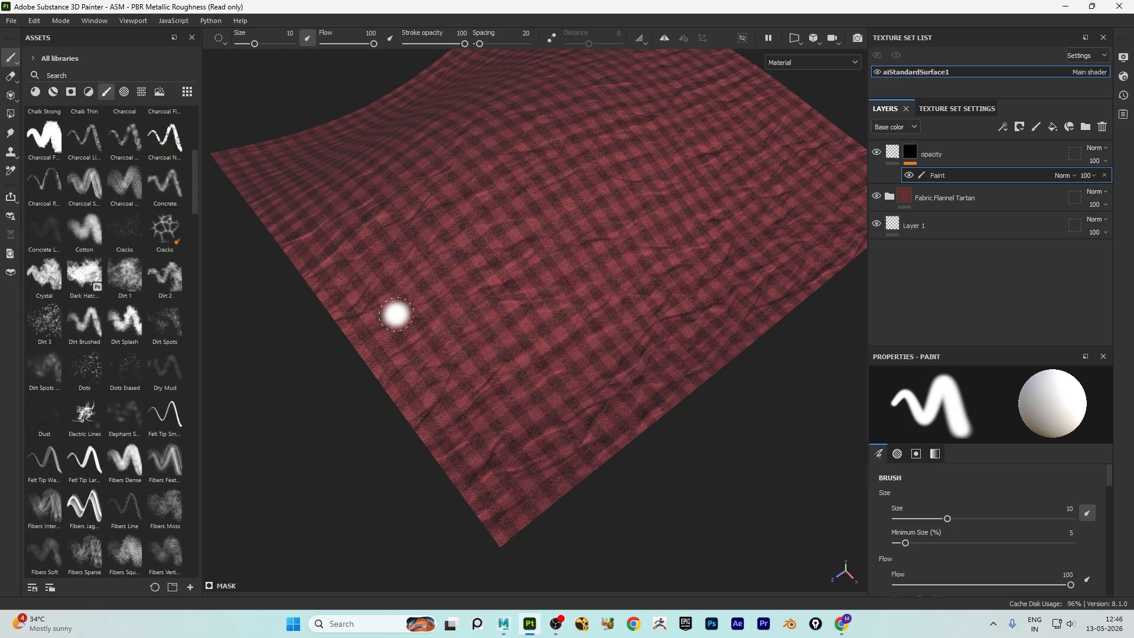
scroll(185, 324, down, 5)
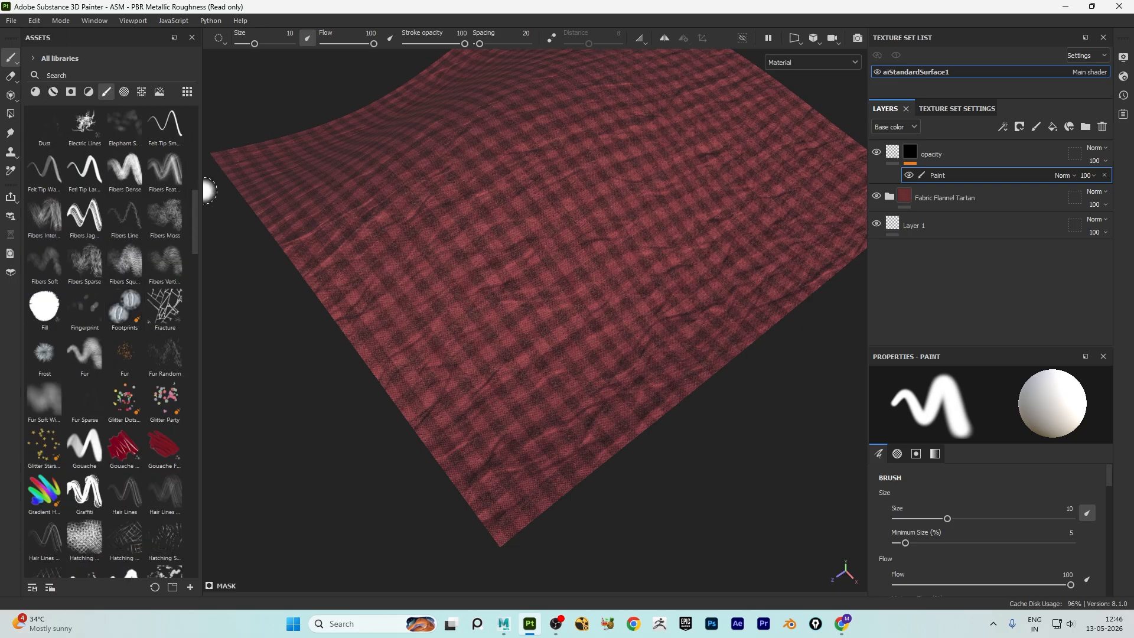
drag(191, 234, 206, 308)
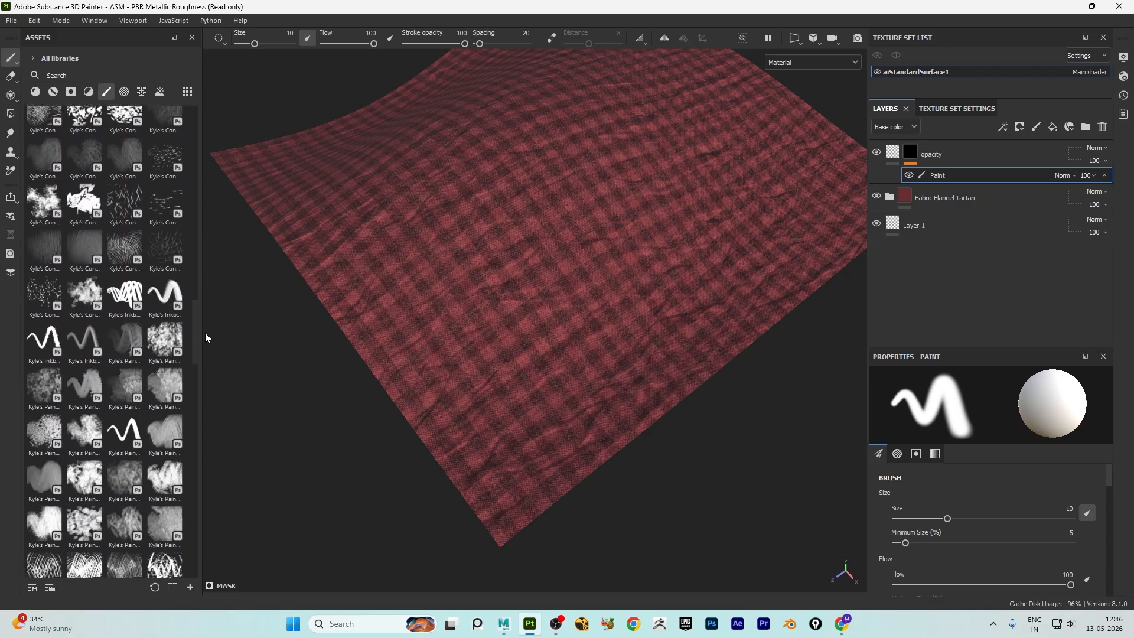
click(135, 453)
click(128, 457)
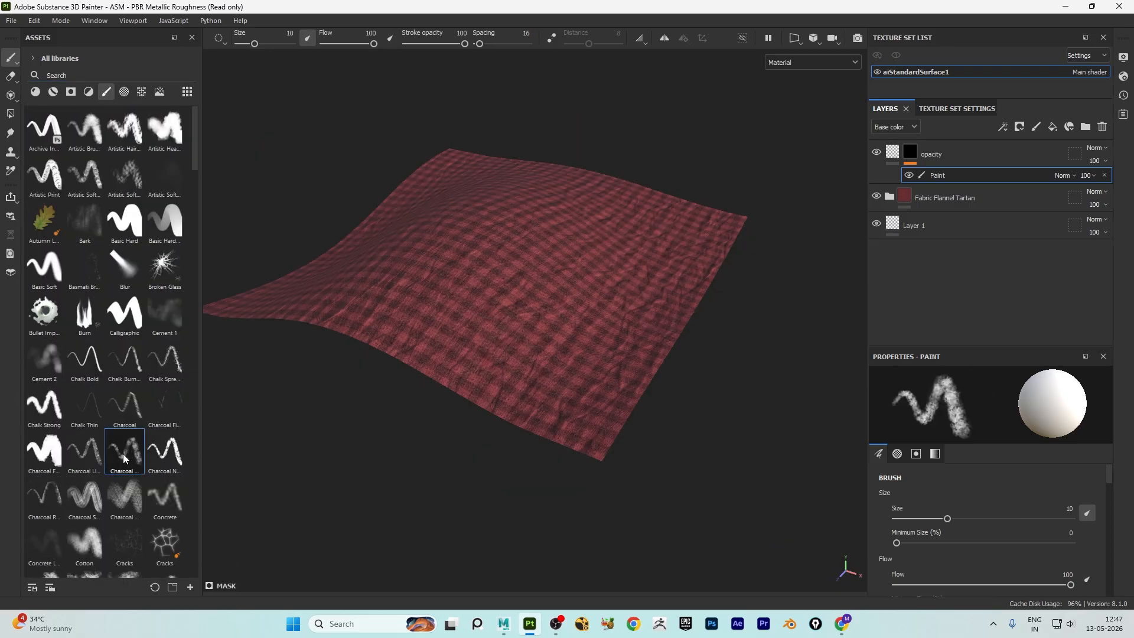
Step: Paint a small transparent patch on the tartan cloth with the charcoal brush at size 10
scroll(628, 279, up, 10)
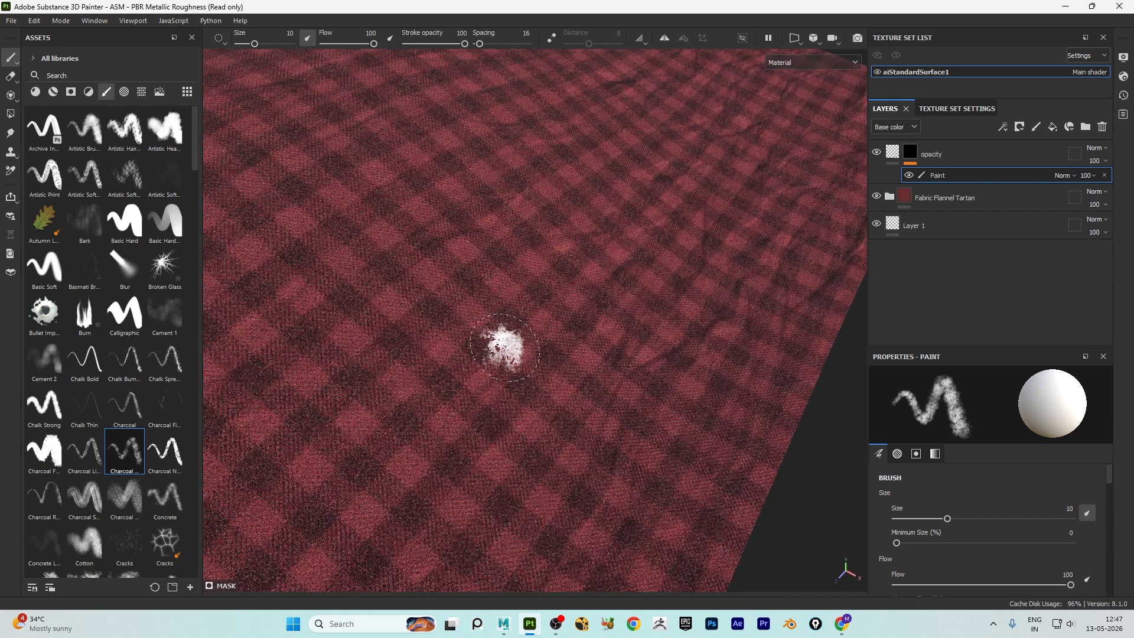
click(504, 340)
scroll(504, 339, up, 3)
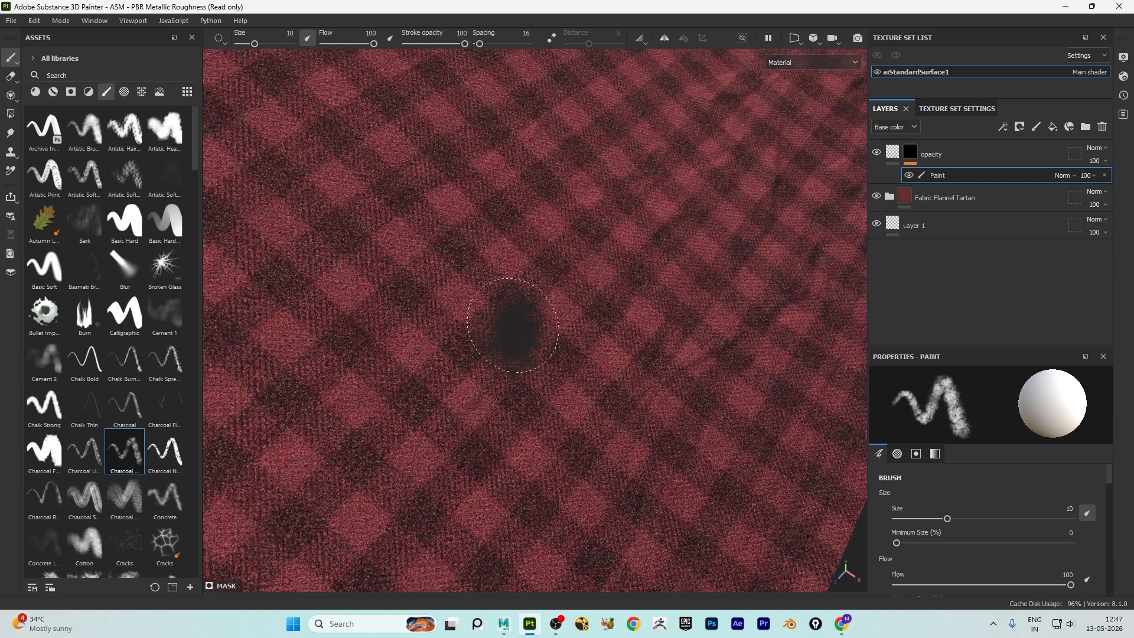
mouse_move(501, 359)
mouse_down()
mouse_move(461, 310)
mouse_move(361, 331)
mouse_move(427, 297)
mouse_move(595, 263)
mouse_move(639, 159)
mouse_move(655, 193)
mouse_move(686, 101)
mouse_move(593, 388)
mouse_move(602, 332)
mouse_move(567, 284)
mouse_move(661, 189)
mouse_up()
alt+middle_drag(660, 189, 552, 288)
alt+right_drag(552, 289, 639, 262)
Step: Enlarge the charcoal brush to 51.23 and paint a second transparent patch on the raised part of the cloth
key(bracketright)
key(bracketright)
key(bracketright)
key(bracketright)
key(bracketright)
key(bracketright)
key(bracketright)
key(bracketright)
key(bracketright)
key(bracketright)
scroll(714, 245, down, 3)
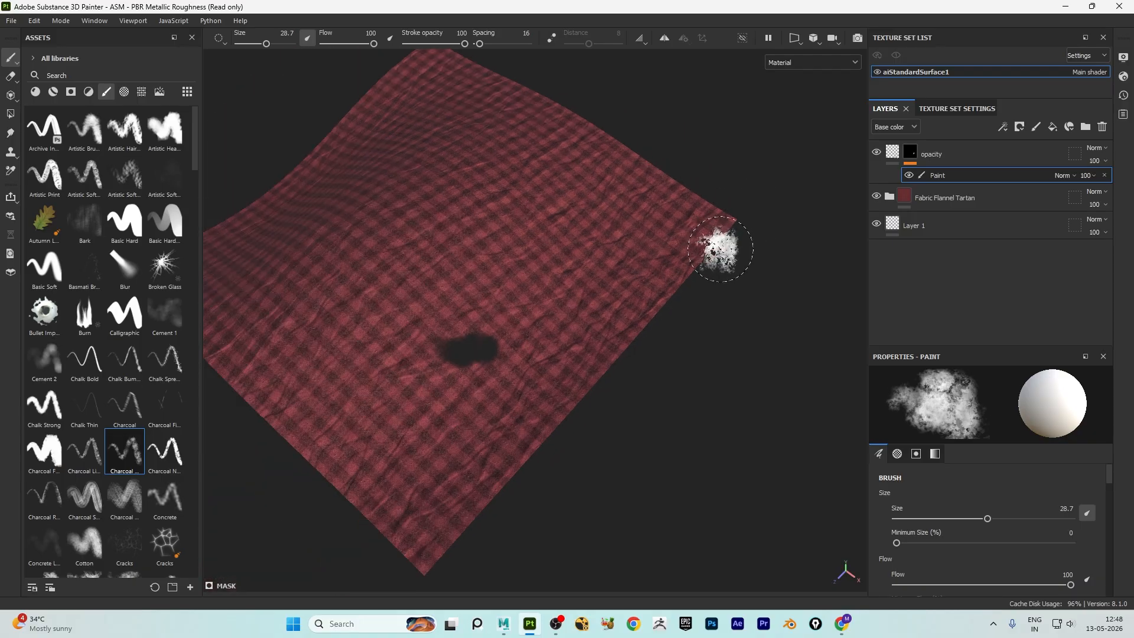
alt+drag(741, 245, 674, 263)
alt+middle_drag(705, 242, 591, 285)
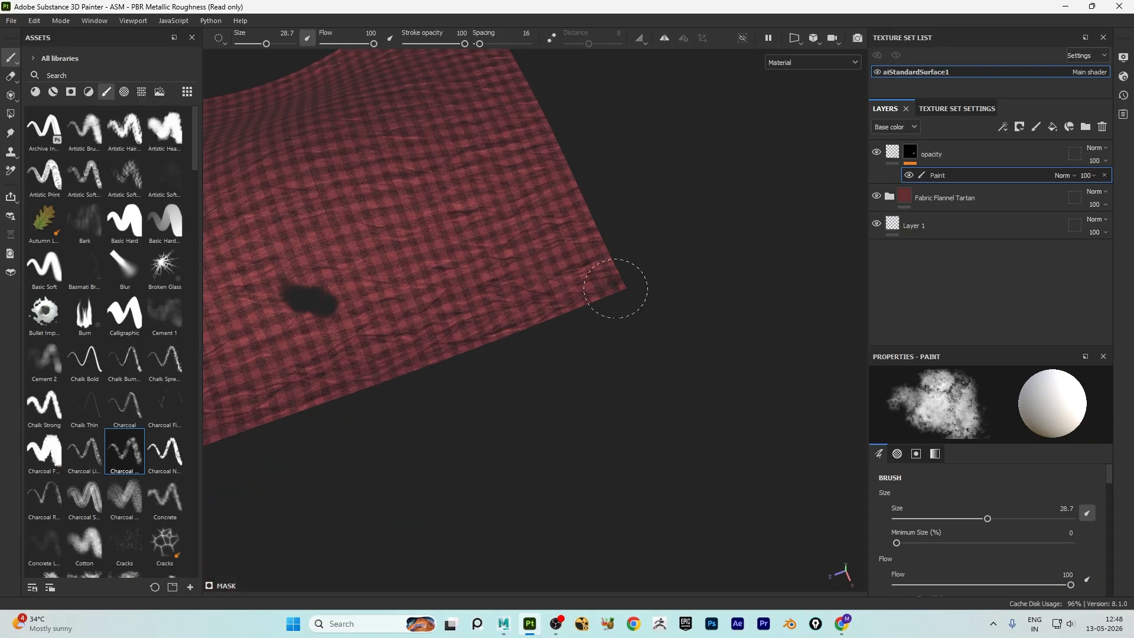
alt+drag(621, 283, 610, 271)
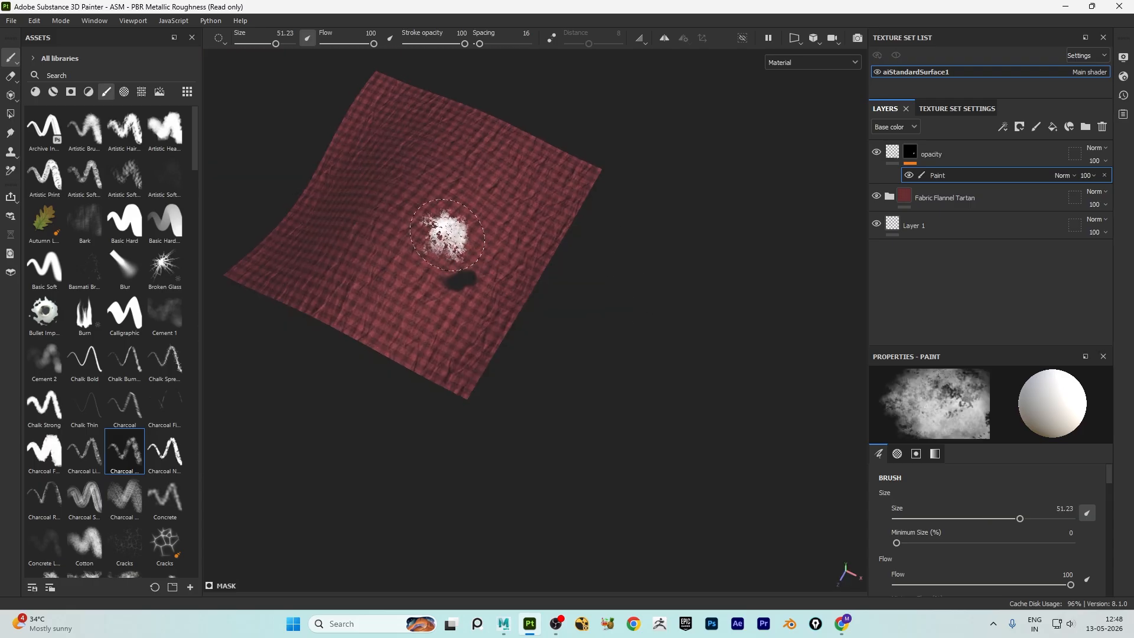
alt+drag(447, 236, 502, 284)
mouse_move(358, 235)
alt+mouse_down()
mouse_move(375, 250)
mouse_move(409, 226)
mouse_move(418, 242)
mouse_move(464, 247)
alt+mouse_up()
mouse_move(325, 246)
alt+mouse_down()
mouse_move(378, 234)
mouse_move(372, 213)
mouse_move(388, 309)
mouse_move(463, 221)
mouse_move(623, 222)
mouse_move(512, 252)
mouse_move(425, 399)
mouse_move(628, 337)
mouse_move(502, 324)
alt+mouse_up()
scroll(383, 241, up, 3)
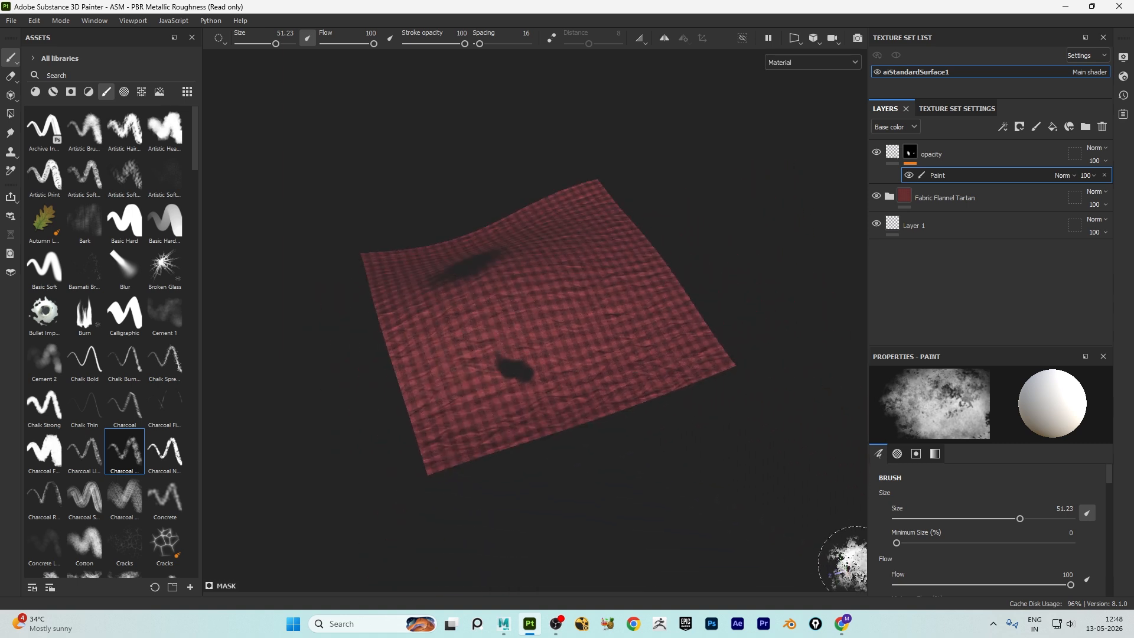
Step: Switch to Chrome and search Google Images for "cloth alpha torn", refining the query to "cloth alpha torn tileable"
click(842, 624)
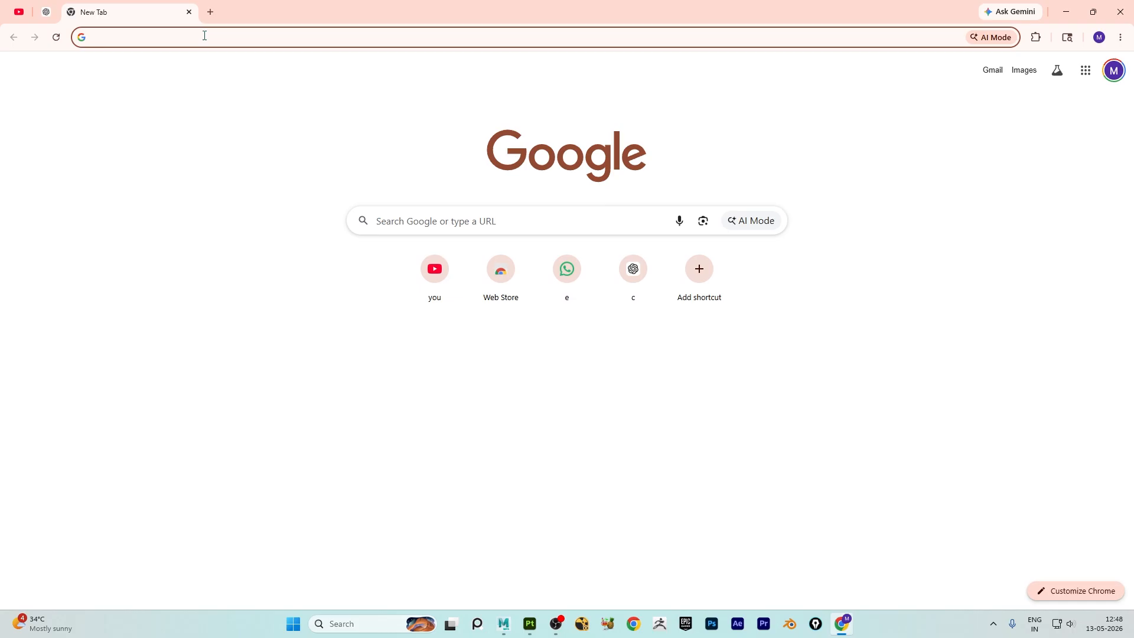
text(cloth alpha torn)
key(Return)
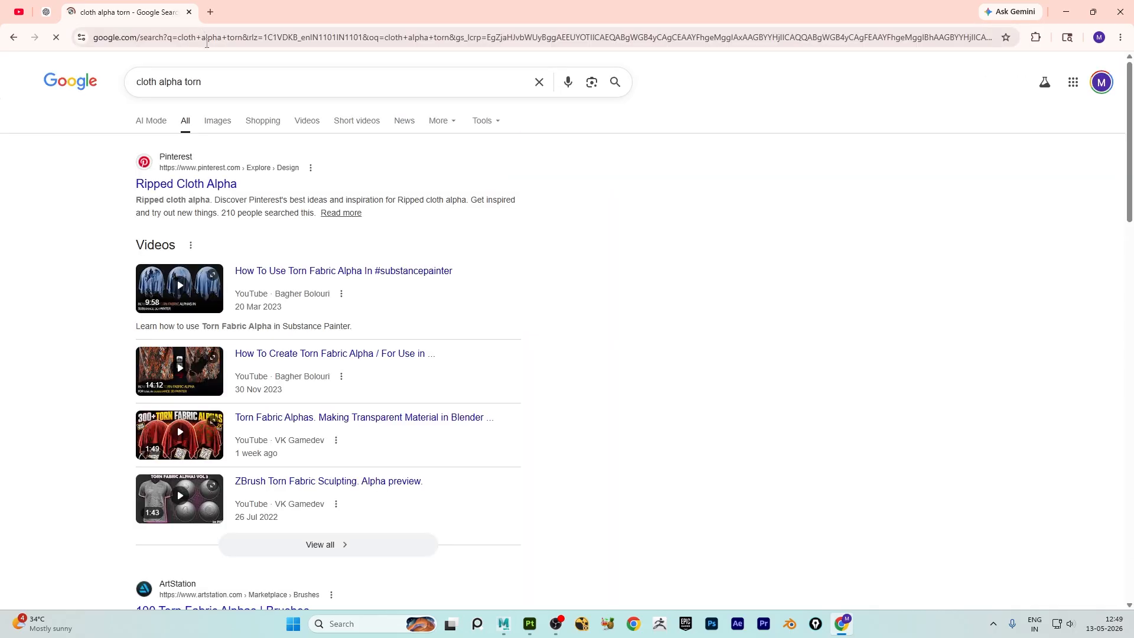
click(216, 120)
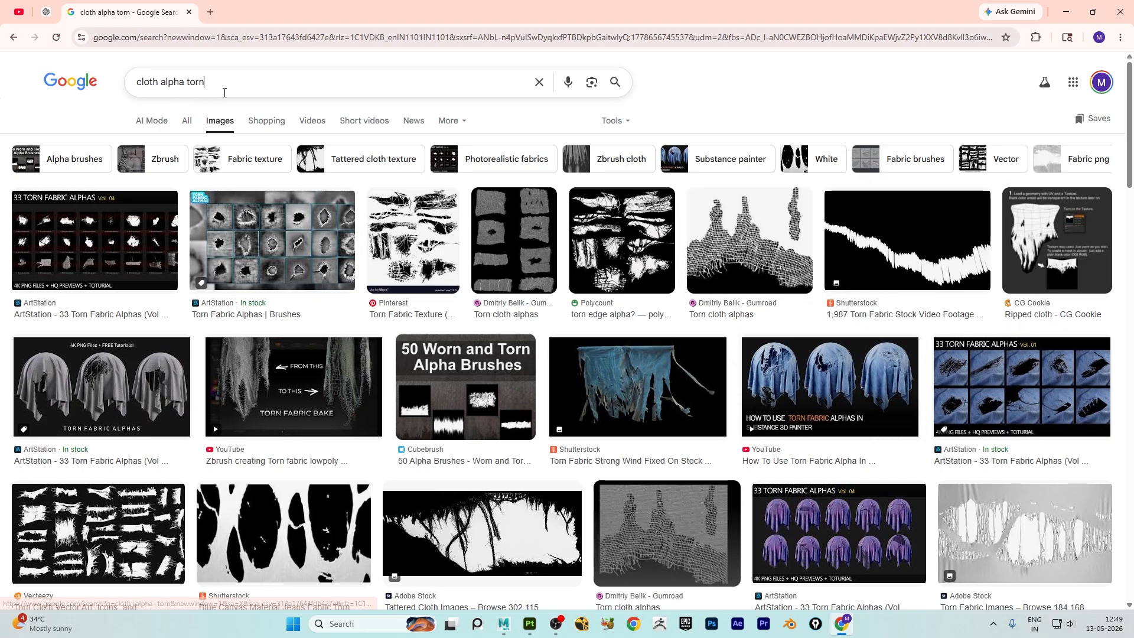
click(225, 93)
text(tileable)
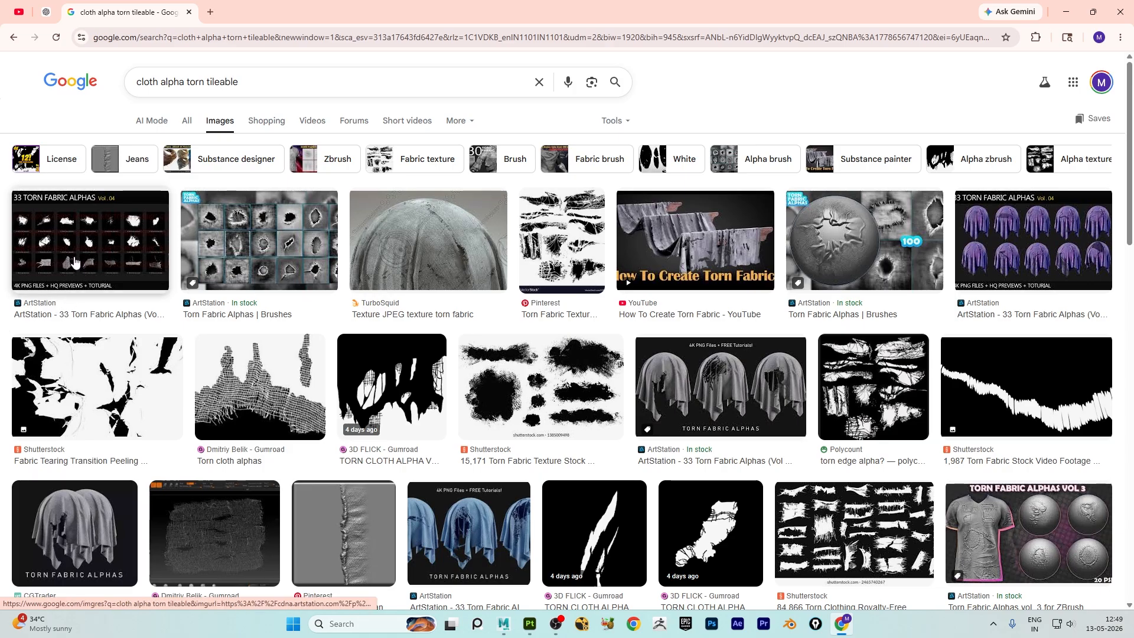
Step: Examine ArtStation's 33 Torn Fabric Alphas (Vol.4) product page, and return to the image results to look through other torn cloth alphas
click(47, 309)
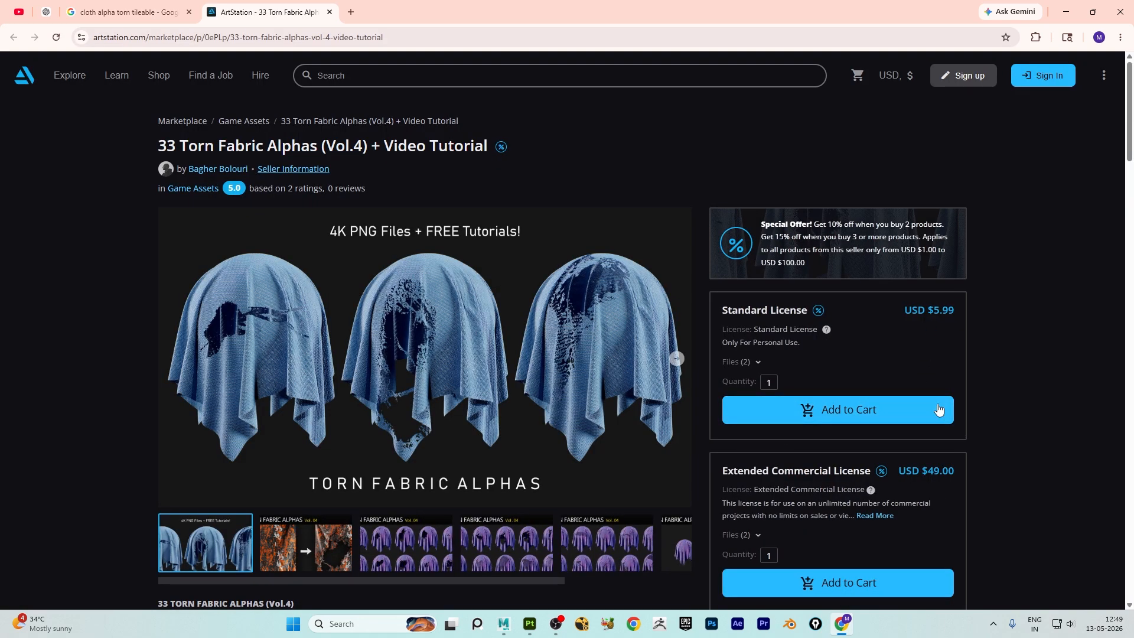
scroll(836, 328, down, 7)
scroll(775, 323, up, 7)
click(99, 17)
scroll(612, 421, down, 4)
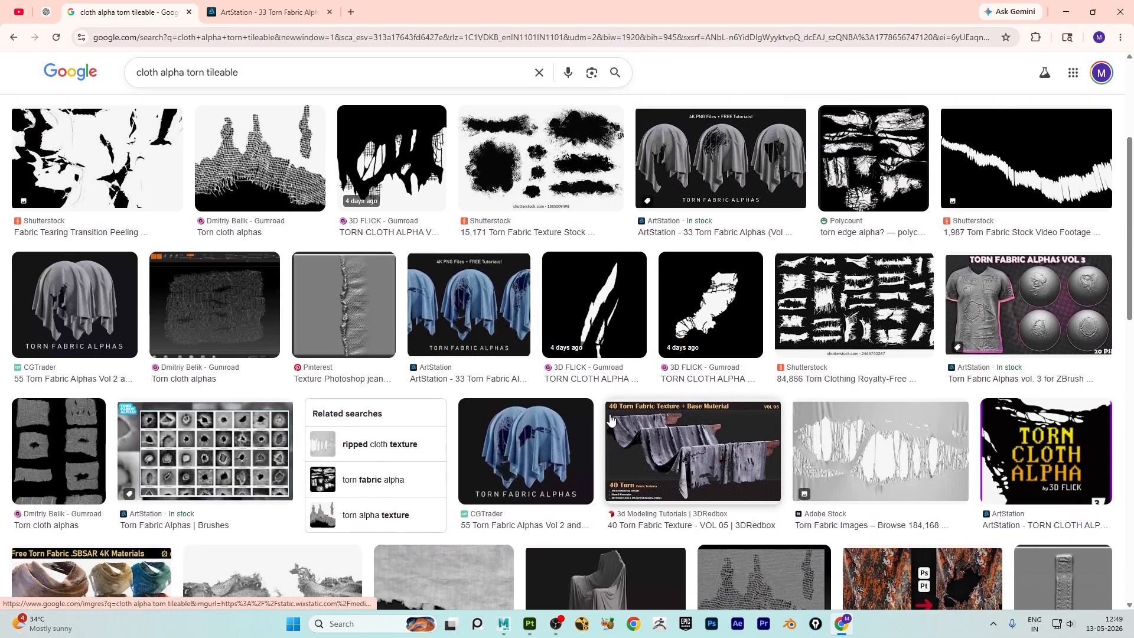
scroll(612, 421, up, 4)
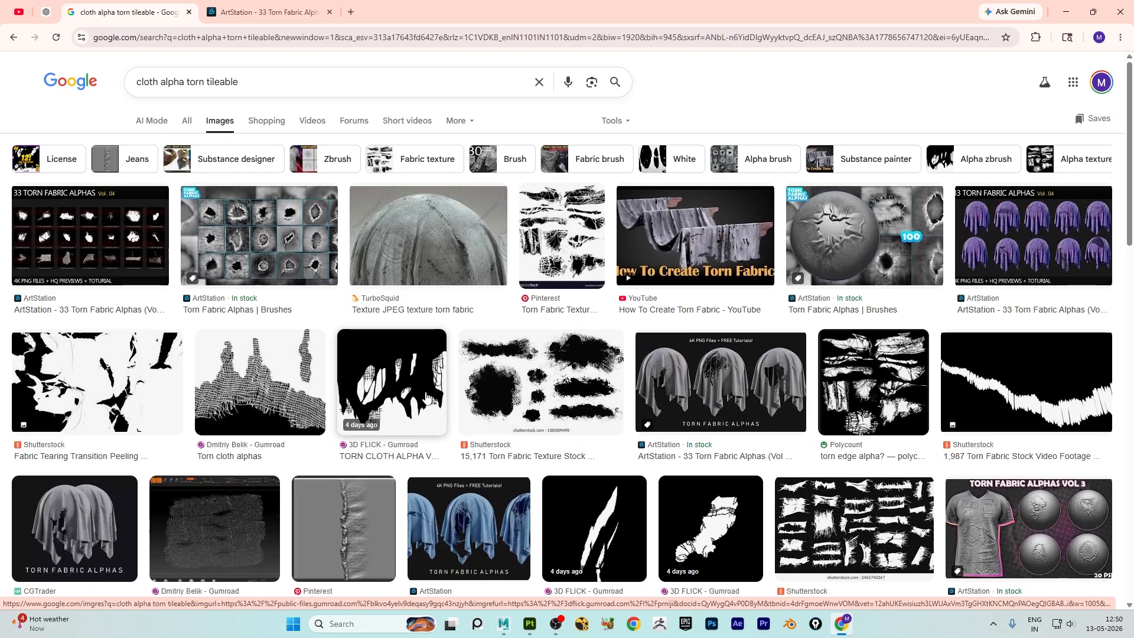
Step: Open the Polycount torn edge alpha image from the search results in its own browser tab
scroll(433, 403, down, 3)
click(873, 204)
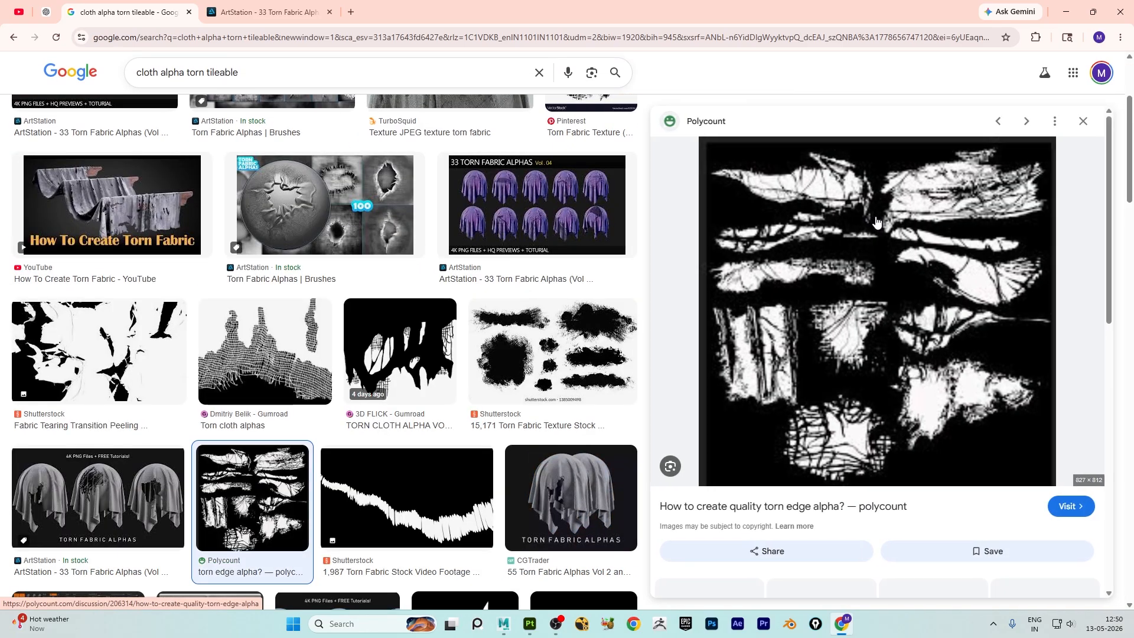
right_click(923, 368)
click(930, 451)
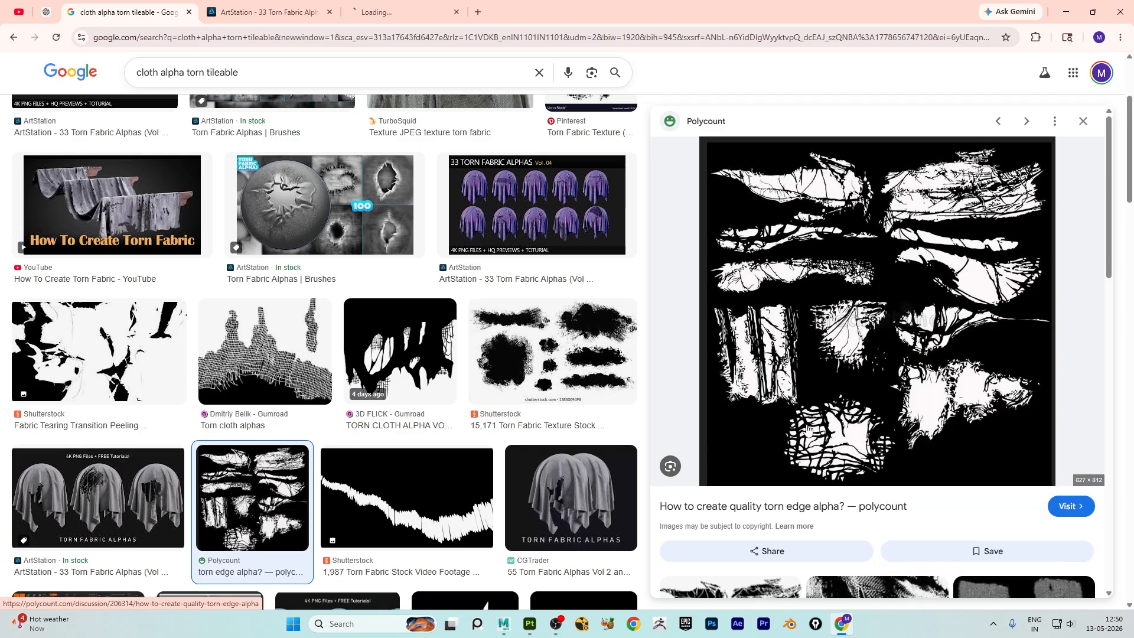
click(408, 7)
Step: Try to save the torn edge alpha image to the Desktop
right_click(597, 239)
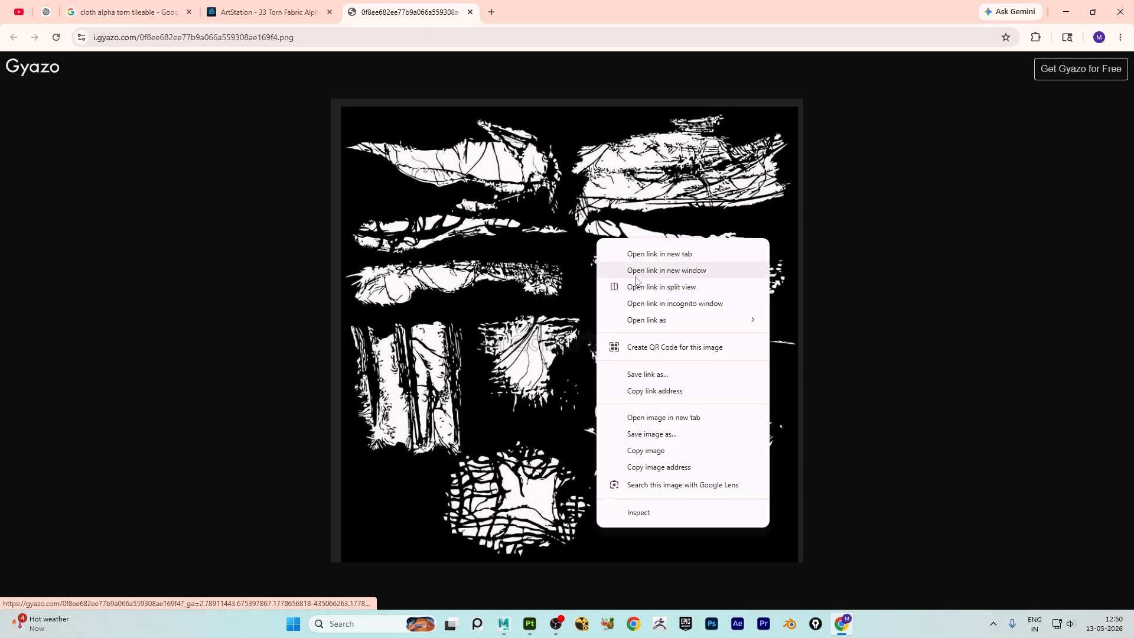
right_click(578, 222)
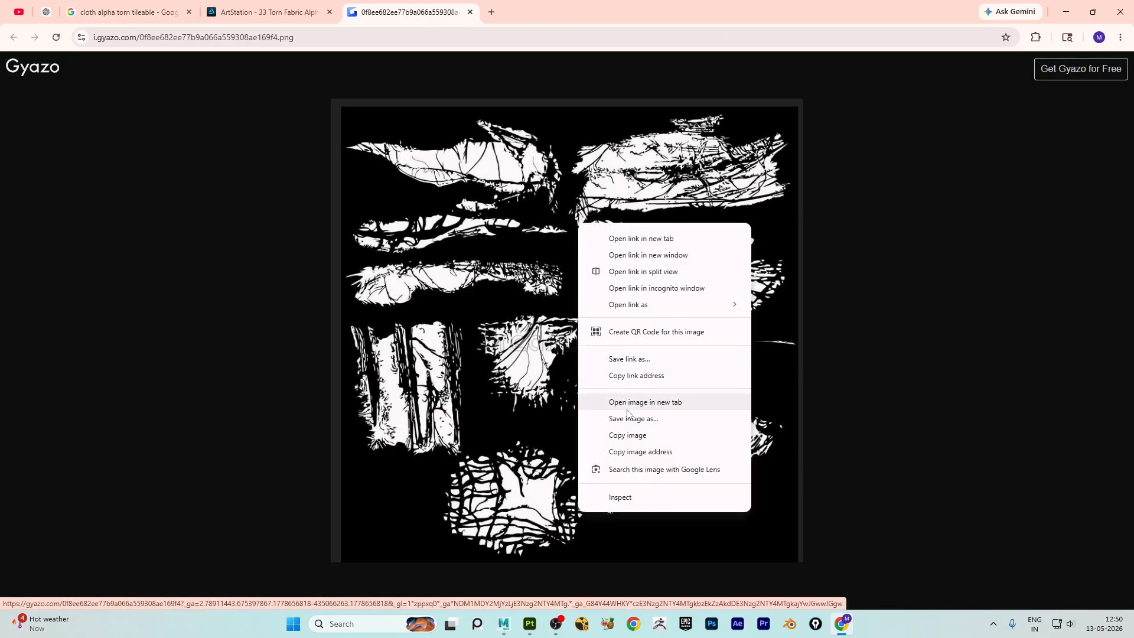
click(630, 415)
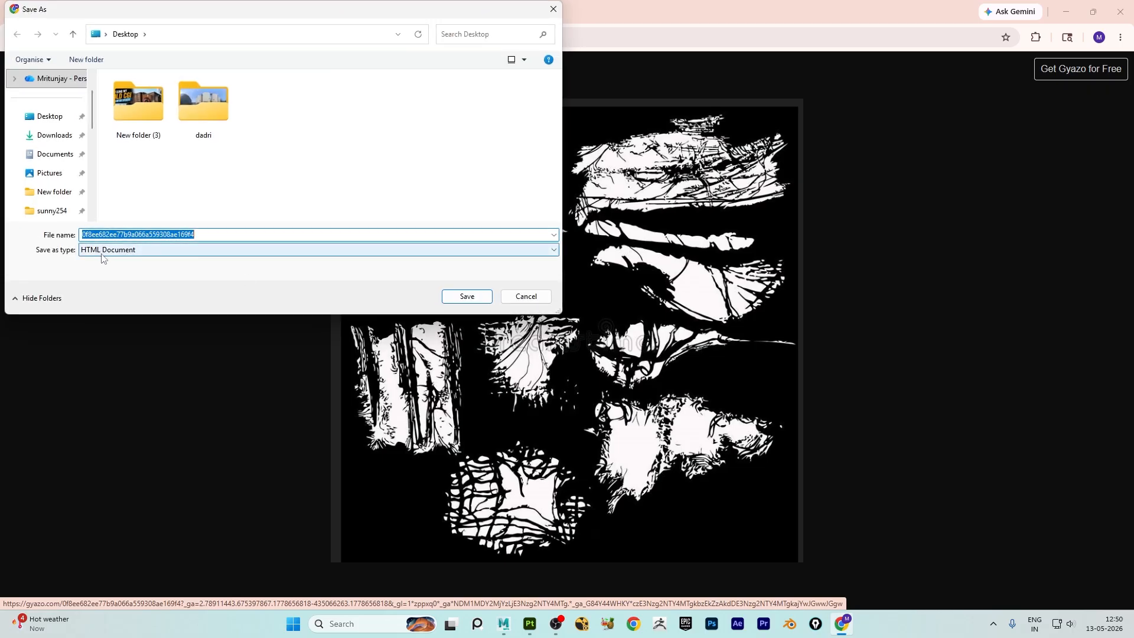
key(Return)
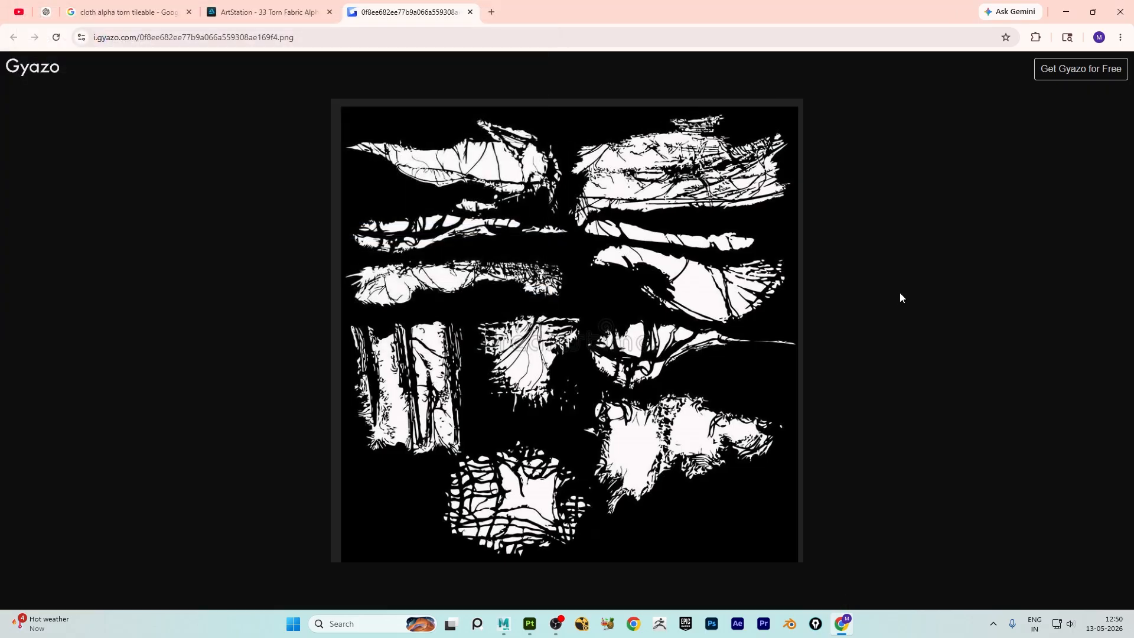
Step: Capture a full-screen screenshot of the torn edge alpha with the Windows snipping tool
key(super+shift+r)
click(530, 23)
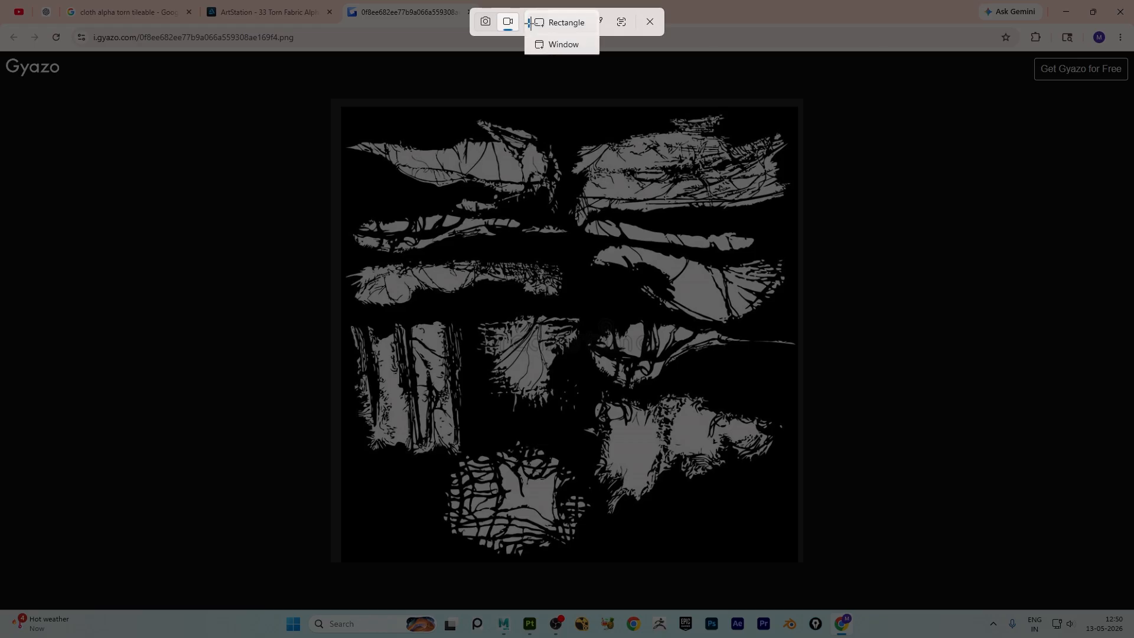
click(491, 26)
click(514, 26)
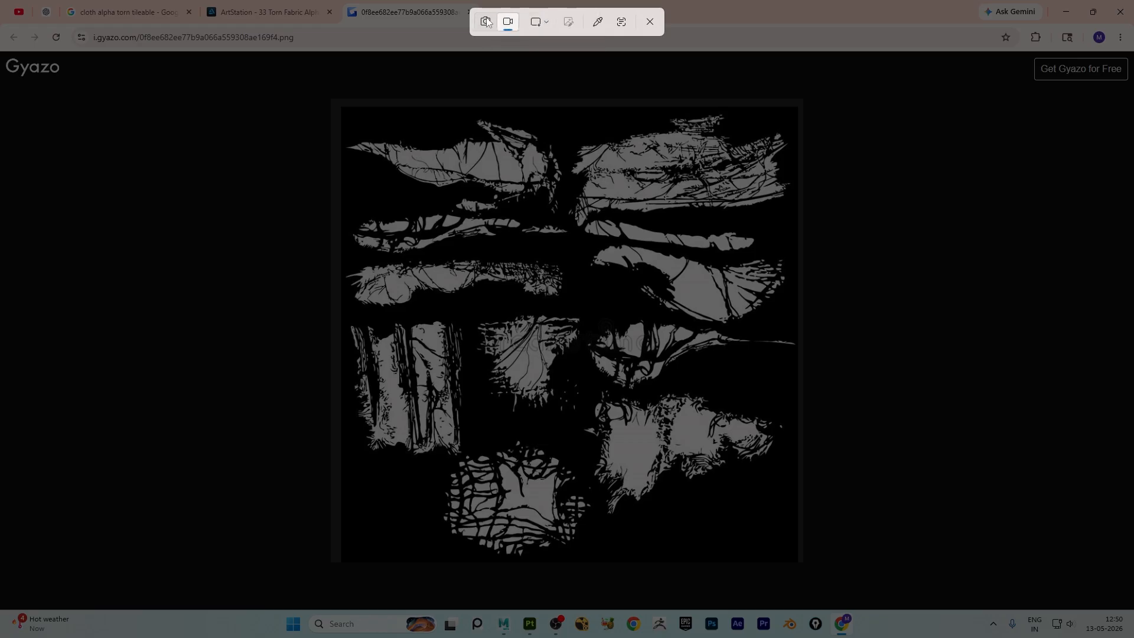
click(548, 24)
click(550, 66)
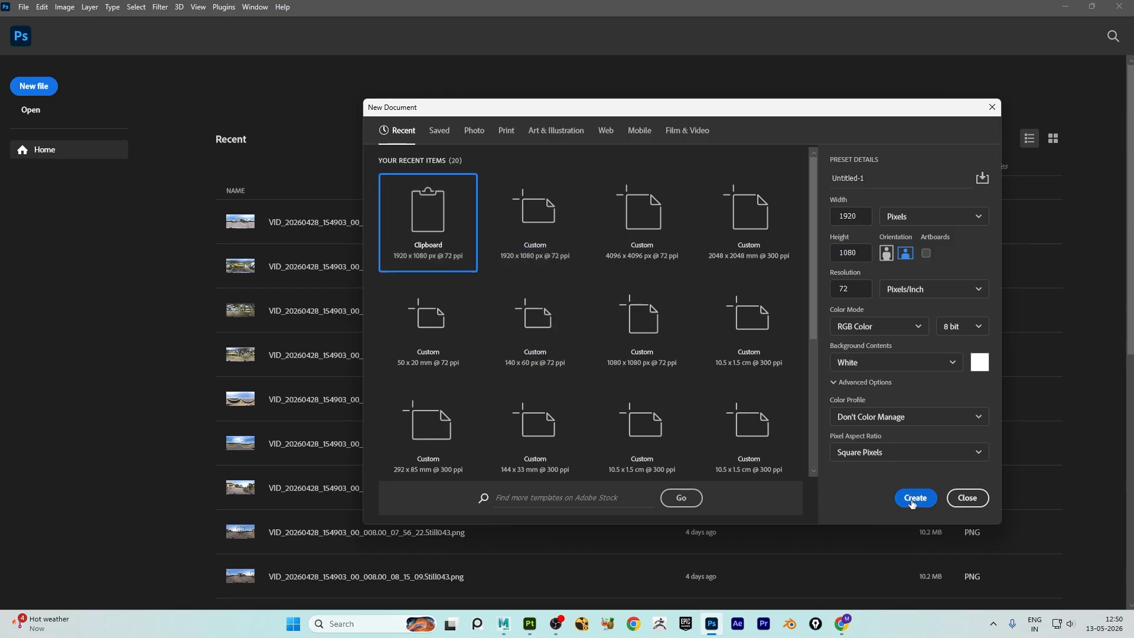
Step: Create a 1920 x 1080 px Photoshop document from the Clipboard preset and paste the screenshot into it
click(914, 498)
scroll(440, 277, down, 5)
scroll(439, 278, up, 3)
key(ctrl+v)
scroll(464, 281, up, 4)
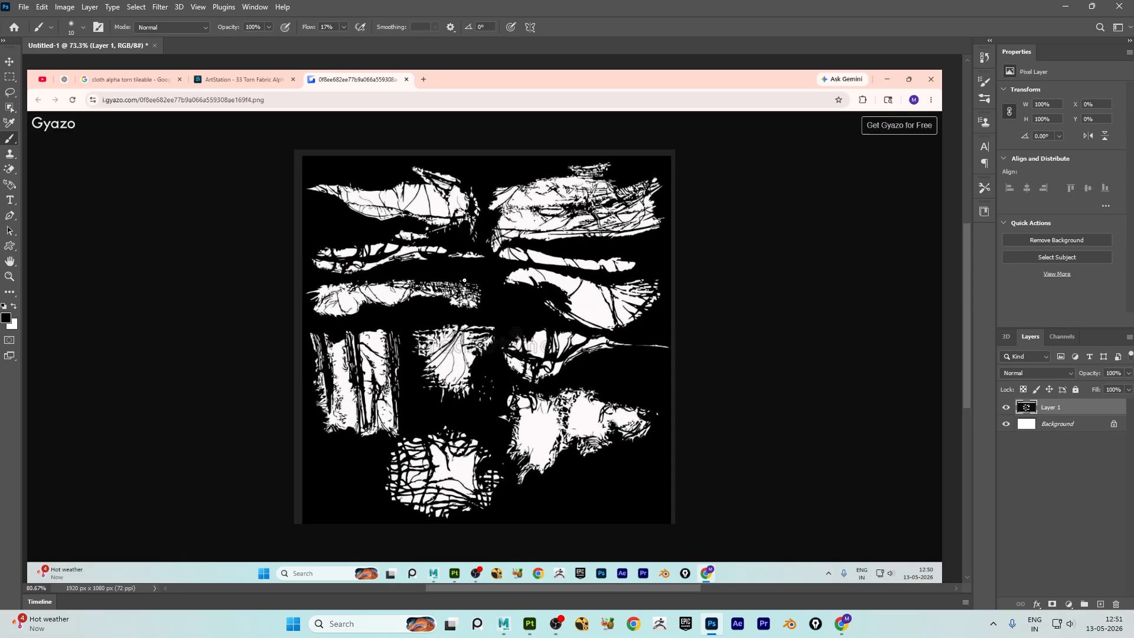
Step: Mask Layer 1 to a rectangular selection around the torn alpha square and fill the Background layer with black
click(9, 76)
drag(454, 437, 672, 529)
click(1049, 604)
click(1047, 429)
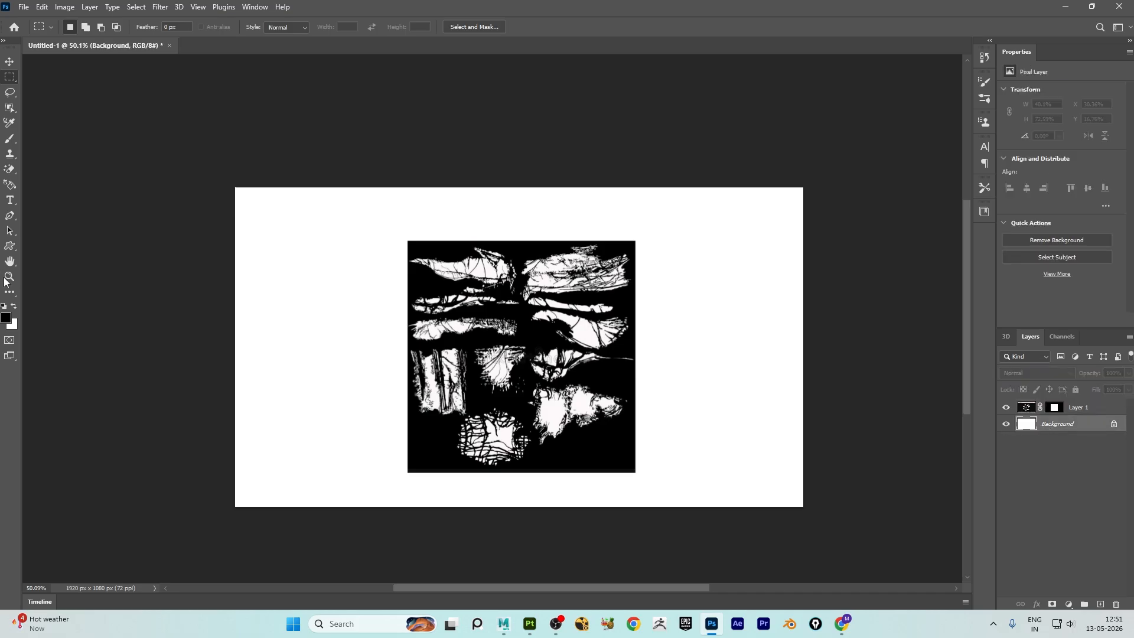
key(alt+BackSpace)
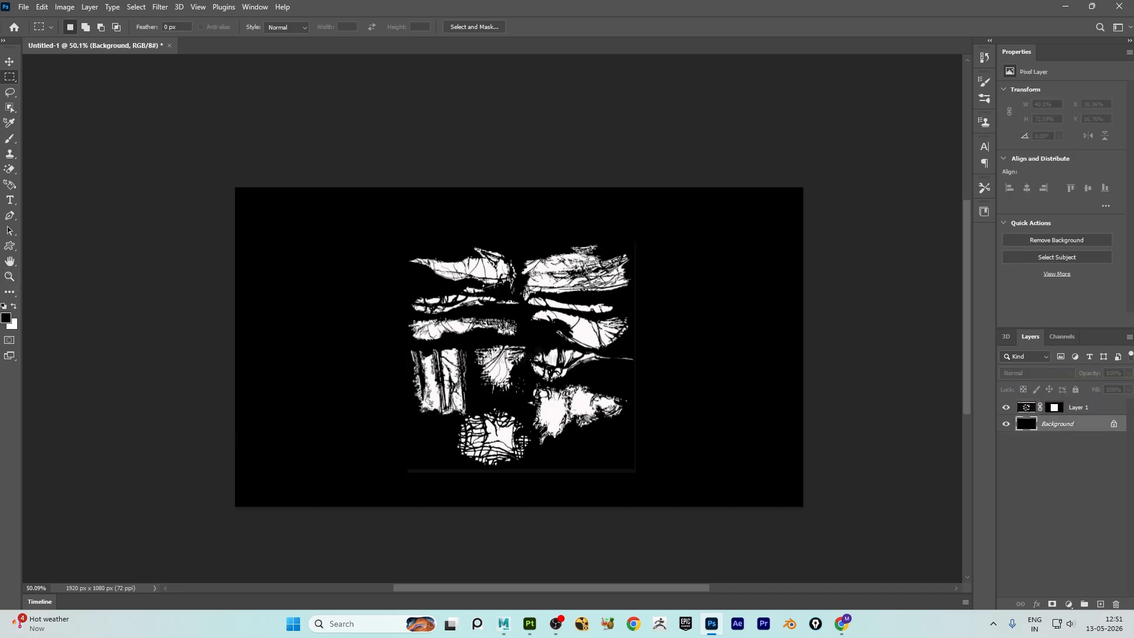
Step: Activate Layer 1's mask and set the Brush tool's flow to 100%
alt+scroll(354, 314, up, 3)
alt+scroll(520, 420, down, 3)
alt+scroll(625, 442, up, 5)
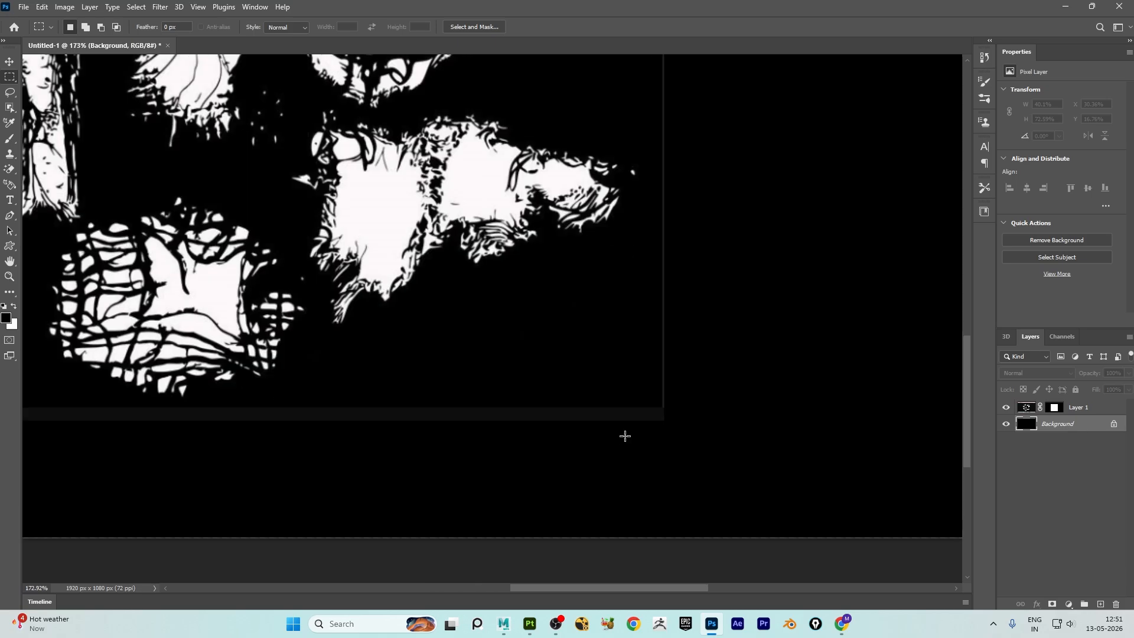
alt+scroll(204, 408, down, 2)
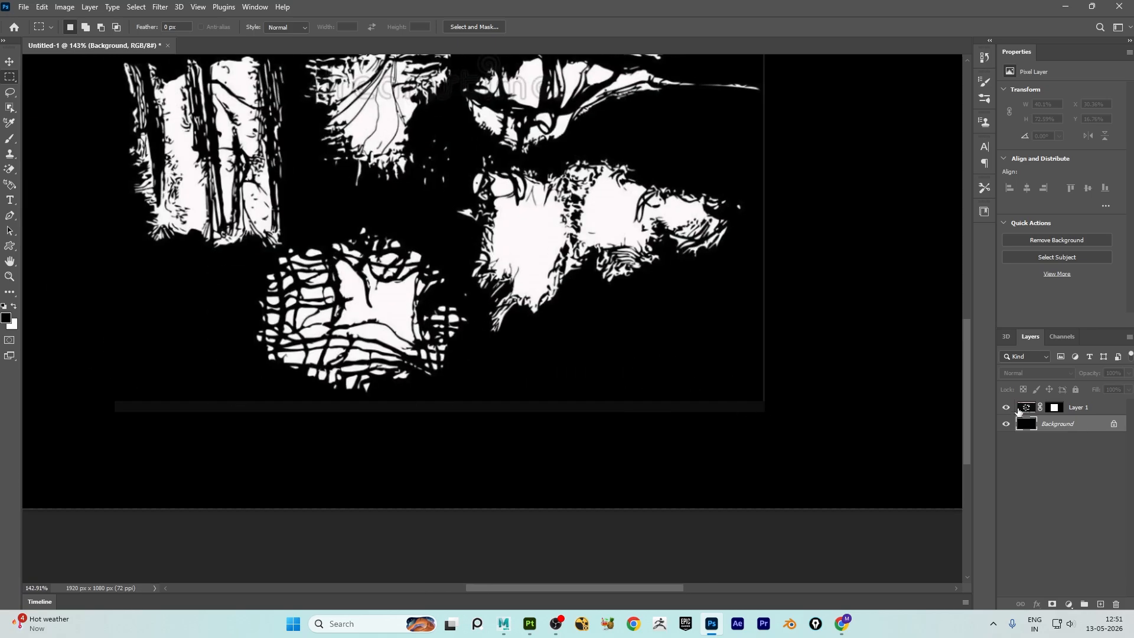
click(1053, 408)
click(10, 138)
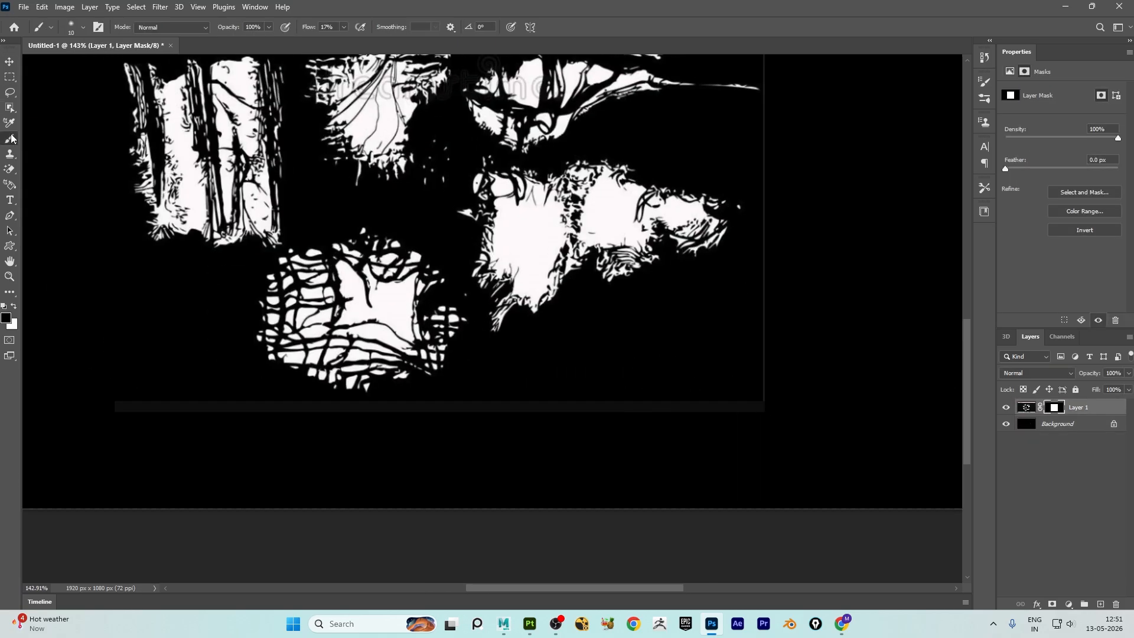
click(344, 28)
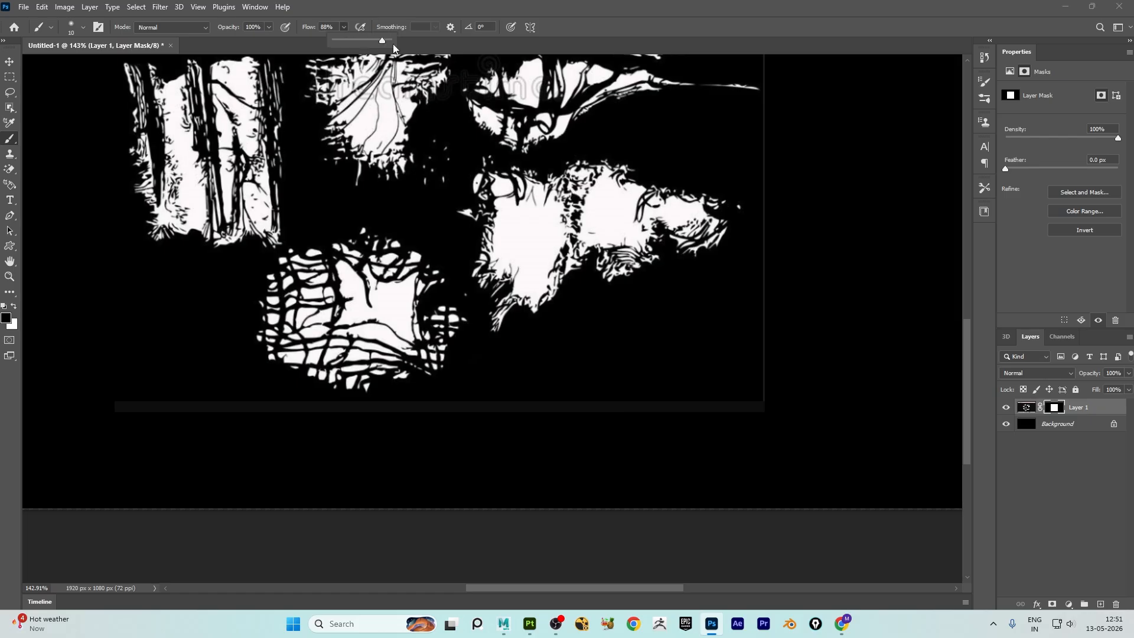
alt+scroll(331, 324, down, 2)
alt+scroll(171, 424, up, 1)
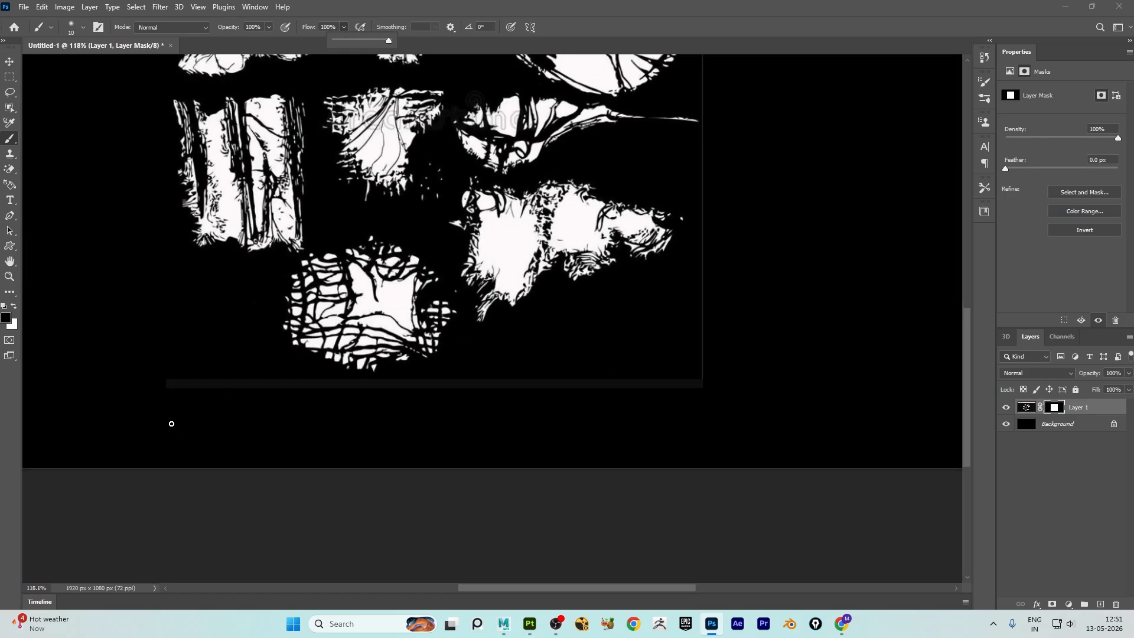
Step: Paint black on Layer 1's mask with an 80 px brush to hide the faint gray borders around the torn alpha
key(bracketright)
key(bracketright)
key(bracketright)
key(bracketright)
key(bracketright)
key(bracketright)
key(bracketright)
alt+scroll(178, 408, up, 3)
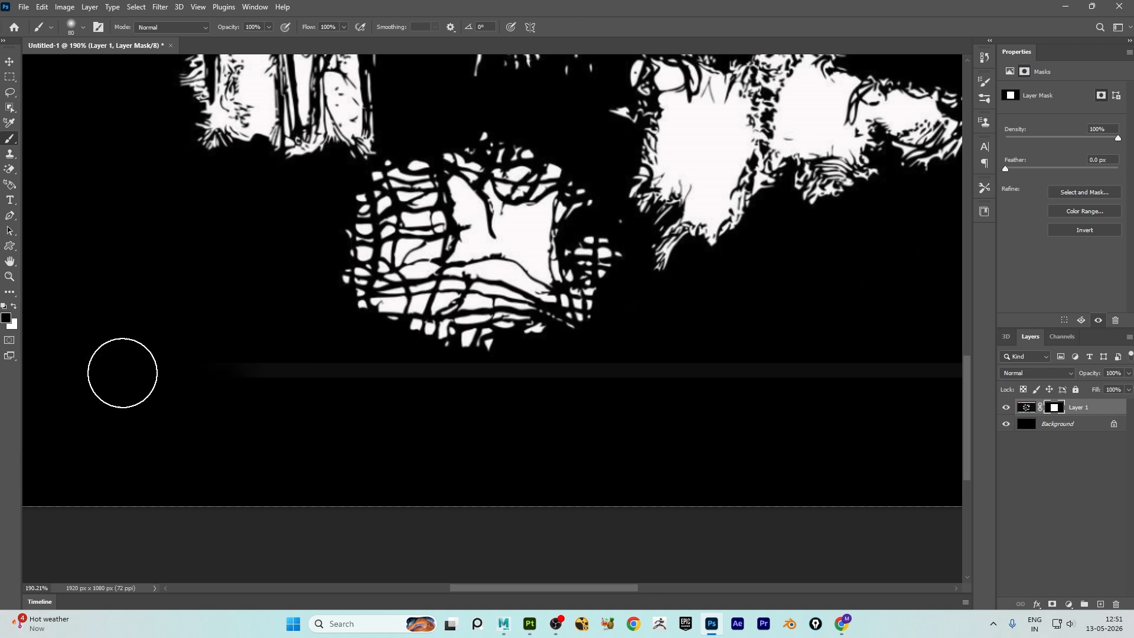
alt+scroll(597, 398, down, 5)
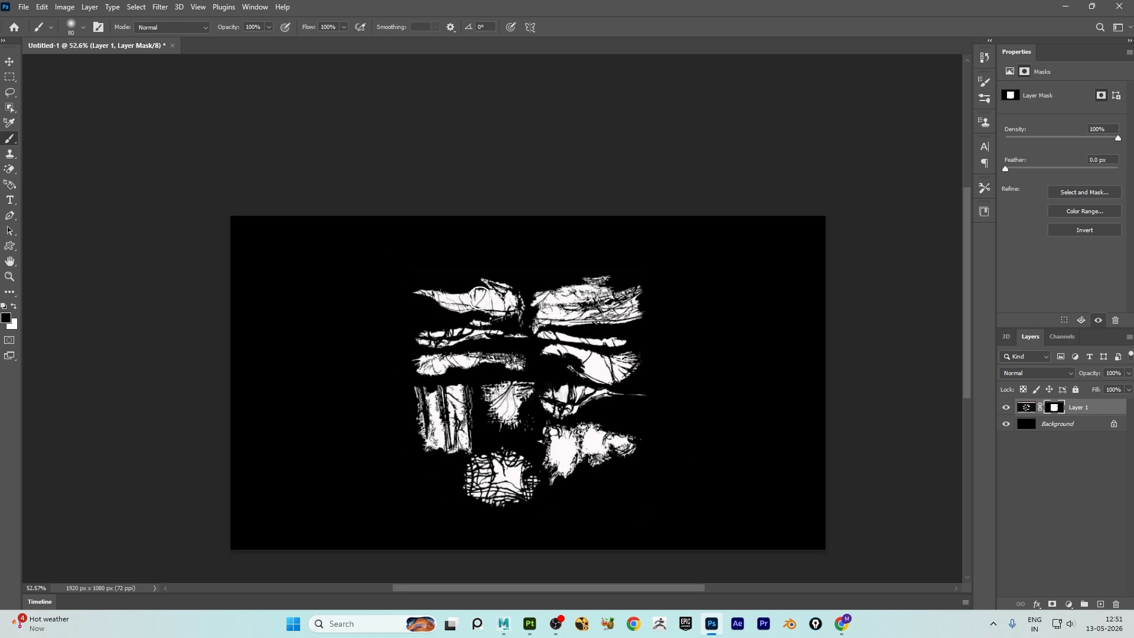
alt+scroll(324, 238, up, 3)
alt+scroll(313, 240, down, 2)
alt+scroll(310, 298, down, 2)
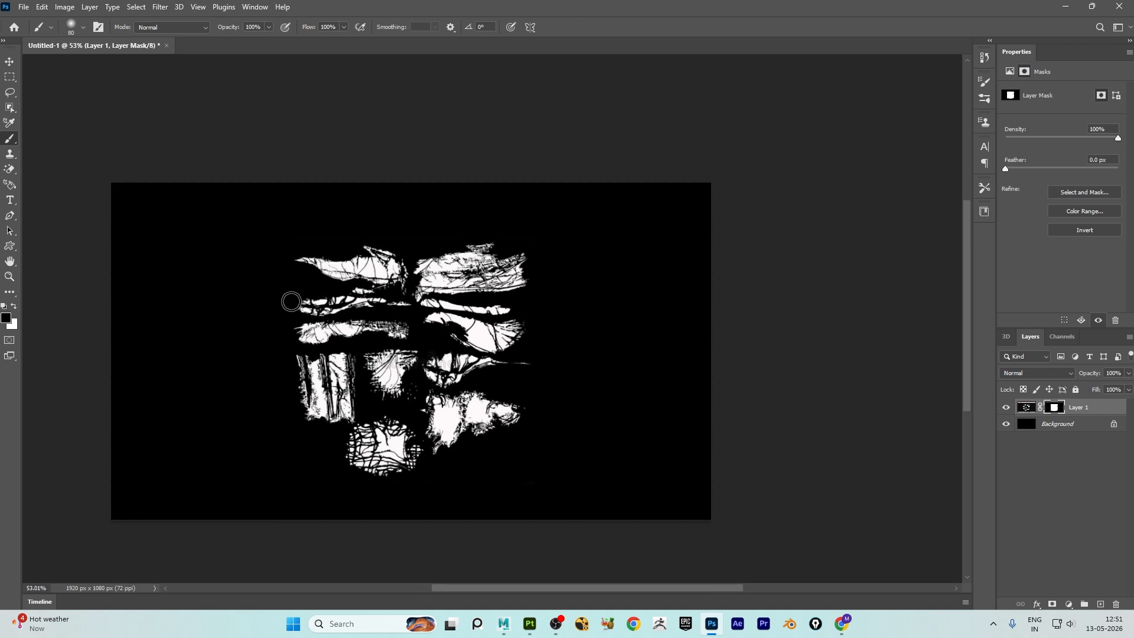
alt+scroll(556, 432, down, 1)
alt+scroll(590, 418, up, 1)
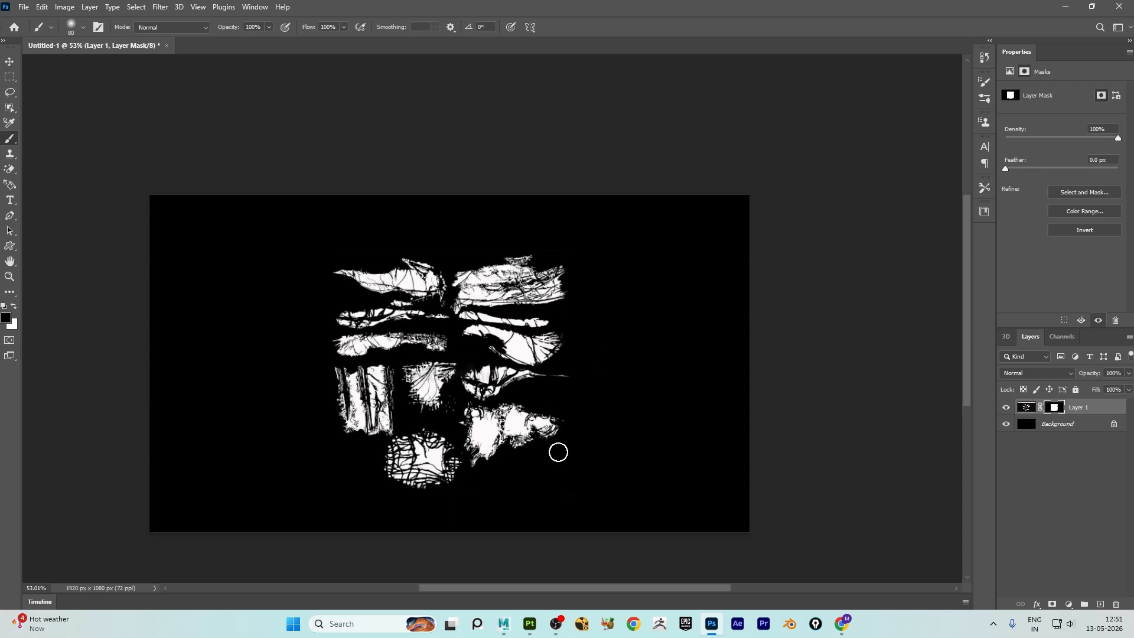
Step: Save a copy of the torn alpha to the Desktop as a JPEG named alpha
click(24, 7)
click(72, 170)
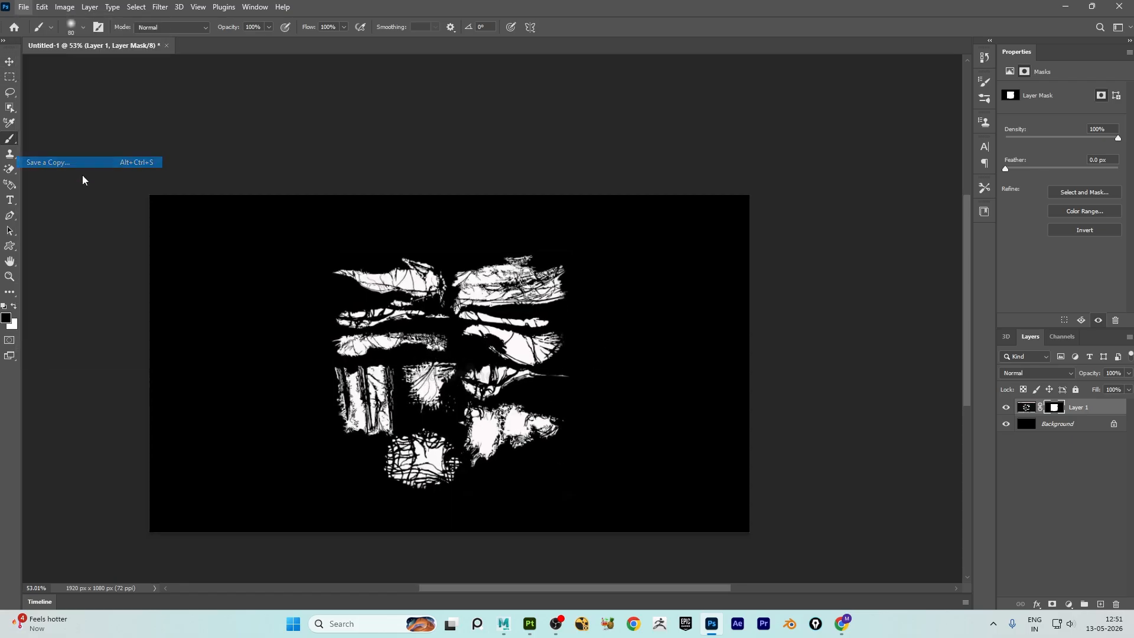
click(119, 250)
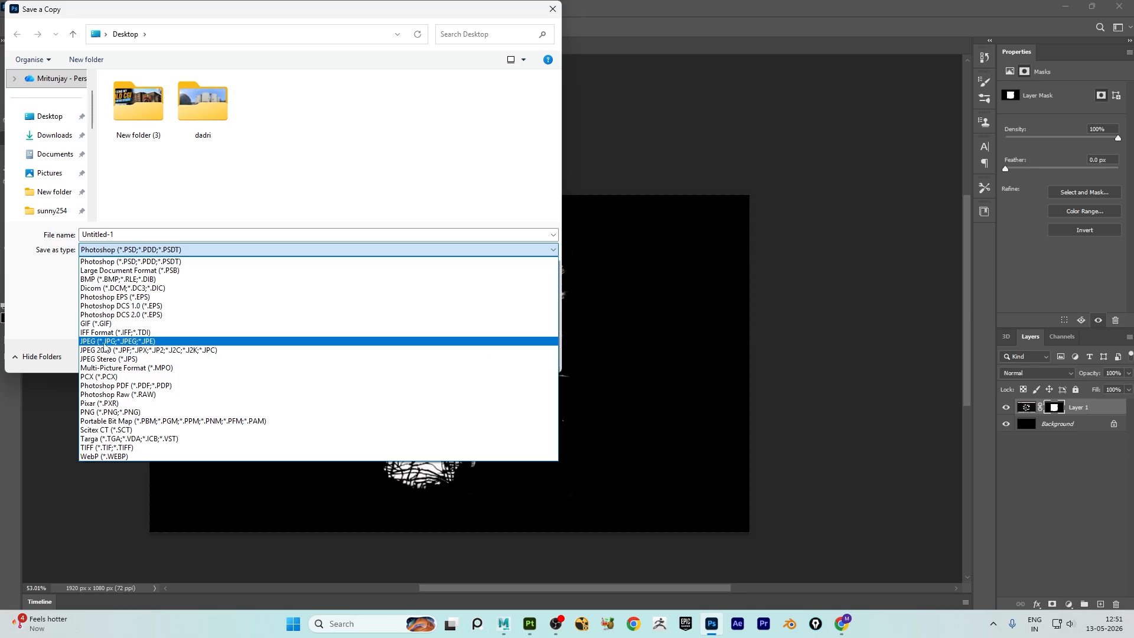
click(147, 338)
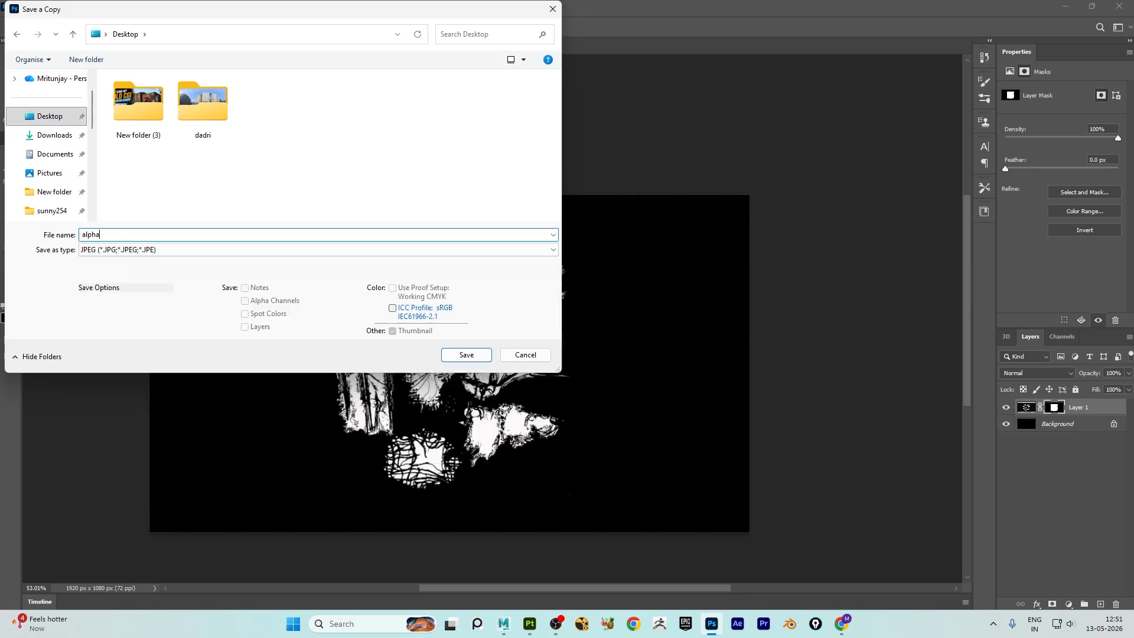
click(464, 358)
click(542, 223)
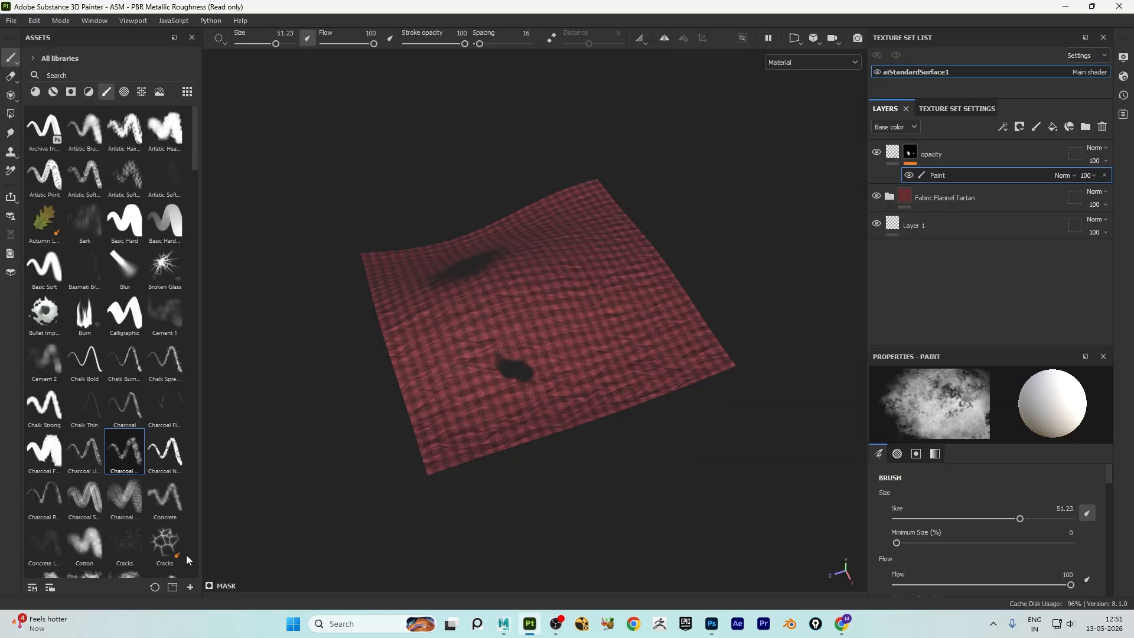
Step: In Substance 3D Painter, import alpha.jpg from the Desktop into the current project with its usage set to alpha
click(190, 587)
click(631, 154)
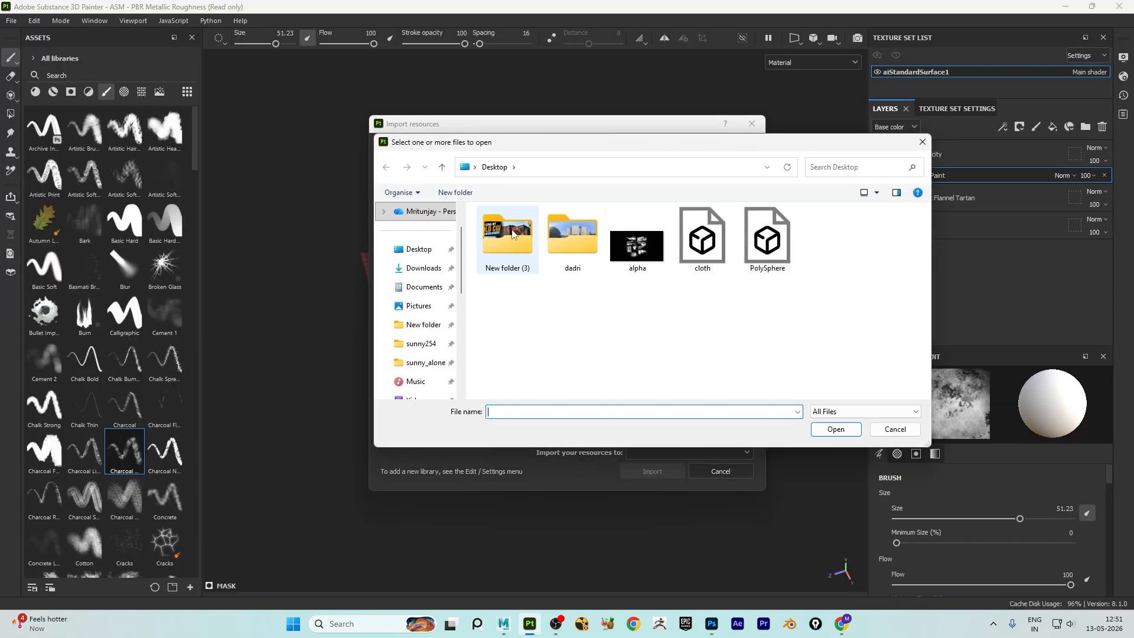
click(638, 236)
key(Return)
click(718, 192)
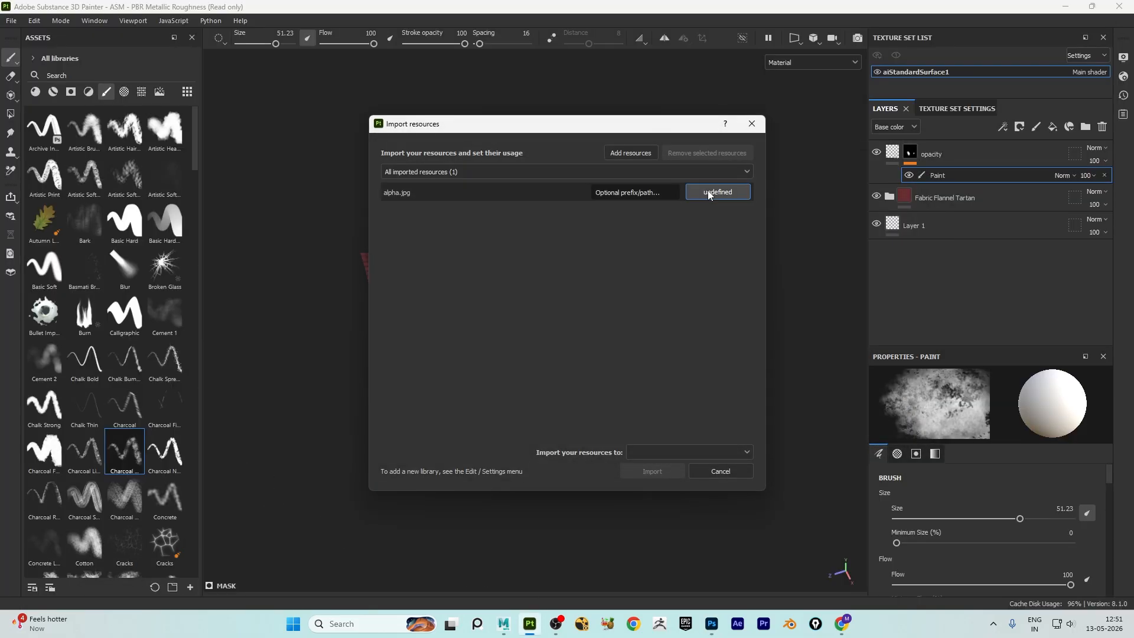
click(730, 200)
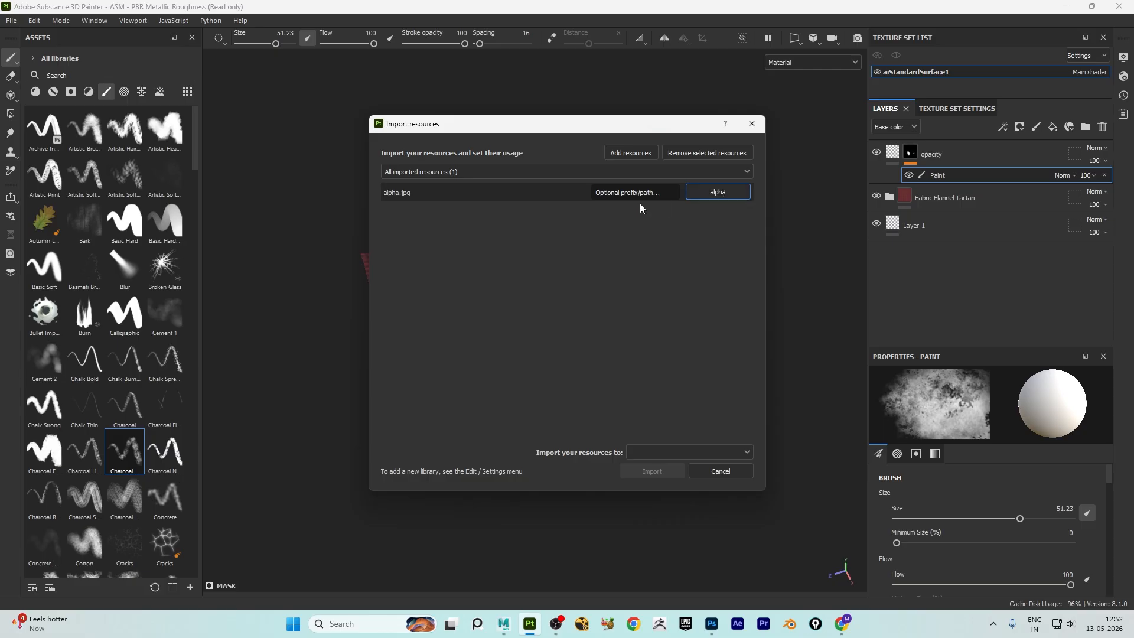
click(733, 452)
click(670, 473)
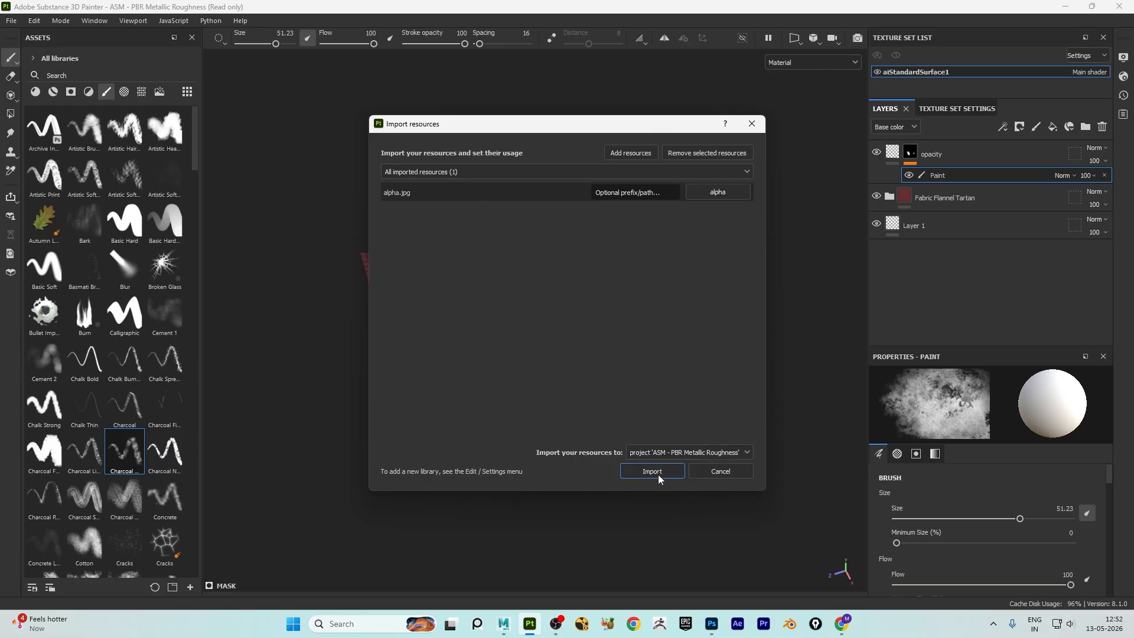
click(650, 471)
Step: Assign the imported alpha to the paint brush and preview its stamp over the cloth
scroll(1035, 536, down, 3)
scroll(1035, 536, down, 5)
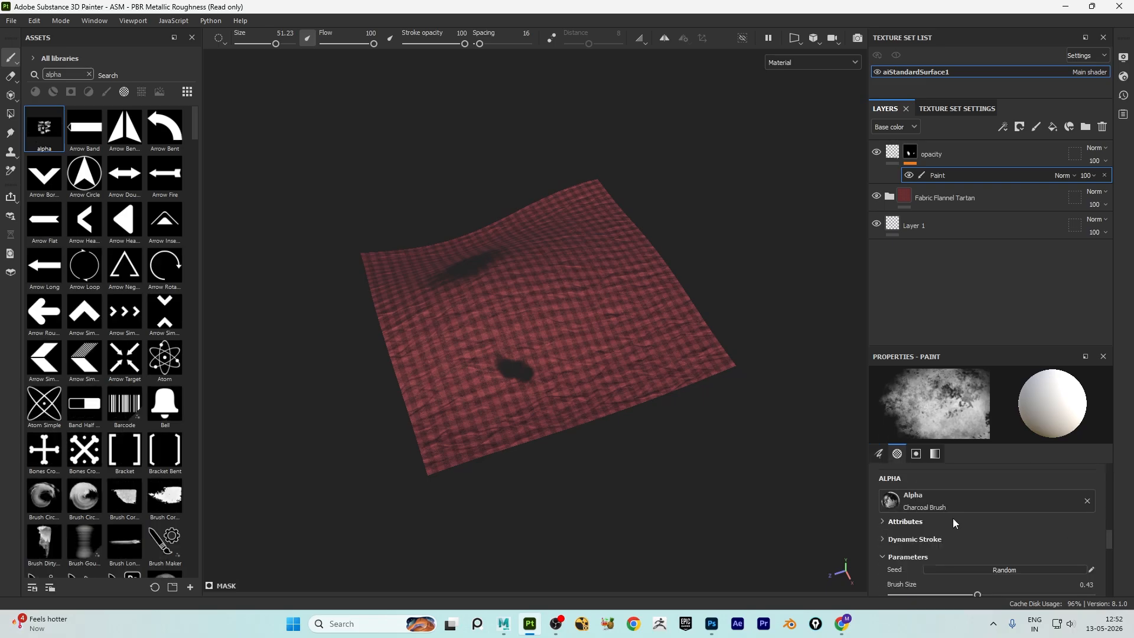
mouse_move(34, 134)
mouse_down()
mouse_move(86, 175)
mouse_move(969, 514)
mouse_move(960, 504)
mouse_up()
alt+right_drag(427, 316, 531, 306)
alt+middle_drag(425, 260, 626, 273)
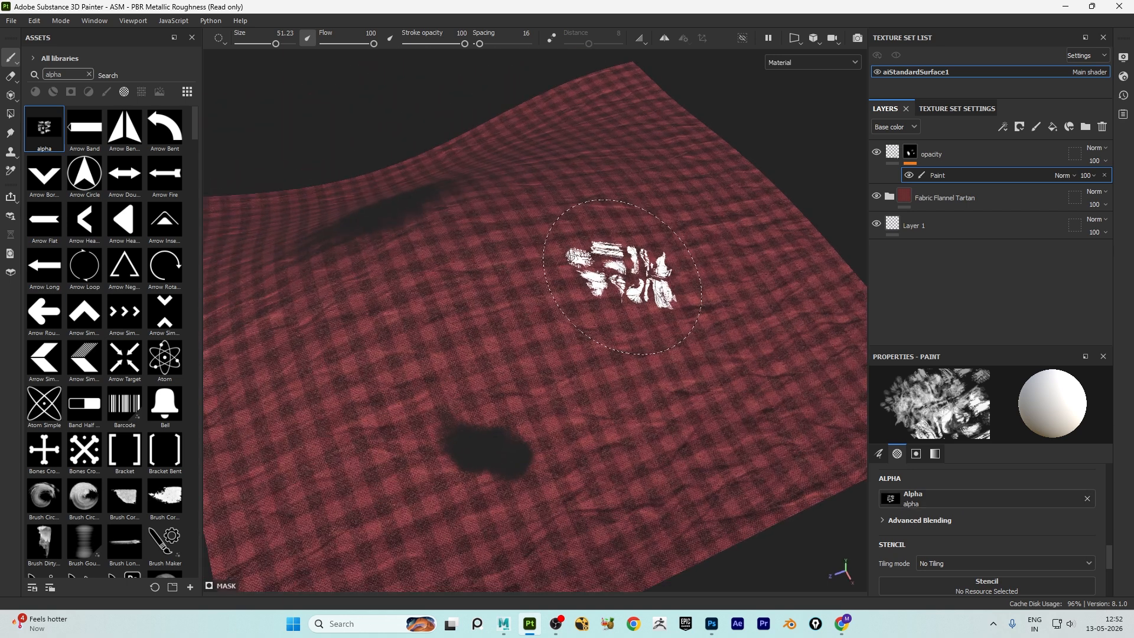
alt+drag(664, 373, 617, 281)
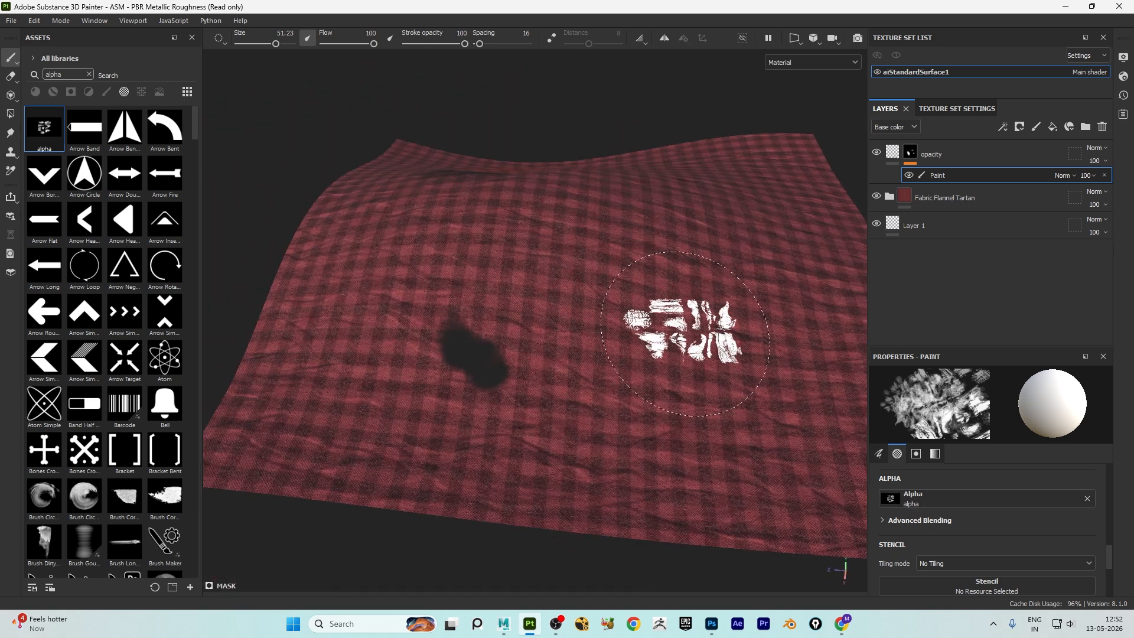
alt+drag(685, 312, 609, 337)
Step: Save the project to the Desktop as cloth, and close it with its remaining changes saved
key(ctrl+s)
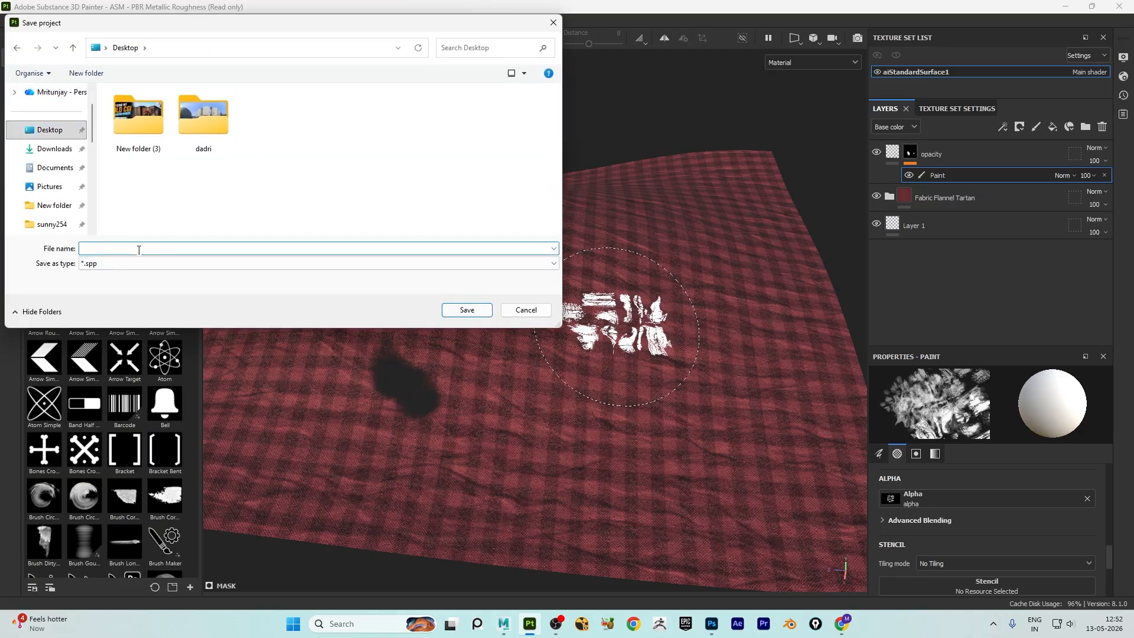
text(cloth)
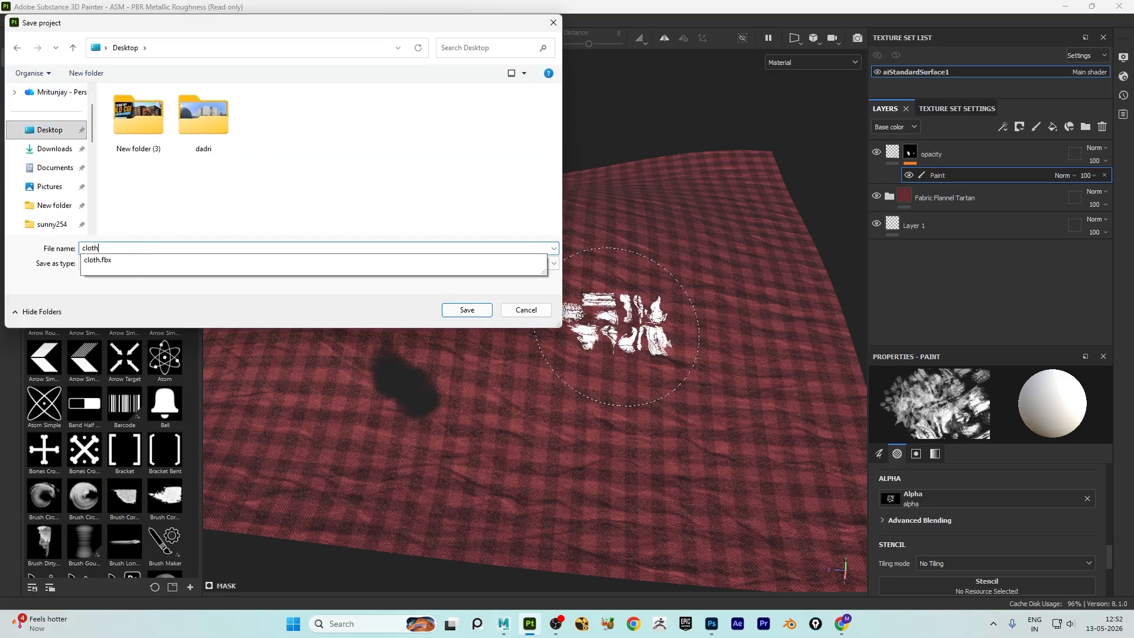
click(464, 310)
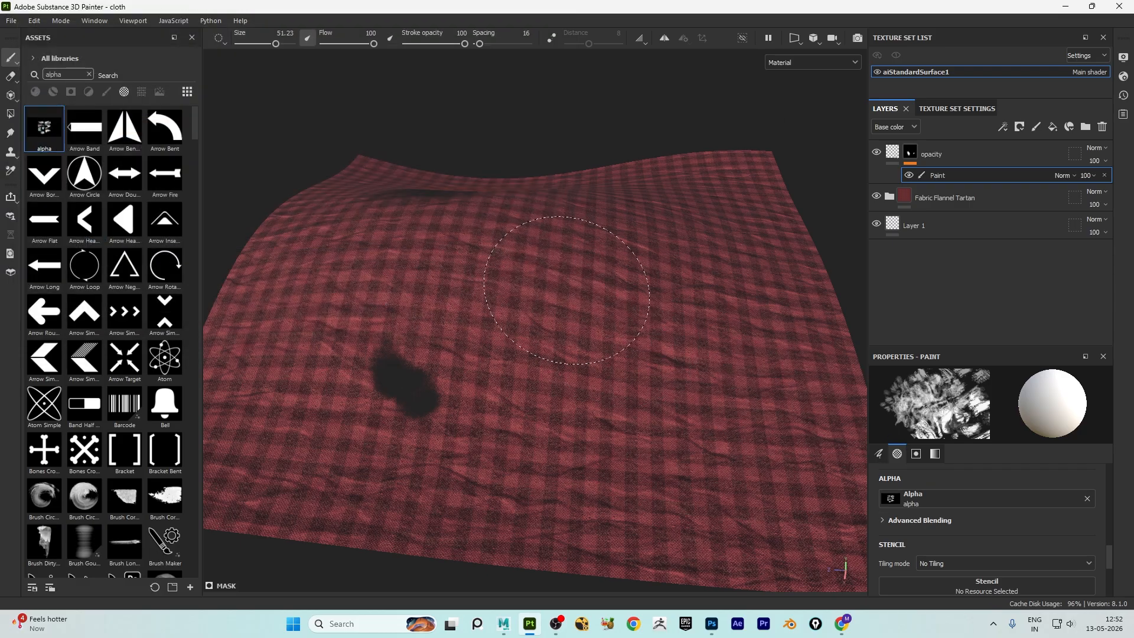
alt+drag(576, 327, 566, 357)
click(1124, 5)
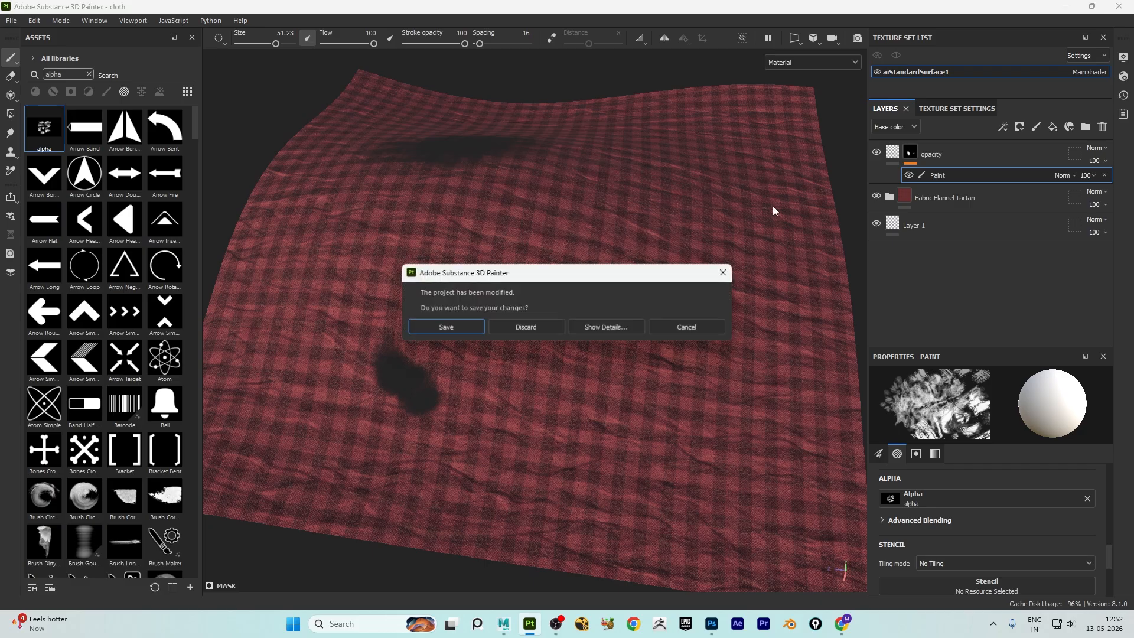
click(452, 326)
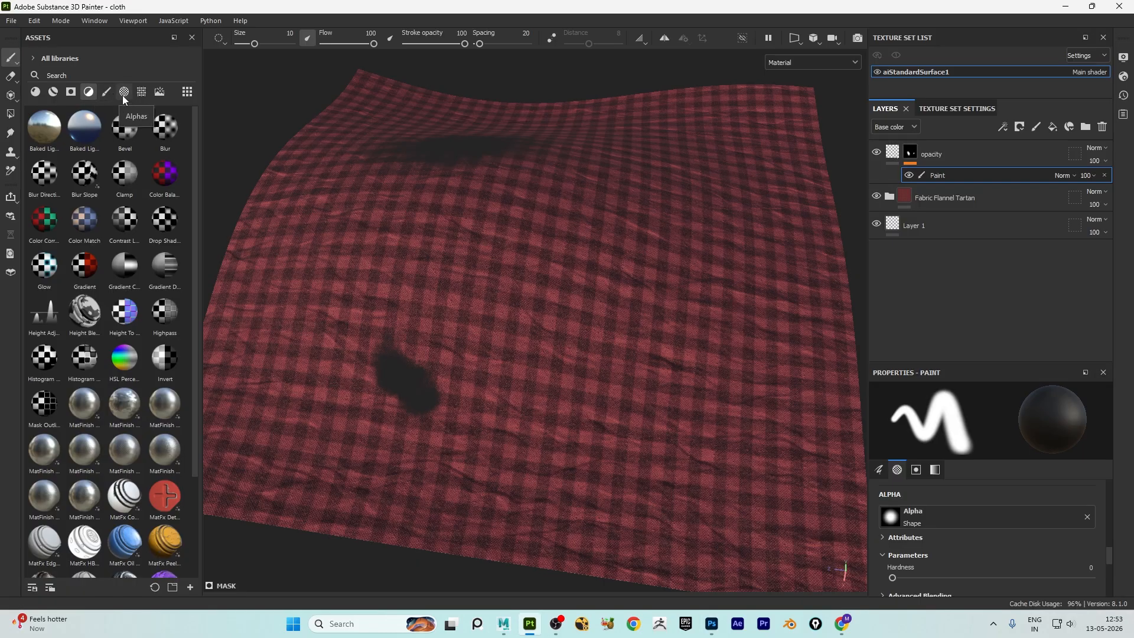
Step: Assign the imported alpha to the opacity mask's paint brush and set its grayscale value to 1
click(123, 93)
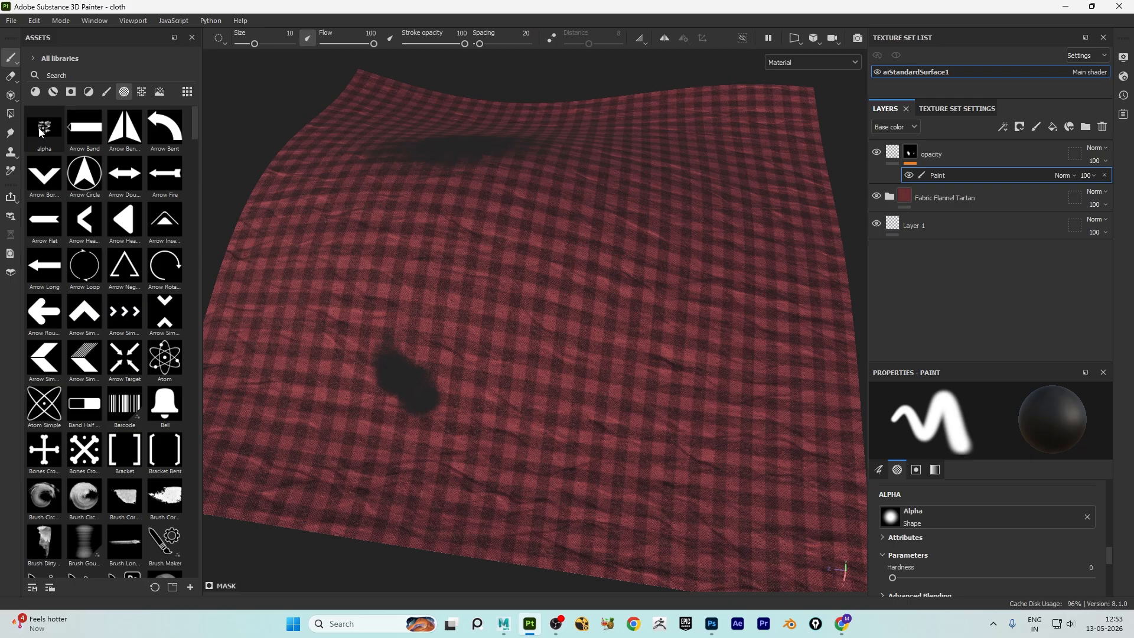
click(57, 76)
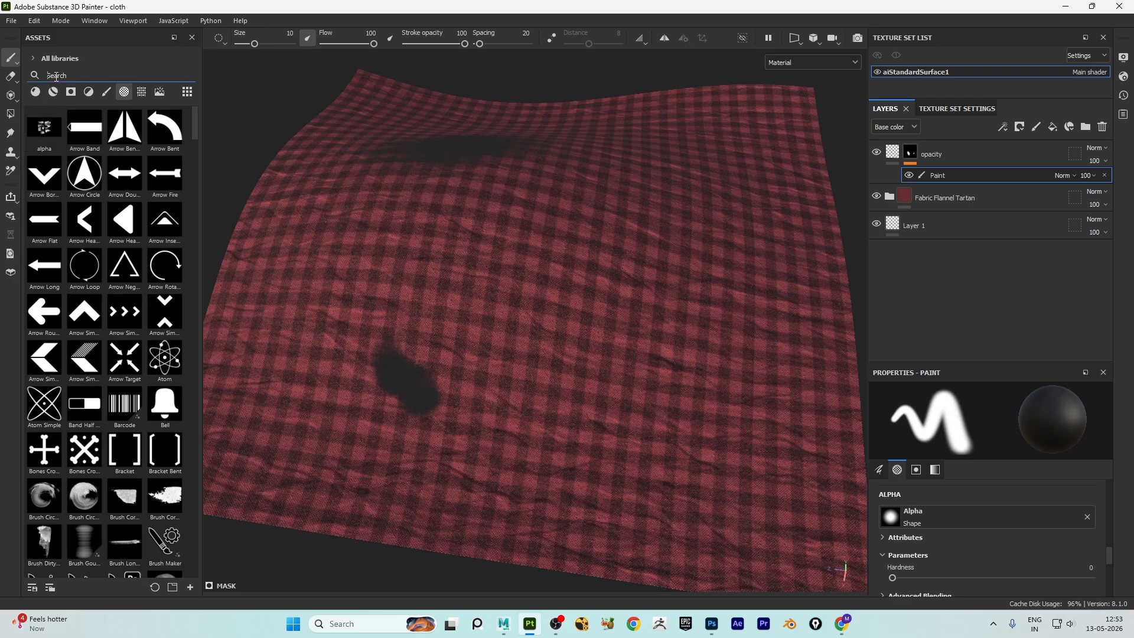
click(50, 131)
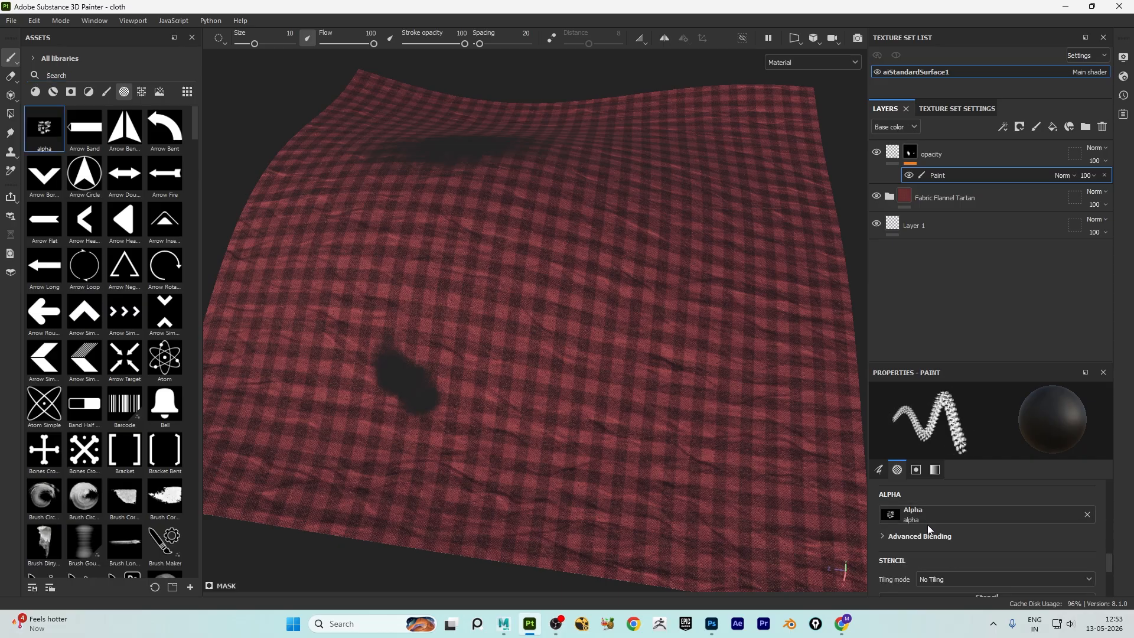
scroll(614, 369, up, 3)
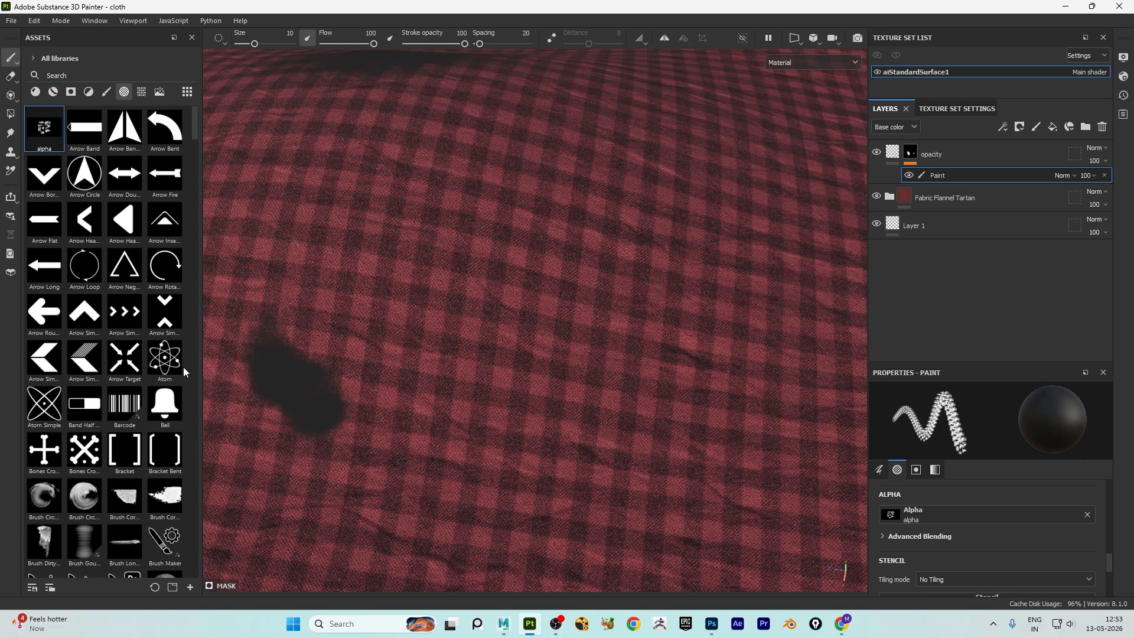
scroll(1092, 552, down, 5)
drag(947, 546, 1075, 544)
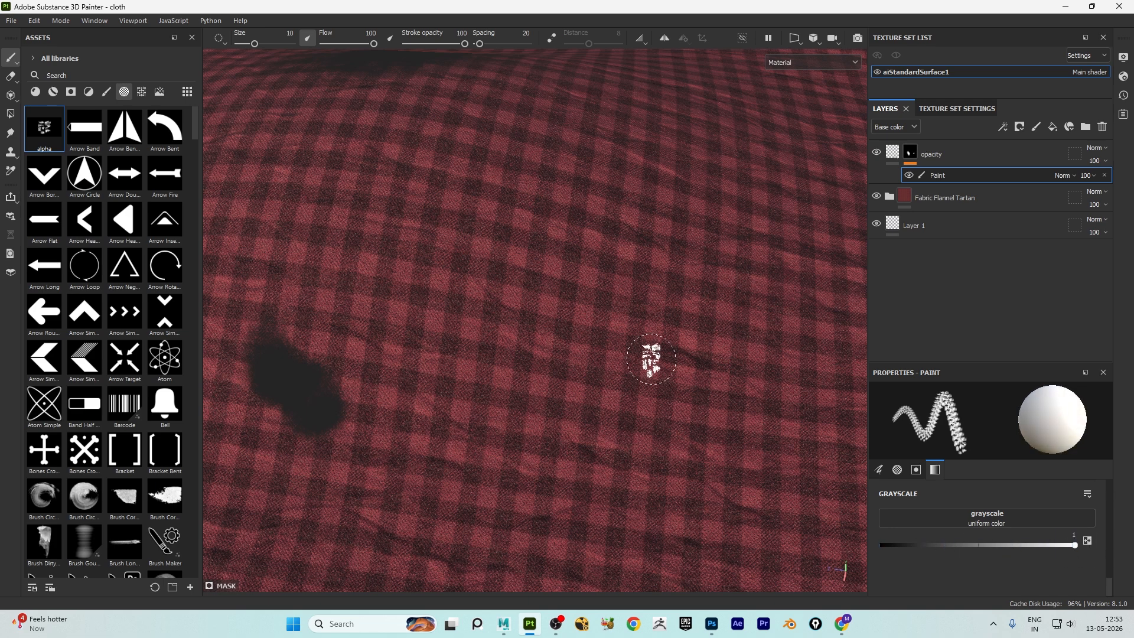
Step: Stamp the torn alpha on the cloth's opacity mask and enlarge the brush to about 60
click(549, 301)
scroll(542, 356, up, 2)
scroll(562, 253, up, 2)
mouse_move(562, 253)
alt+mouse_down()
mouse_move(502, 303)
mouse_move(545, 291)
alt+mouse_up()
mouse_move(557, 330)
alt+mouse_down()
mouse_move(666, 254)
mouse_move(702, 207)
mouse_move(532, 329)
alt+mouse_up()
scroll(504, 331, down, 7)
ctrl+right_drag(503, 331, 540, 332)
scroll(535, 332, up, 2)
mouse_move(534, 332)
alt+mouse_down()
mouse_move(510, 313)
mouse_move(605, 303)
mouse_move(473, 372)
mouse_move(608, 343)
mouse_move(357, 332)
mouse_move(413, 431)
mouse_move(433, 400)
mouse_move(548, 319)
alt+mouse_up()
Step: Stamp more torn patches on the opacity mask around the large dark hole and check them across the cloth
alt+drag(568, 152, 651, 207)
alt+right_drag(650, 207, 615, 202)
mouse_move(495, 257)
alt+mouse_down()
mouse_move(443, 273)
mouse_move(566, 397)
mouse_move(551, 391)
mouse_move(587, 413)
mouse_move(456, 380)
mouse_move(433, 392)
mouse_move(471, 332)
alt+mouse_up()
alt+right_drag(471, 333, 345, 339)
alt+drag(344, 339, 434, 319)
mouse_move(434, 319)
alt+right_down()
mouse_move(448, 245)
mouse_move(434, 304)
alt+right_up()
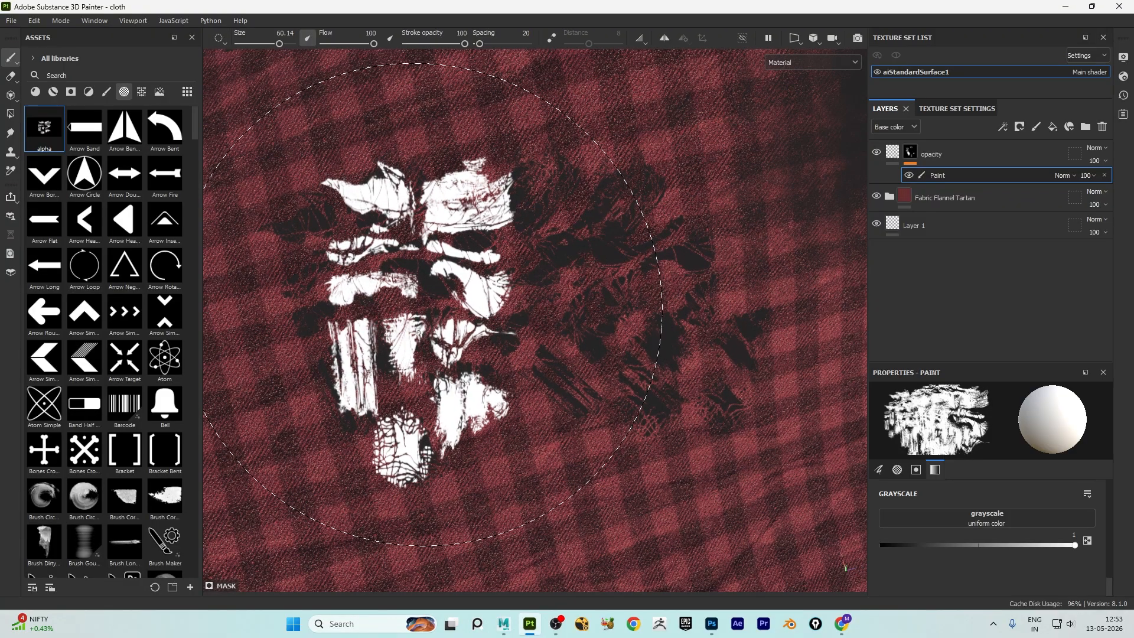
alt+right_drag(434, 306, 439, 336)
mouse_move(439, 336)
alt+mouse_down()
mouse_move(528, 297)
mouse_move(654, 312)
mouse_move(544, 317)
mouse_move(461, 344)
alt+mouse_up()
alt+drag(463, 282, 480, 375)
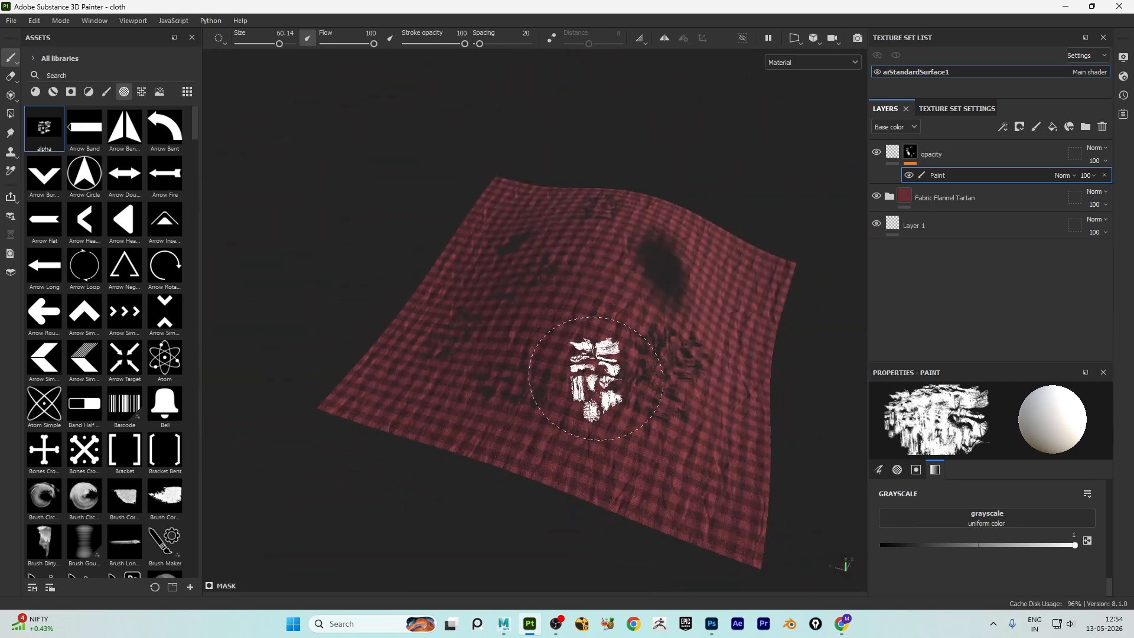
alt+middle_drag(481, 375, 384, 374)
alt+right_drag(506, 242, 540, 353)
alt+drag(539, 352, 465, 269)
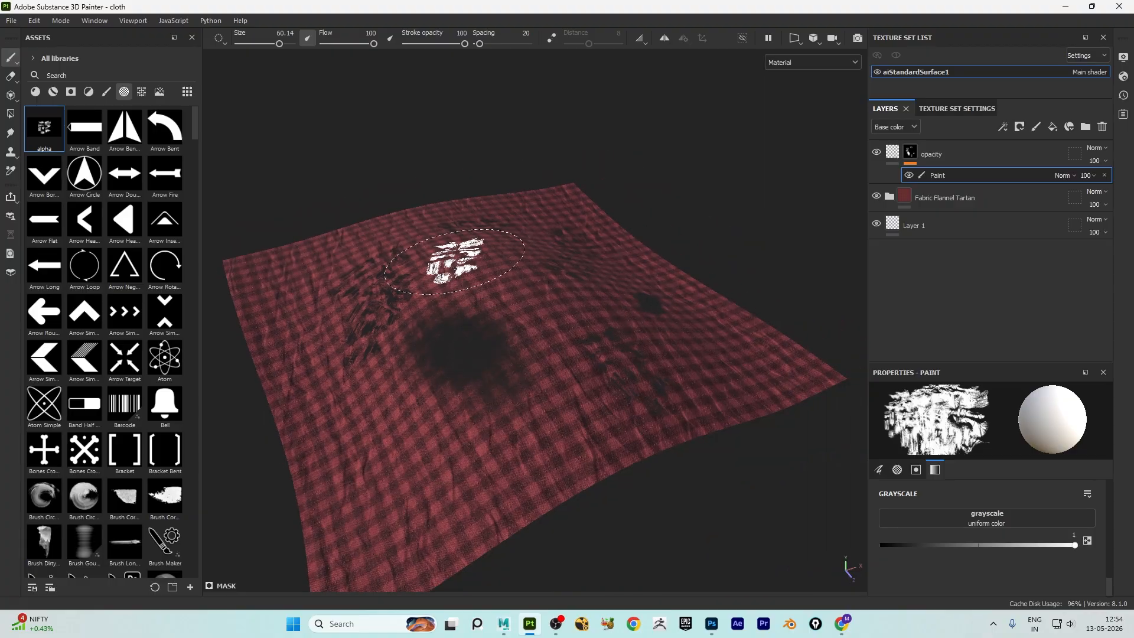
Step: Set up a texture export for aiStandardSurface1 using the output template Document channels + Normal + AO (With Alpha)
click(11, 20)
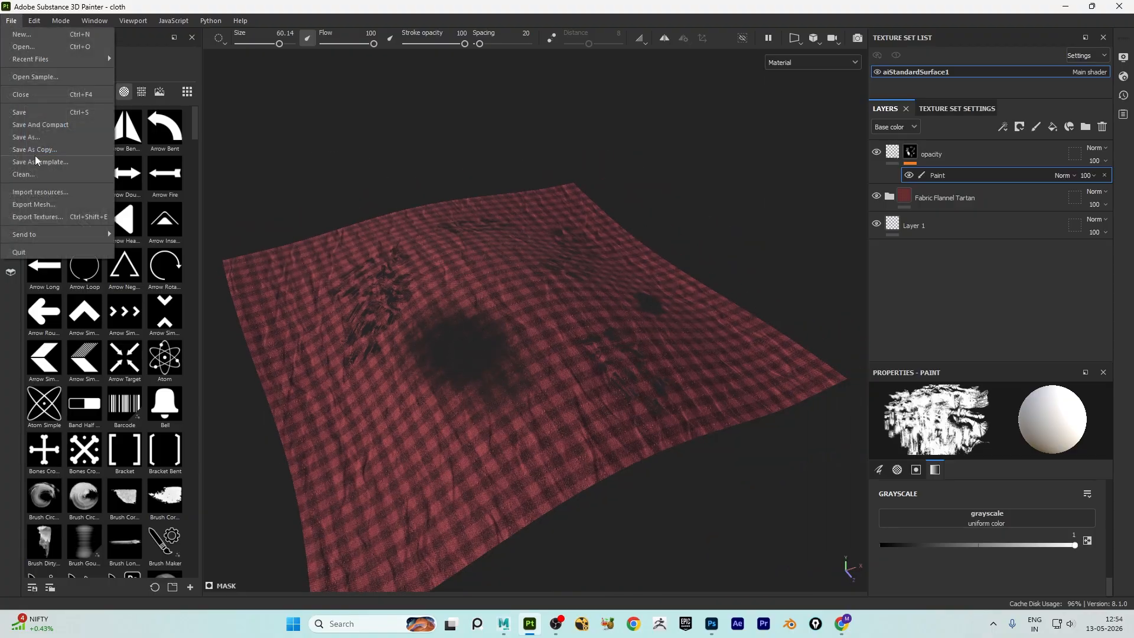
click(33, 217)
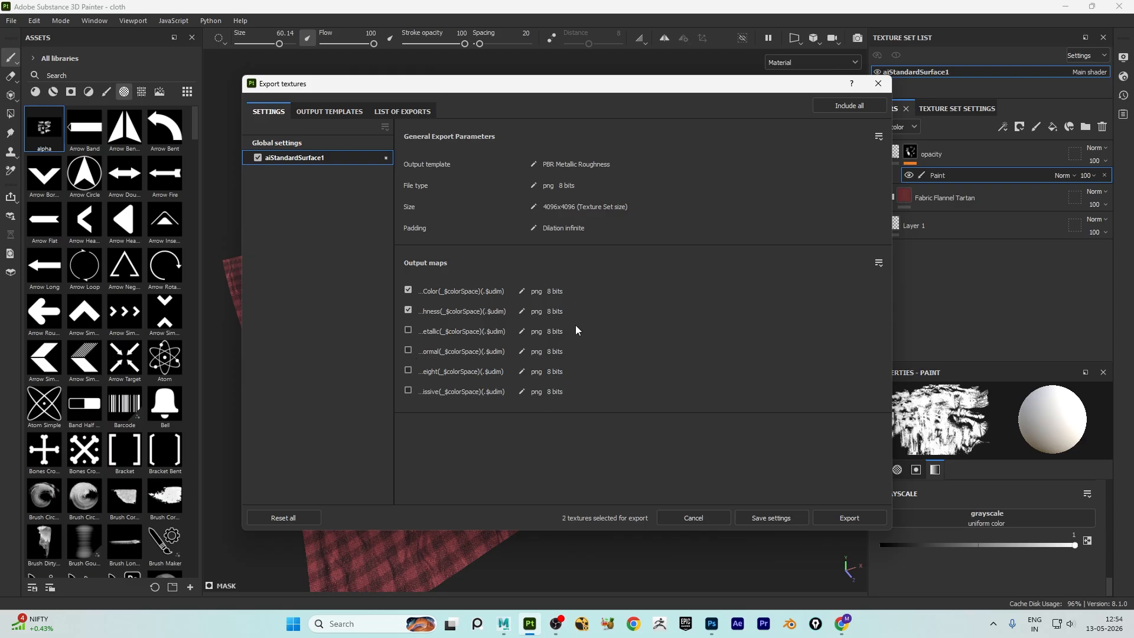
click(534, 164)
click(563, 165)
scroll(597, 230, up, 3)
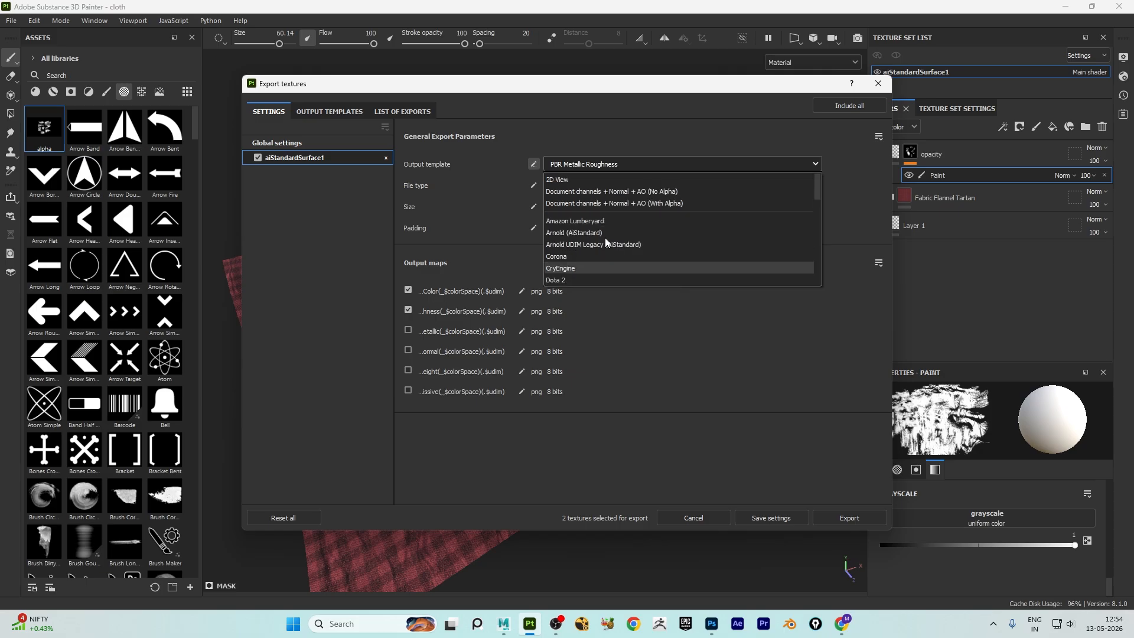
click(655, 203)
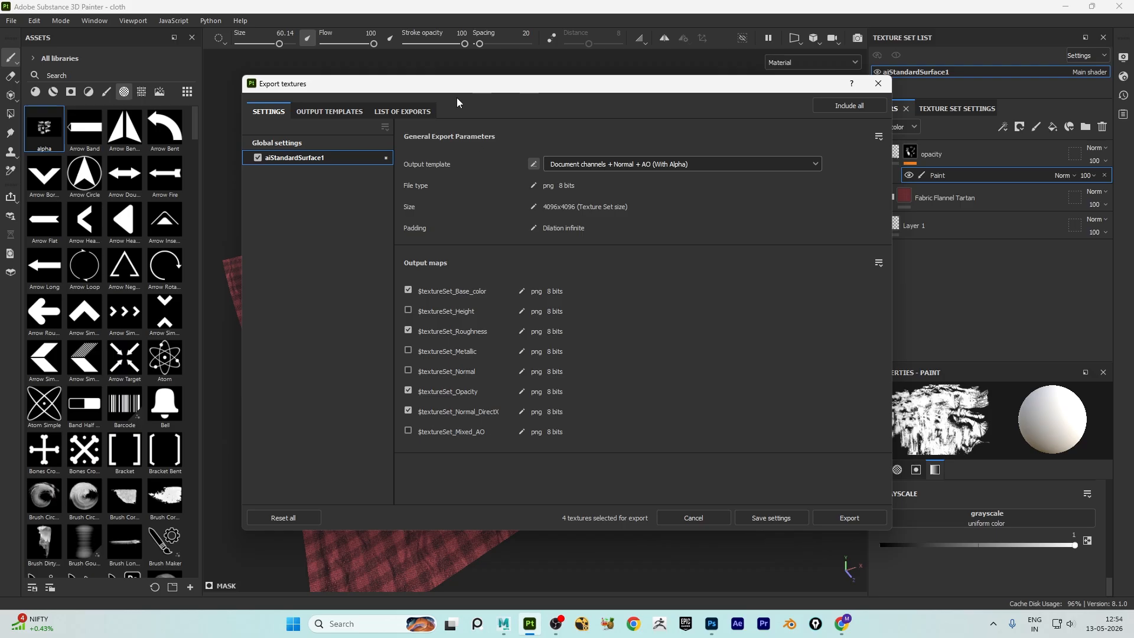
drag(442, 92, 676, 108)
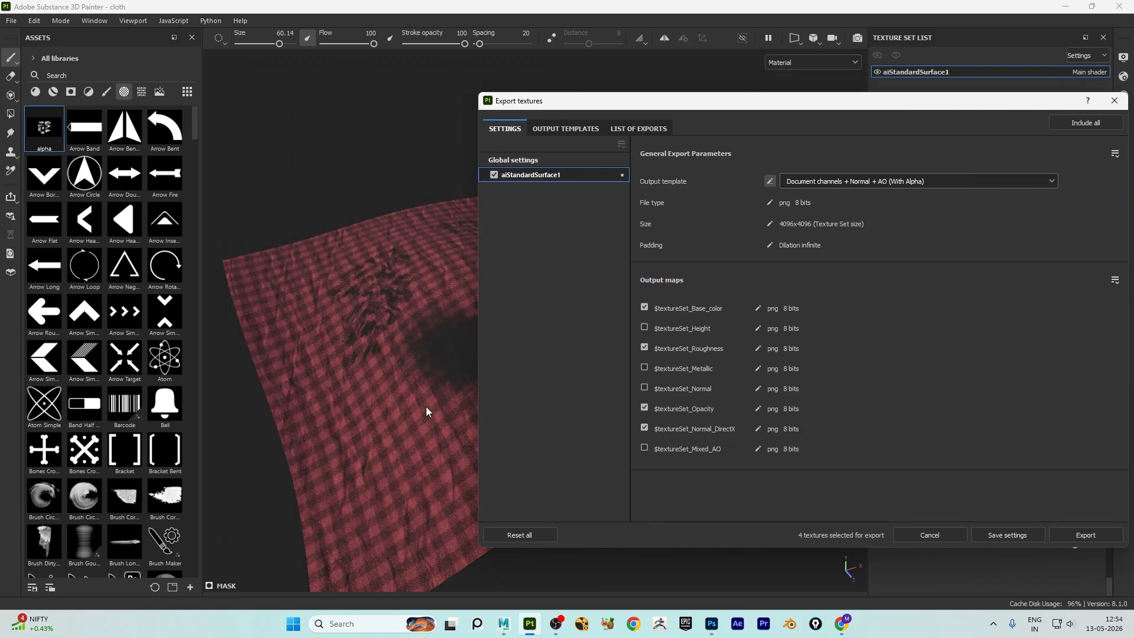
drag(878, 104, 612, 97)
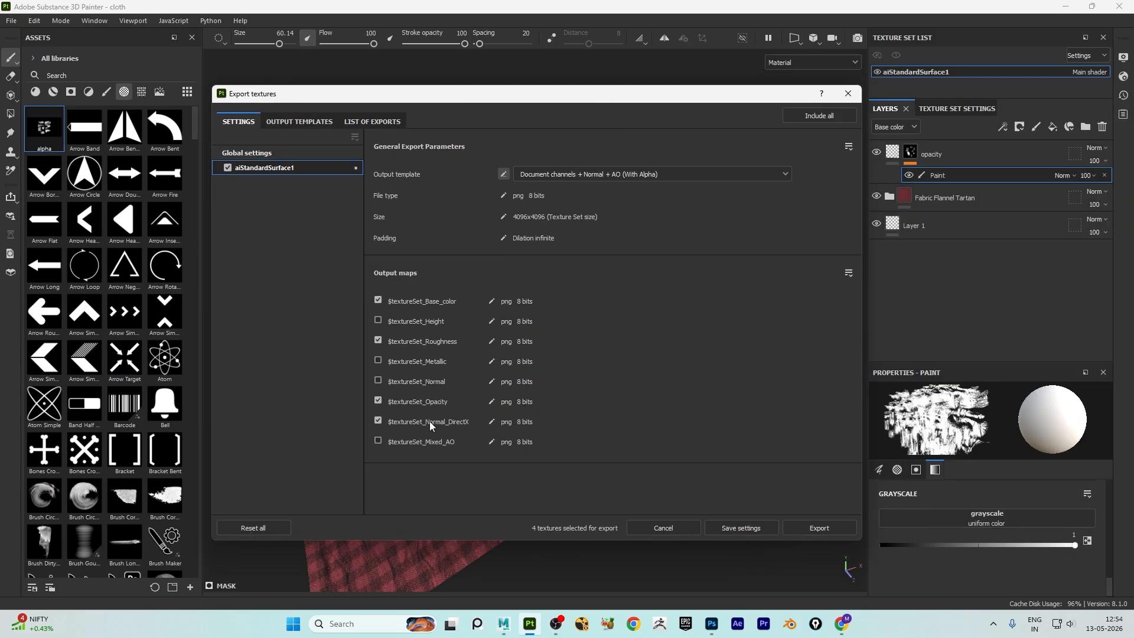
Step: Set the global output directory to the Desktop and export the selected texture maps
click(242, 152)
click(628, 171)
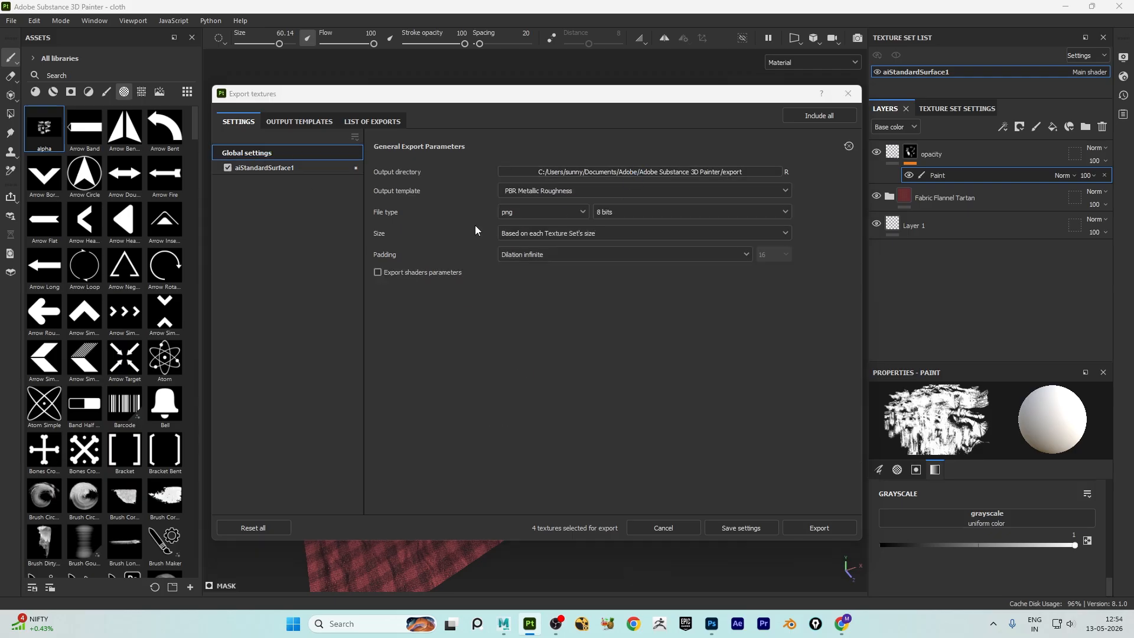
click(262, 219)
click(673, 399)
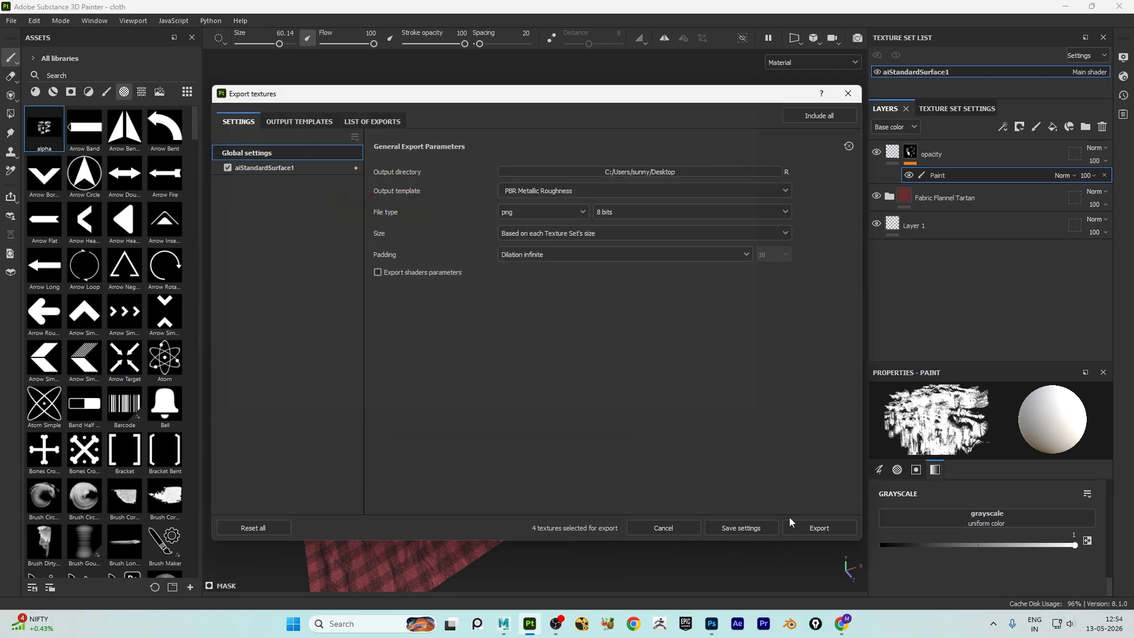
click(819, 527)
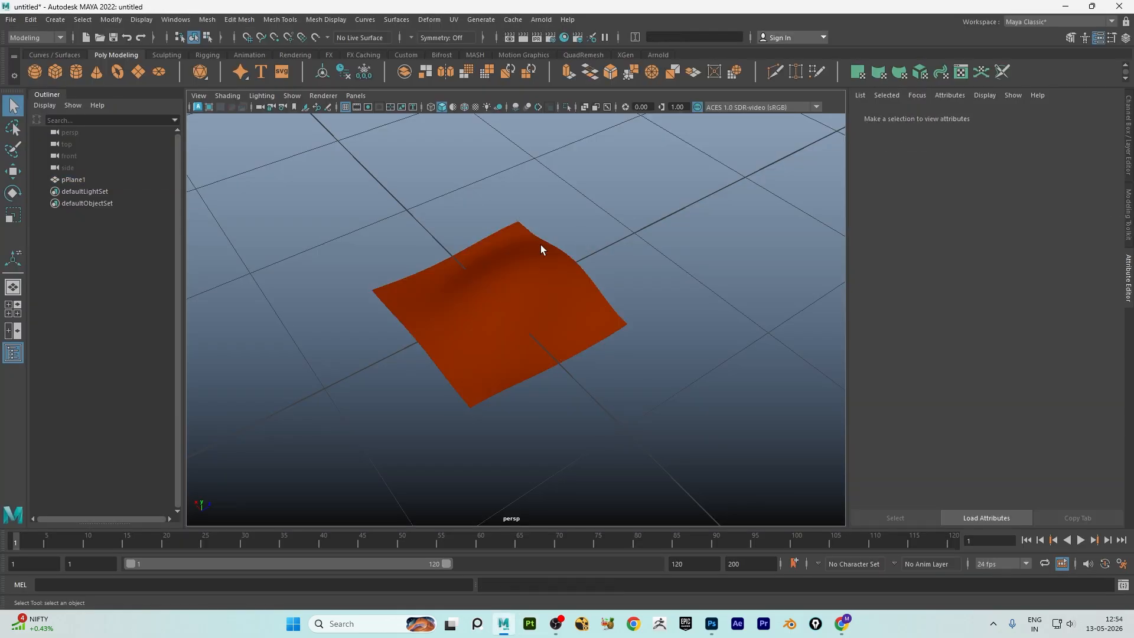
Step: In Maya, select the cloth plane and graph its aiStandardSurface1 material network in the Hypershade
click(541, 244)
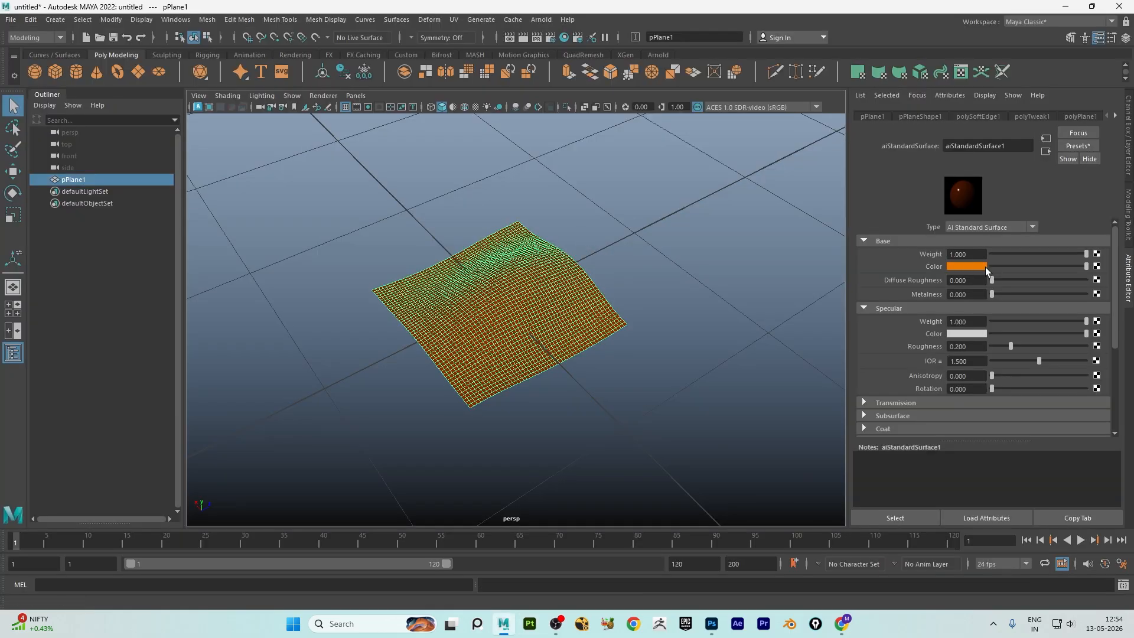
click(564, 37)
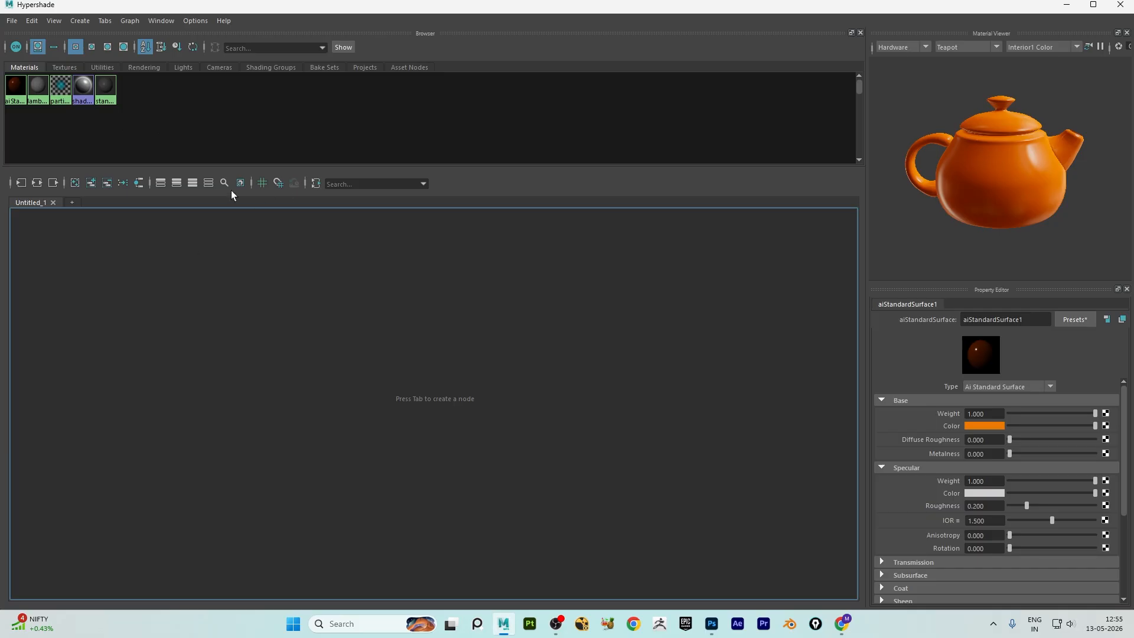
click(146, 181)
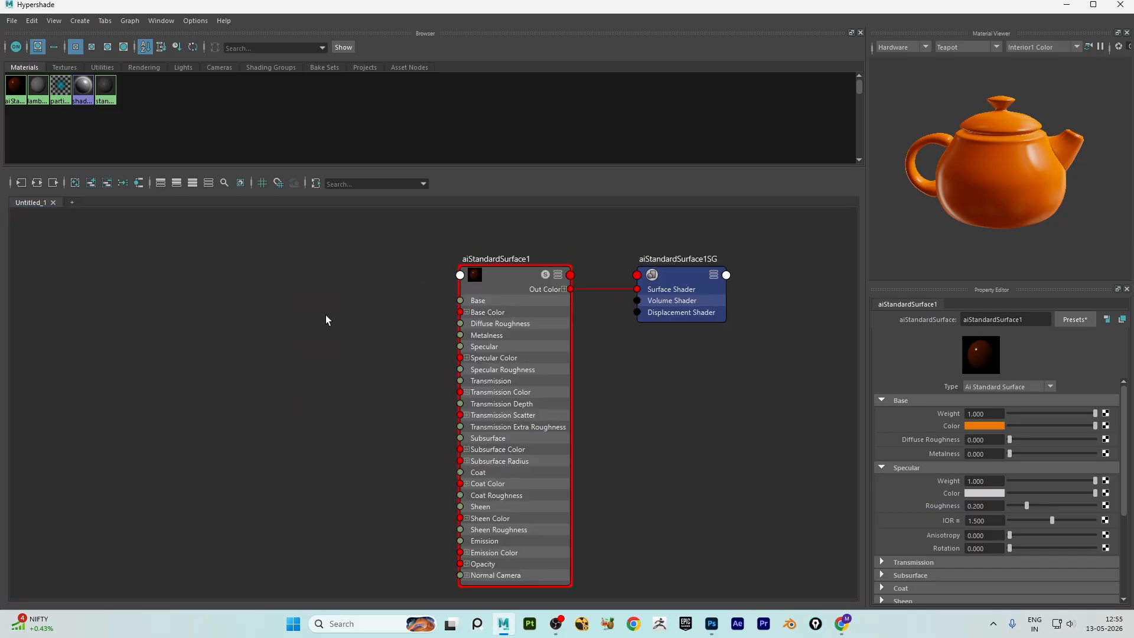
Step: Create a file texture node beside the aiStandardSurface1 material and delete its place2dTexture node
key(Tab)
text(file)
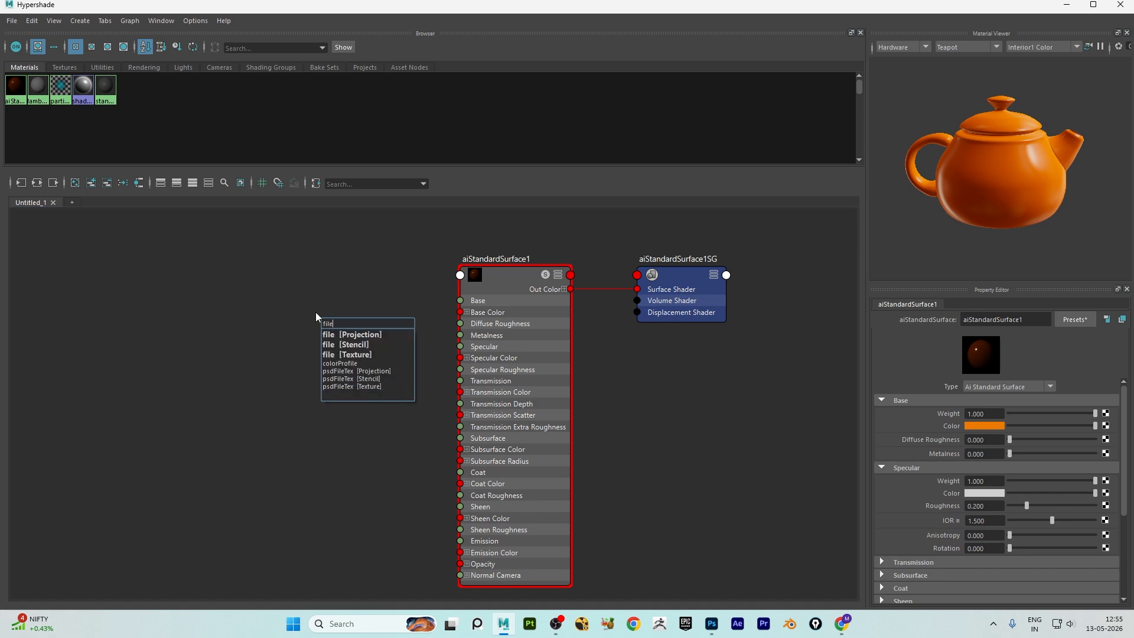
click(341, 354)
drag(343, 349, 224, 337)
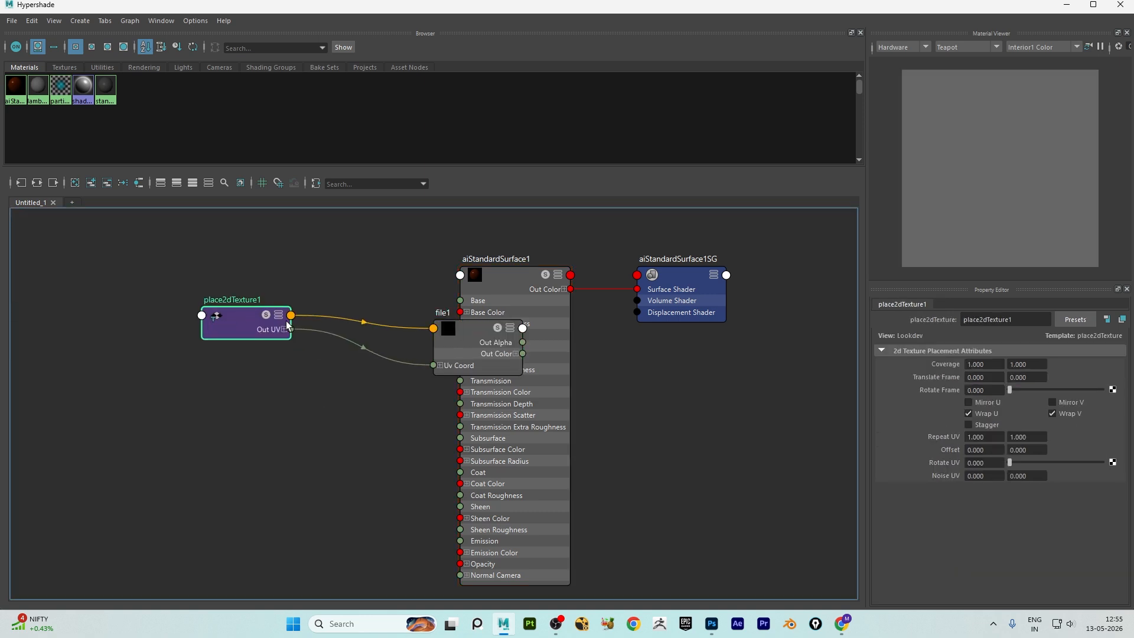
drag(482, 341, 343, 366)
drag(236, 327, 168, 327)
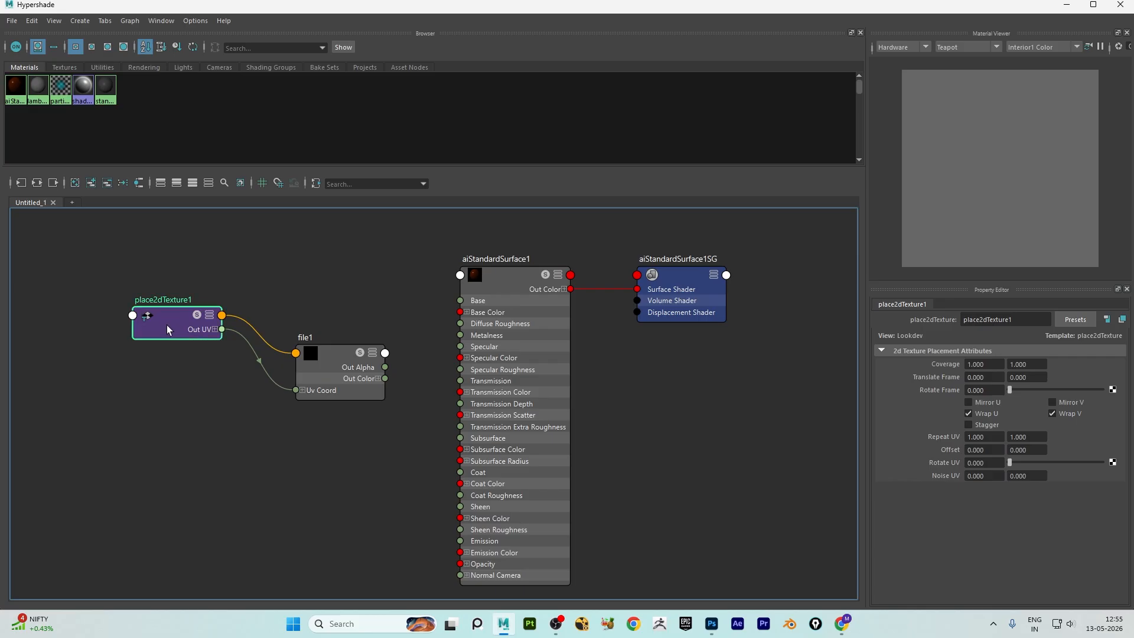
key(Delete)
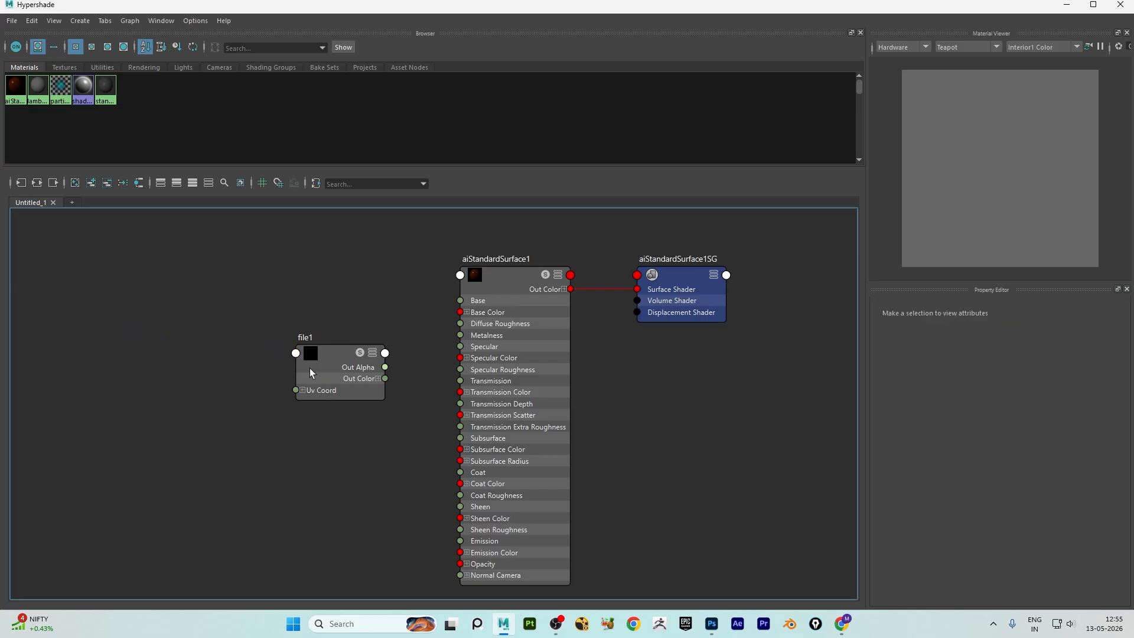
Step: Load aiStandardSurface1_Normal_DirectX.png from the Desktop into the file node and set its color space to Raw
drag(336, 373, 297, 335)
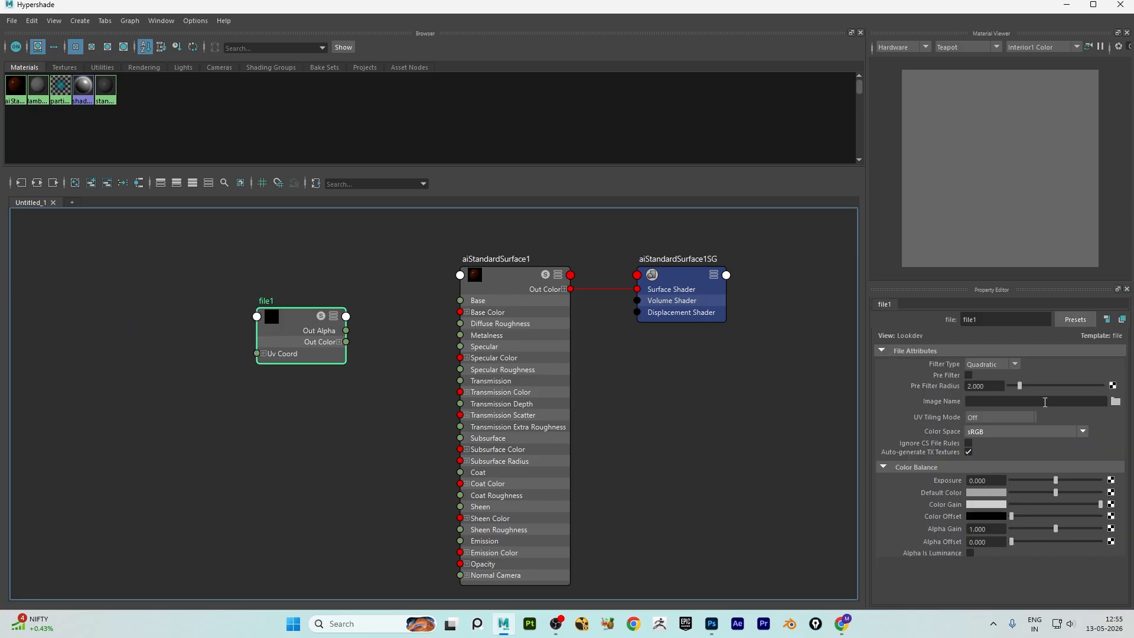
click(1116, 402)
click(151, 136)
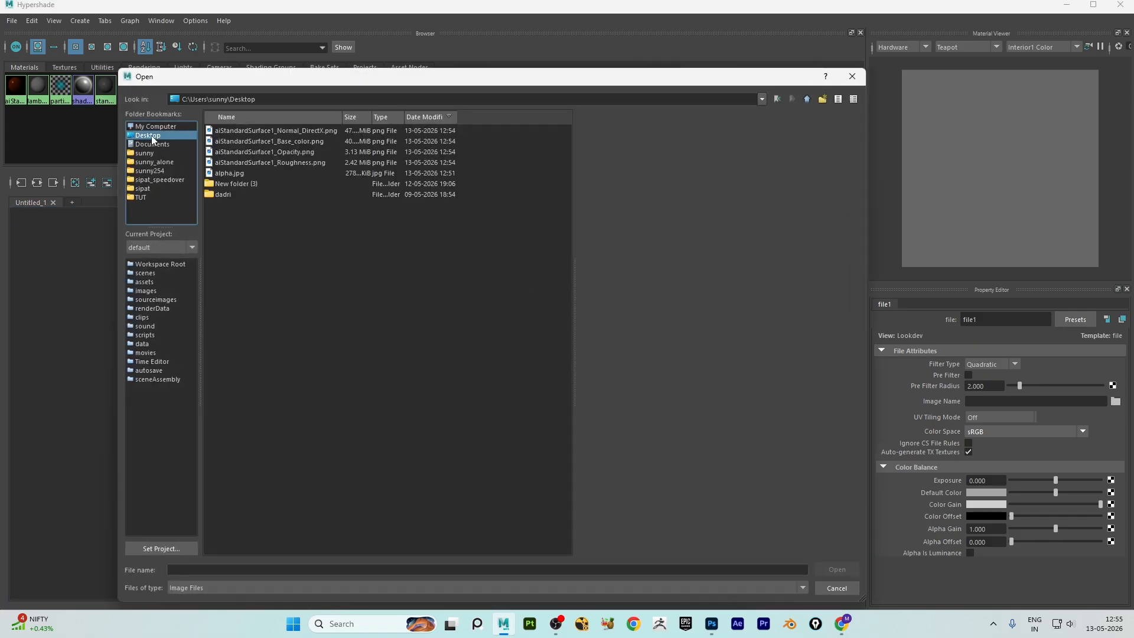
double_click(284, 132)
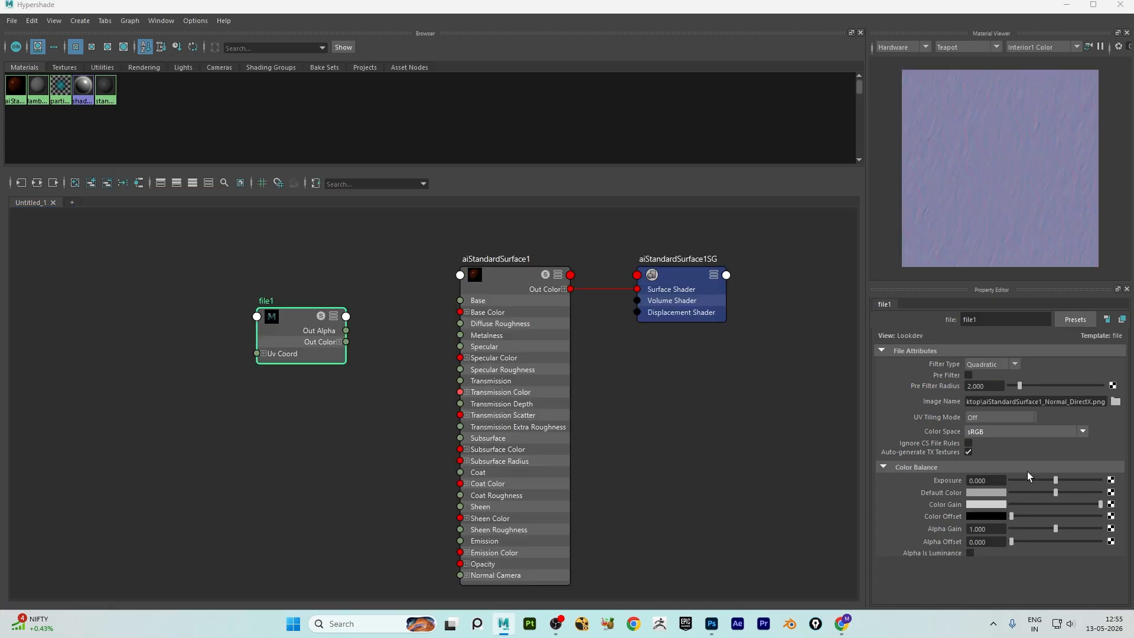
click(1013, 433)
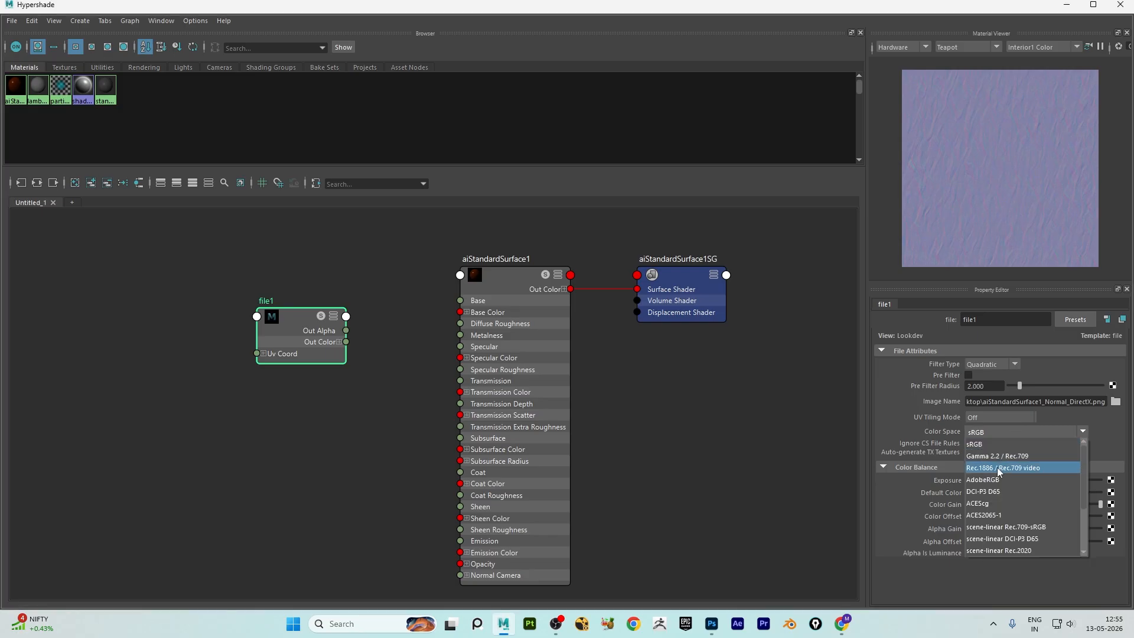
click(986, 531)
Step: Connect the normal map node's Out Color to the material's Normal Camera and place the node beside that input
scroll(324, 386, down, 3)
scroll(309, 372, up, 3)
alt+middle_drag(325, 364, 152, 349)
scroll(152, 349, down, 1)
drag(152, 349, 133, 451)
mouse_move(249, 507)
mouse_down()
mouse_move(234, 499)
mouse_move(264, 519)
mouse_up()
drag(120, 441, 147, 496)
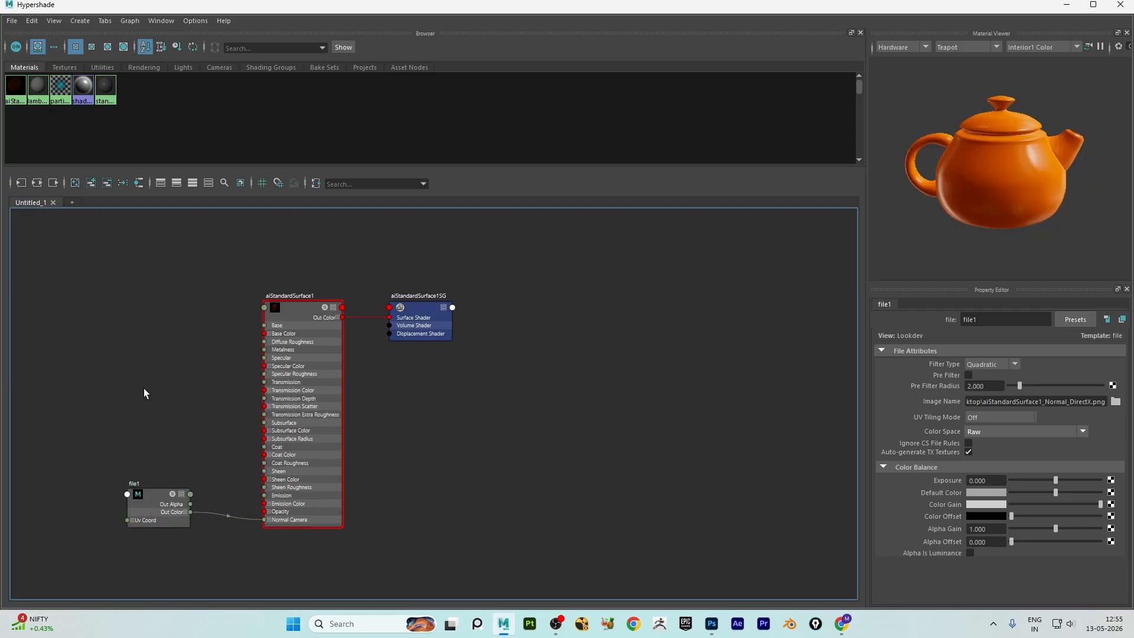
Step: Duplicate the normal map file node, load aiStandardSurface1_Base_color.png into the copy and set its color space to sRGB
alt+middle_drag(144, 389, 273, 392)
click(219, 409)
drag(682, 413, 221, 378)
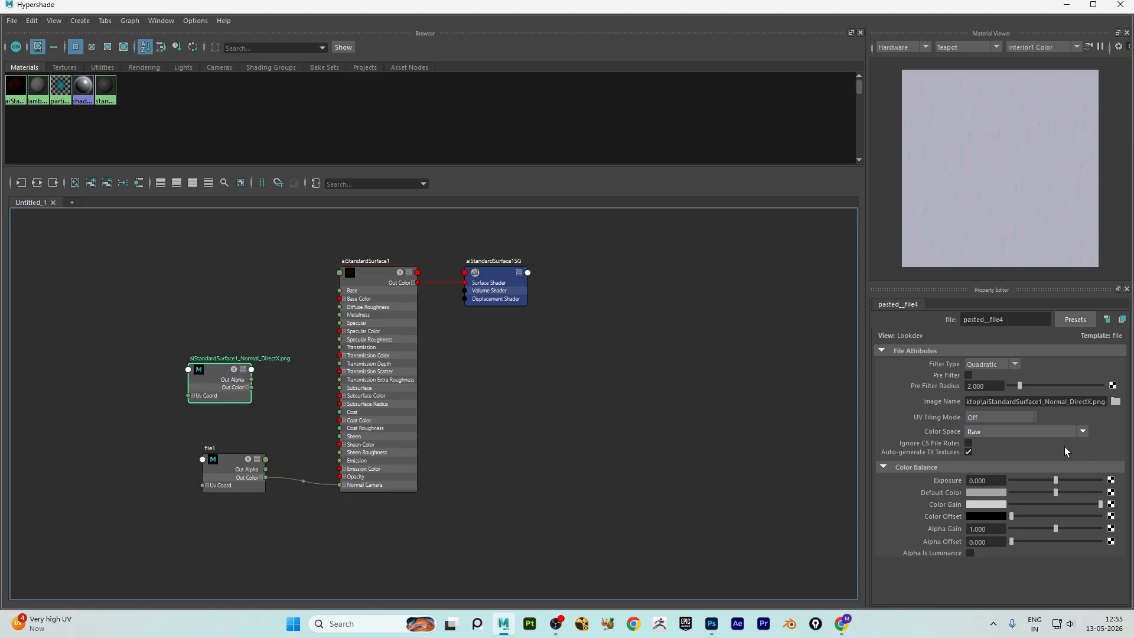
click(1115, 401)
click(297, 142)
click(834, 569)
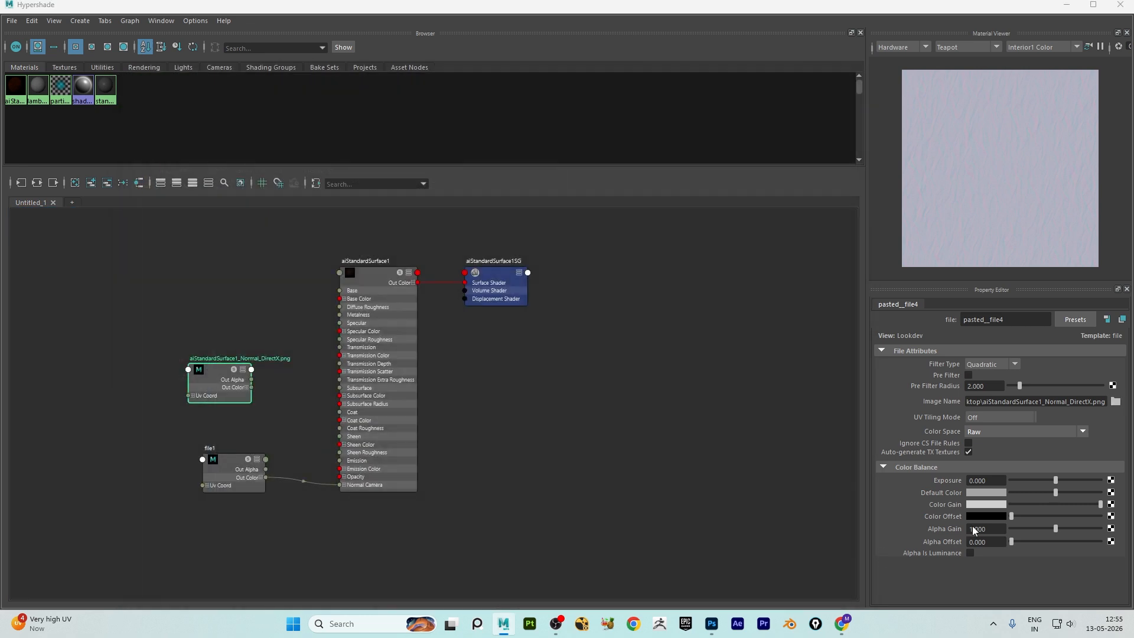
click(991, 427)
click(990, 439)
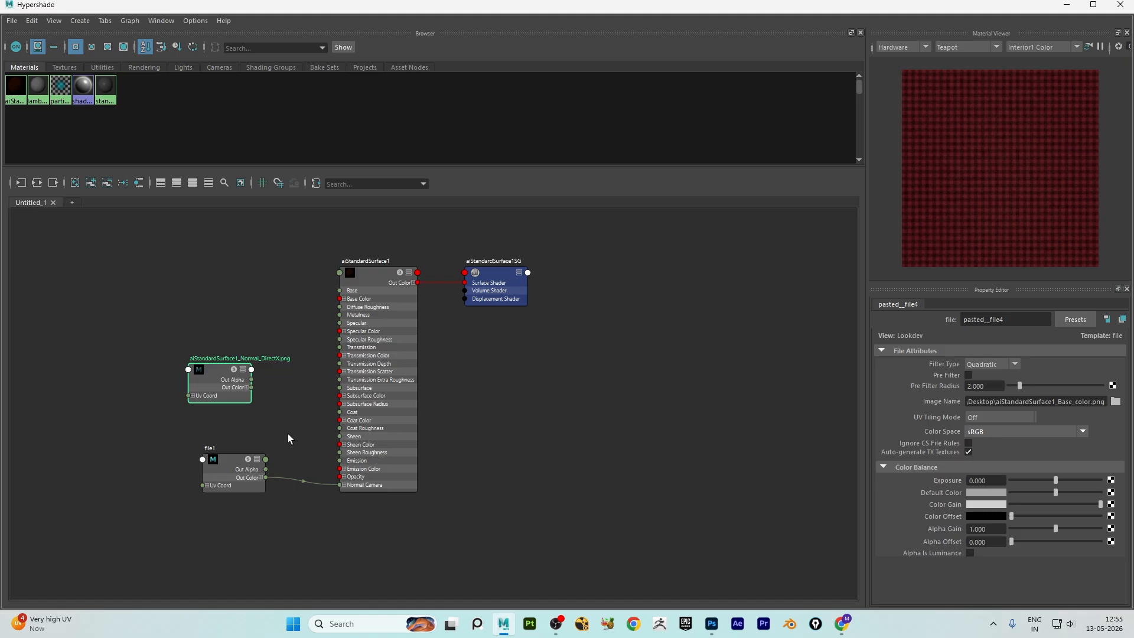
Step: Paste another file node copy above the base color node, load aiStandardSurface1_Opacity.png and set its color space to Raw
key(ctrl+v)
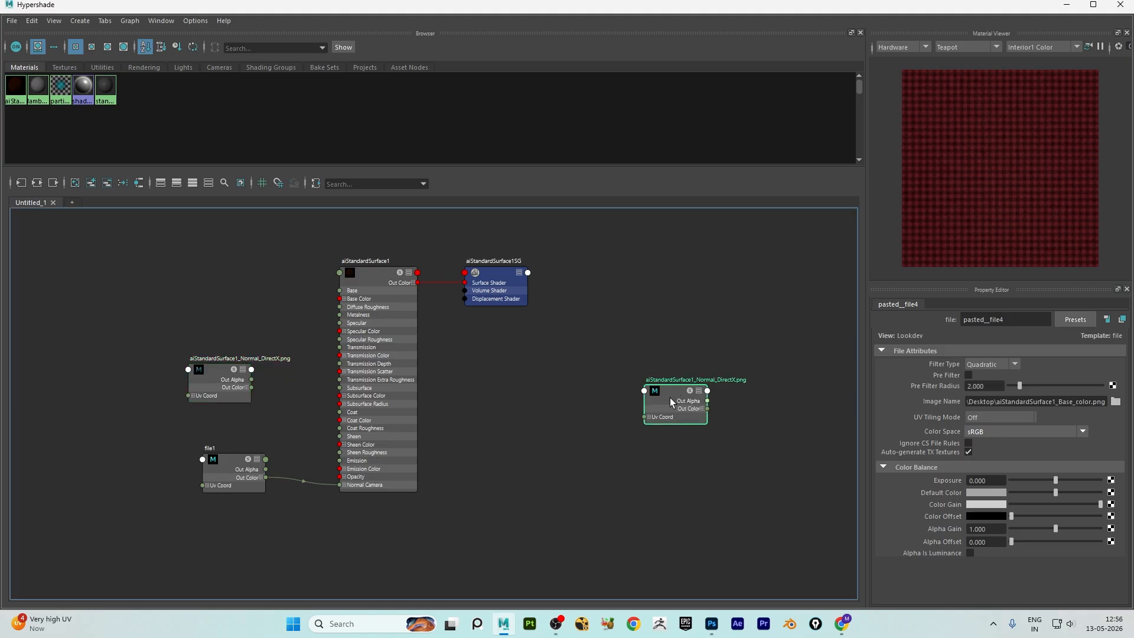
drag(676, 397, 239, 285)
click(1116, 401)
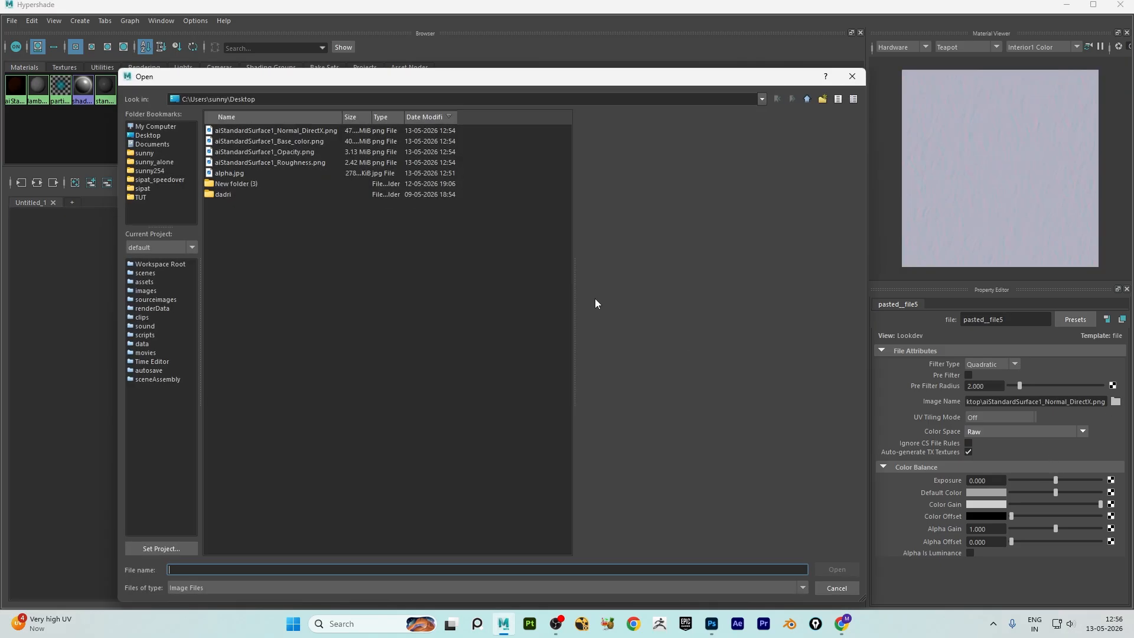
click(306, 153)
click(845, 569)
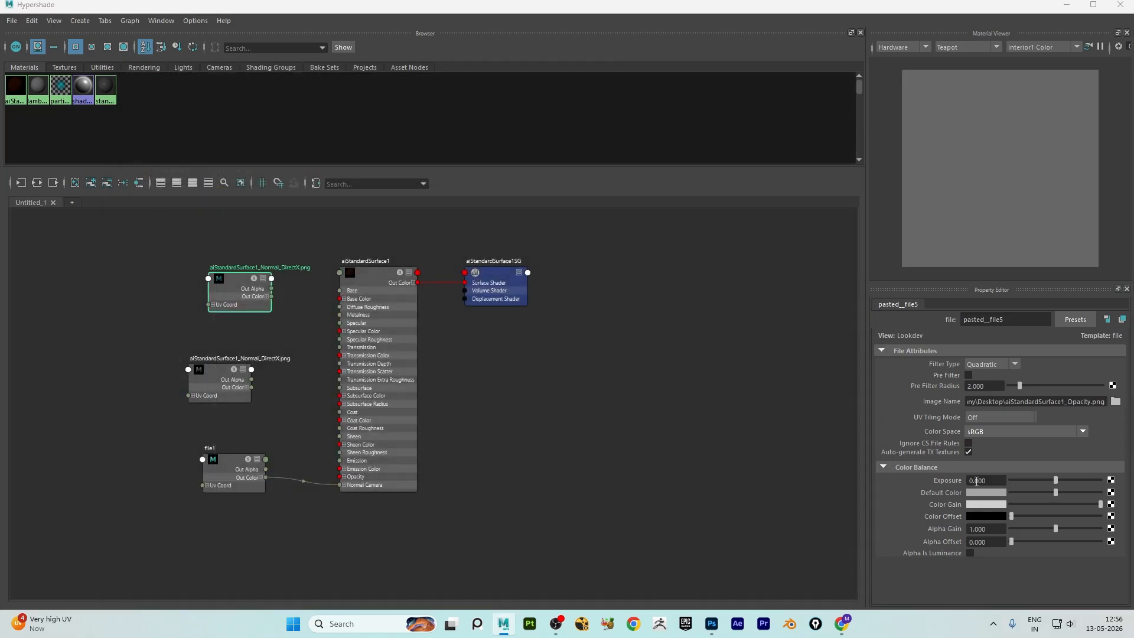
click(987, 426)
click(1037, 429)
click(1037, 429)
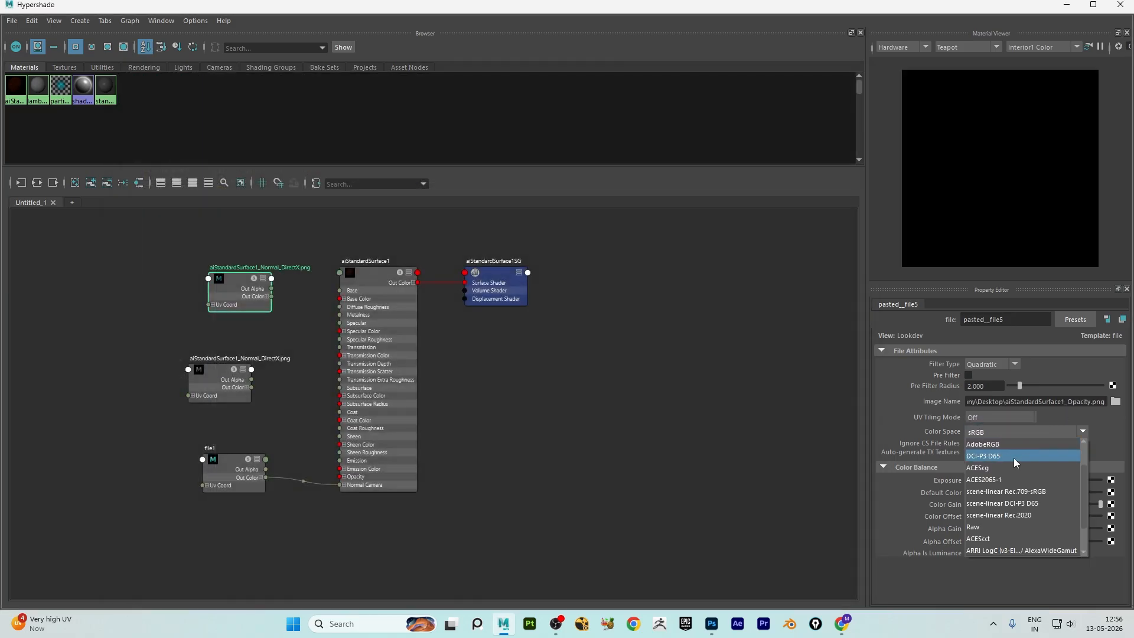
click(983, 530)
Step: Paste a further file node copy, load aiStandardSurface1_Roughness.png into it and set its color space to Raw
click(586, 413)
key(ctrl+v)
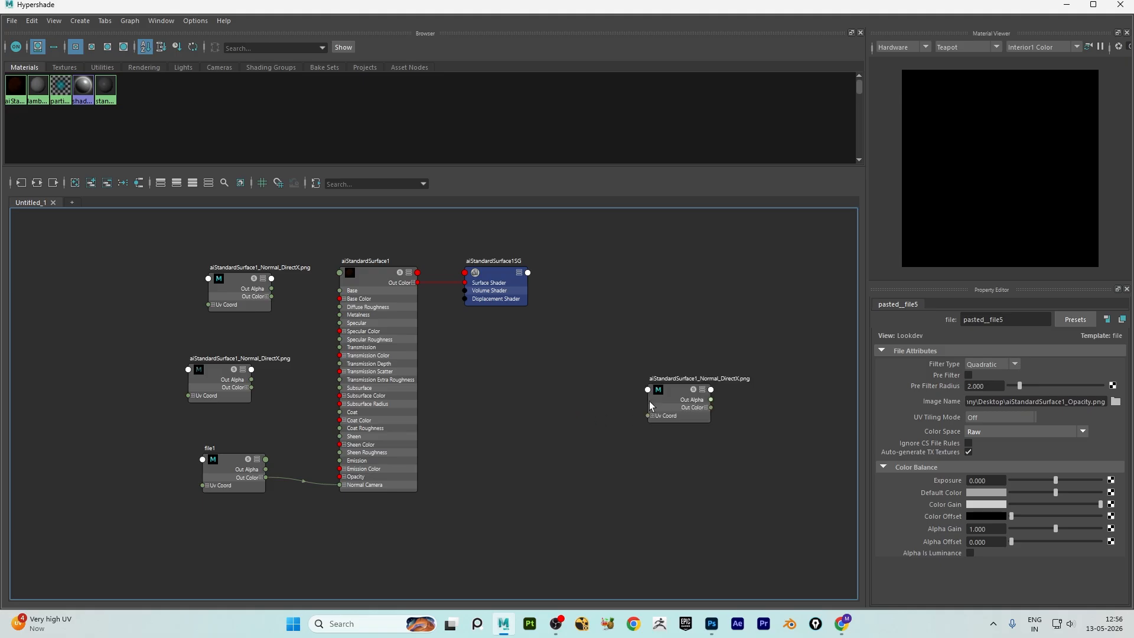
click(1116, 401)
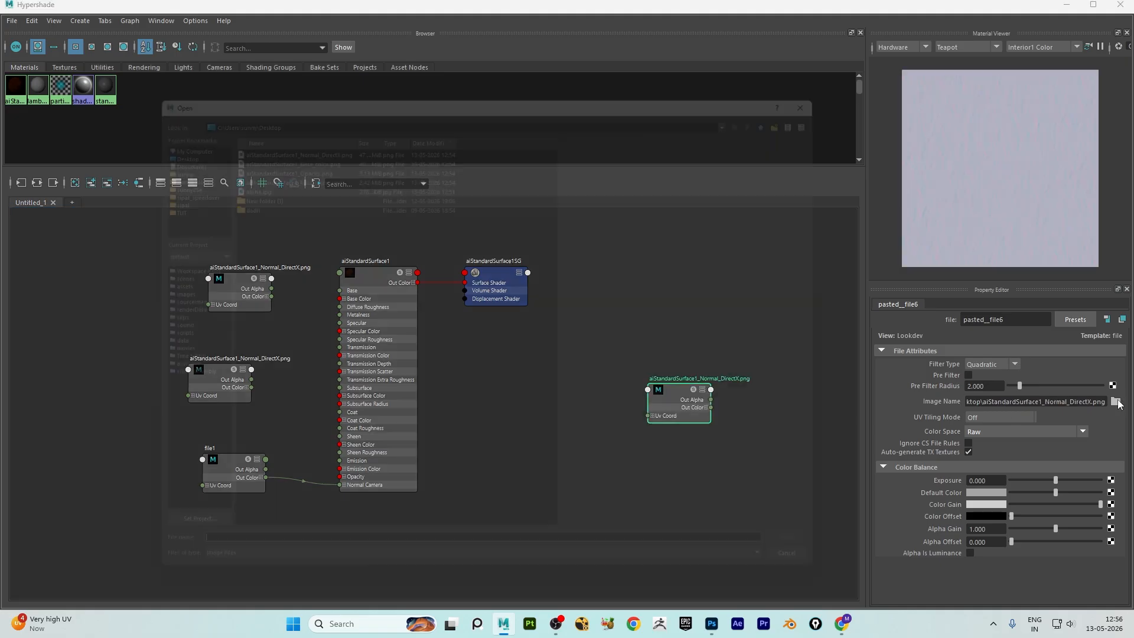
click(292, 163)
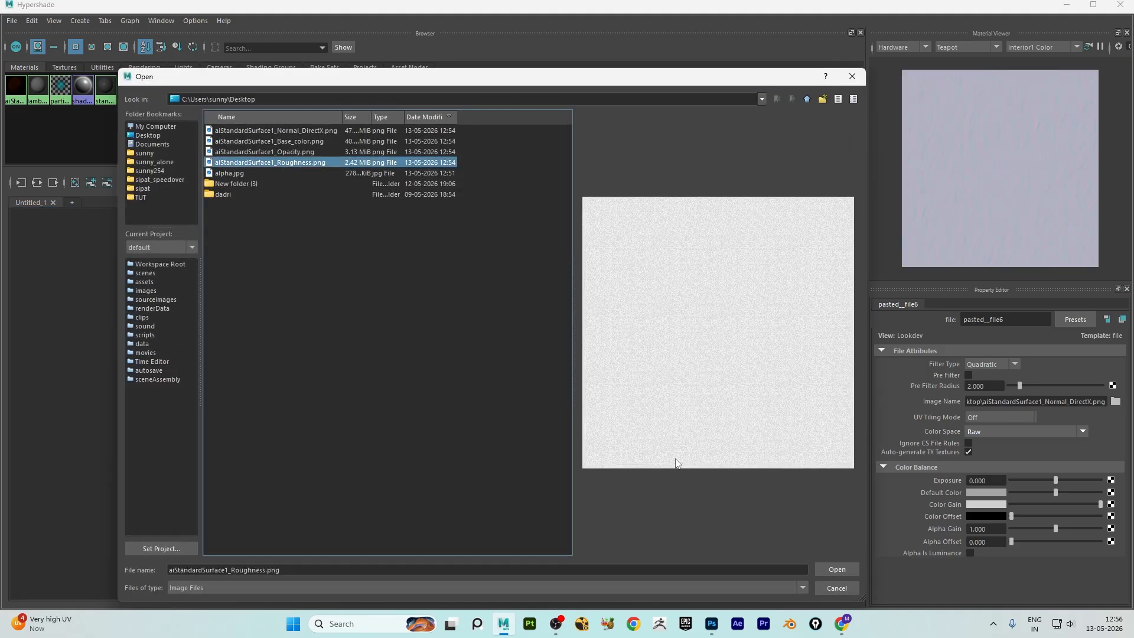
click(828, 565)
click(978, 432)
click(994, 492)
Step: Connect the roughness map's Out Color R to Specular Roughness and the base color map's Out Color to Base Color
drag(703, 402, 349, 341)
click(100, 304)
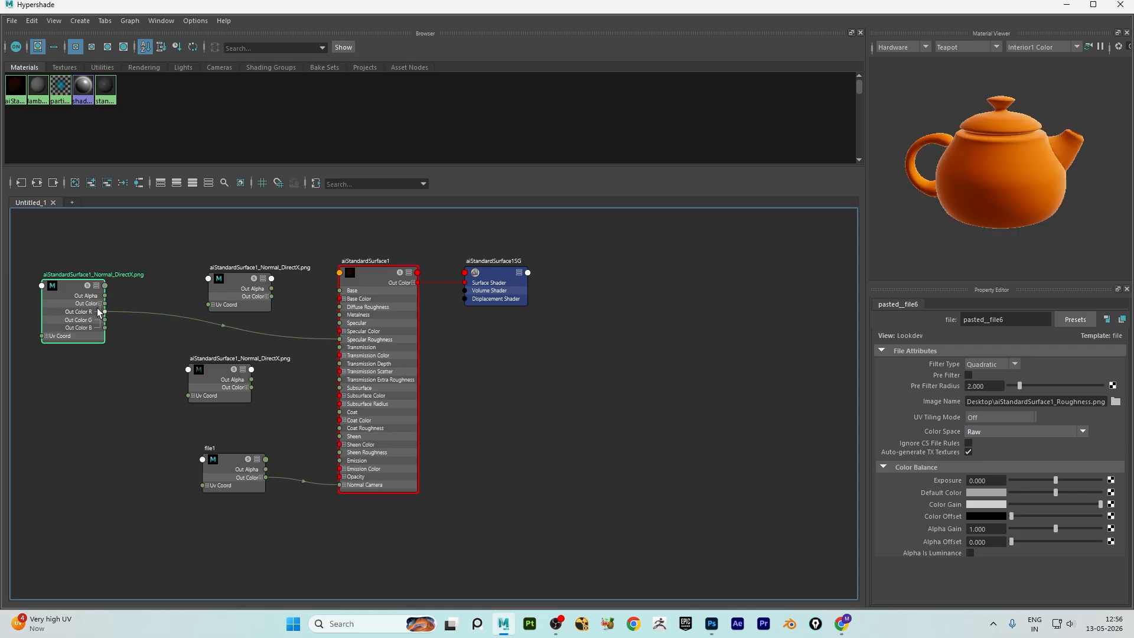
scroll(98, 313, up, 4)
scroll(165, 334, down, 3)
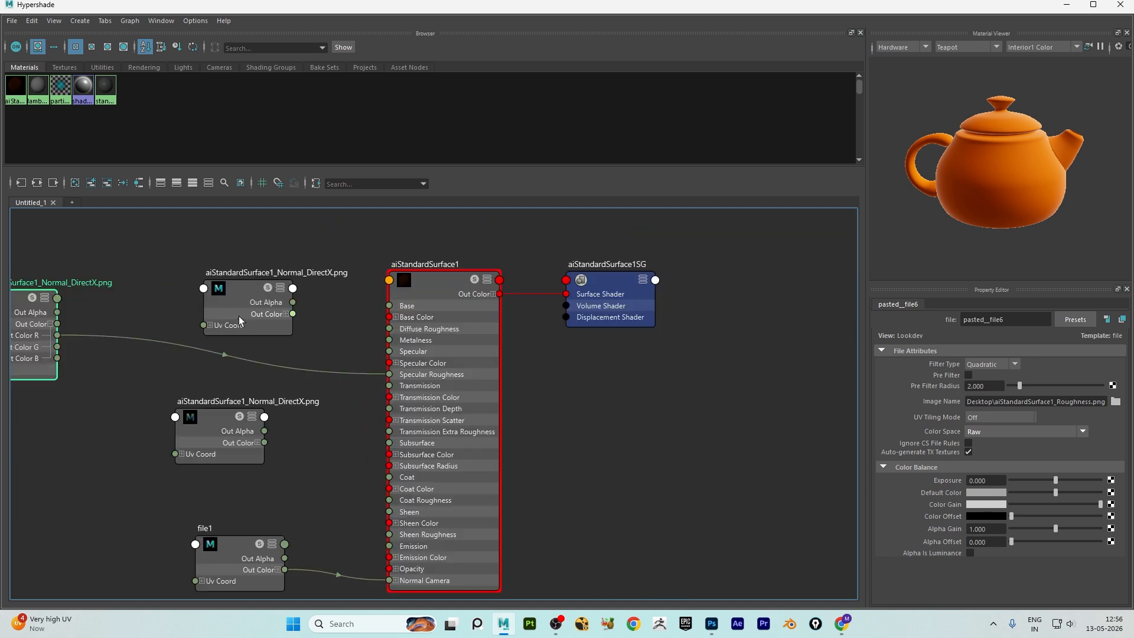
drag(204, 430, 204, 437)
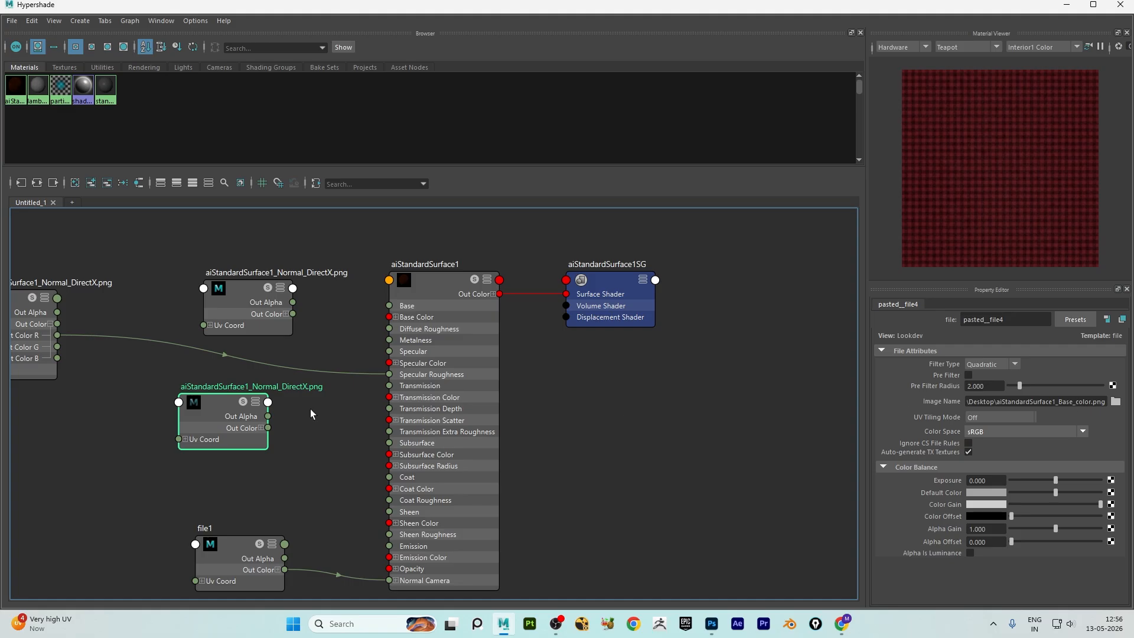
drag(383, 320, 389, 319)
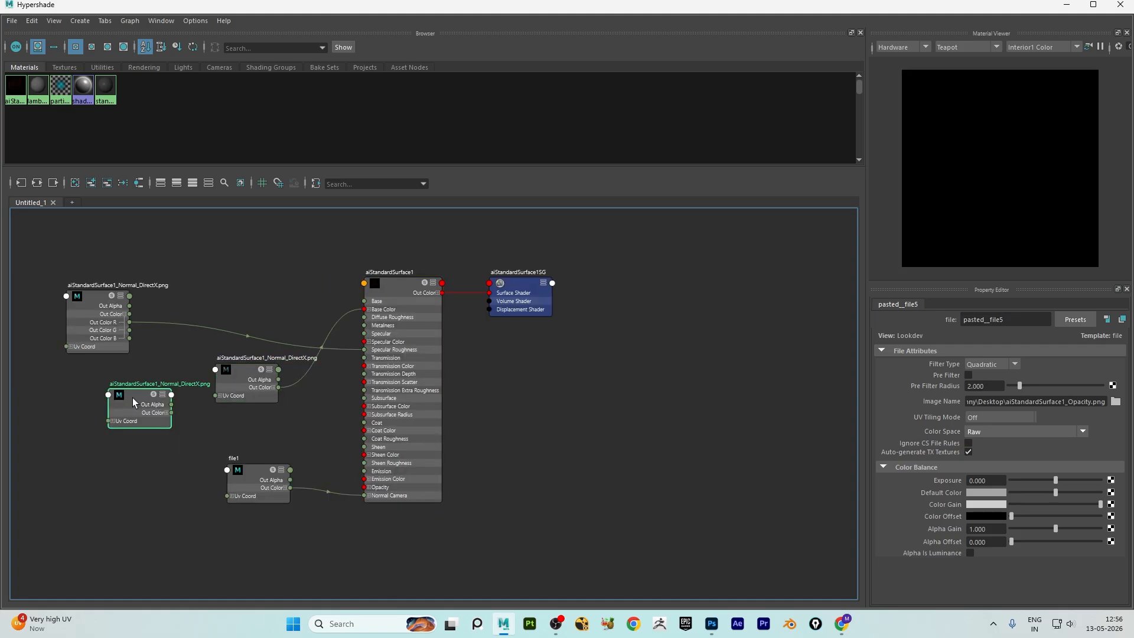
Step: Connect the opacity map's Out Color to the material's Opacity and move the normal map file node lower in the graph
scroll(225, 424, up, 2)
drag(148, 407, 423, 515)
drag(237, 482, 214, 515)
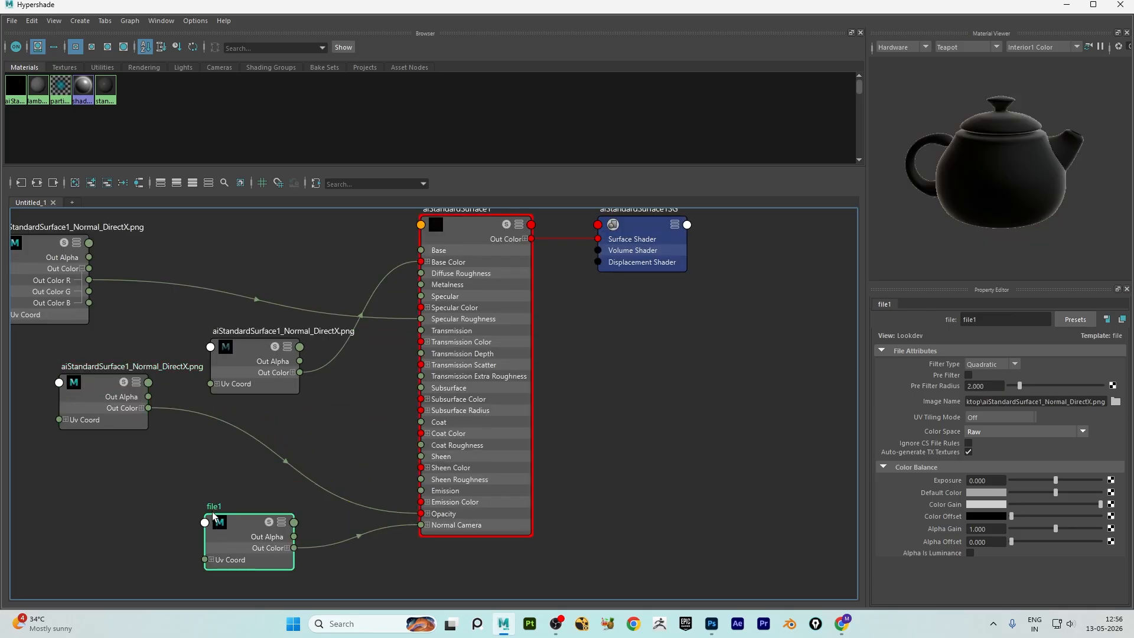
scroll(348, 458, down, 4)
scroll(327, 471, up, 2)
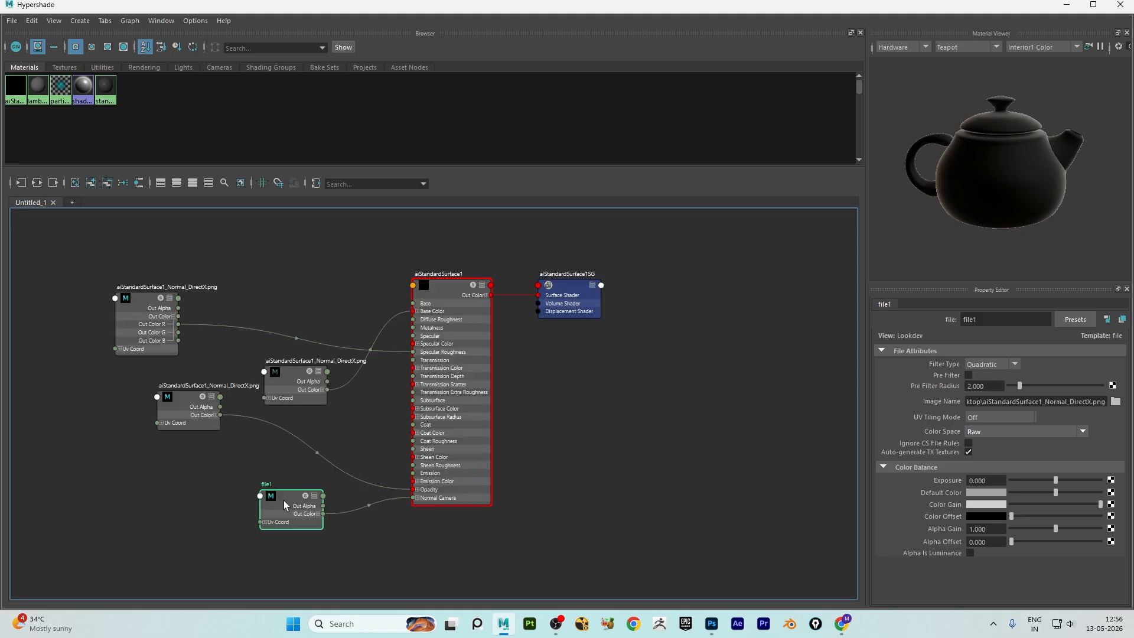
Step: Move the normal map file node away from the material and add an aiNormalMap node to the graph
scroll(290, 498, up, 2)
alt+middle_drag(301, 487, 381, 427)
scroll(384, 424, down, 2)
drag(360, 449, 291, 463)
click(442, 464)
key(Tab)
text(aino)
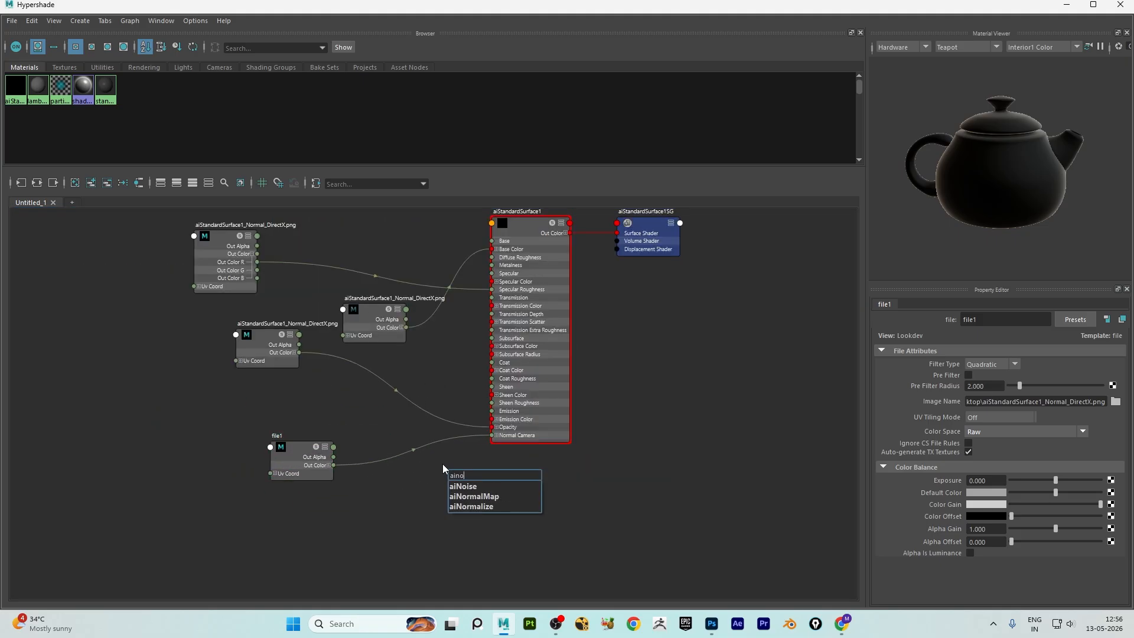
click(472, 497)
Step: Connect the normal map file's Out Color to aiNormalMap's Input and its Out Value to the material's Normal Camera
drag(470, 495, 372, 454)
scroll(372, 465, up, 3)
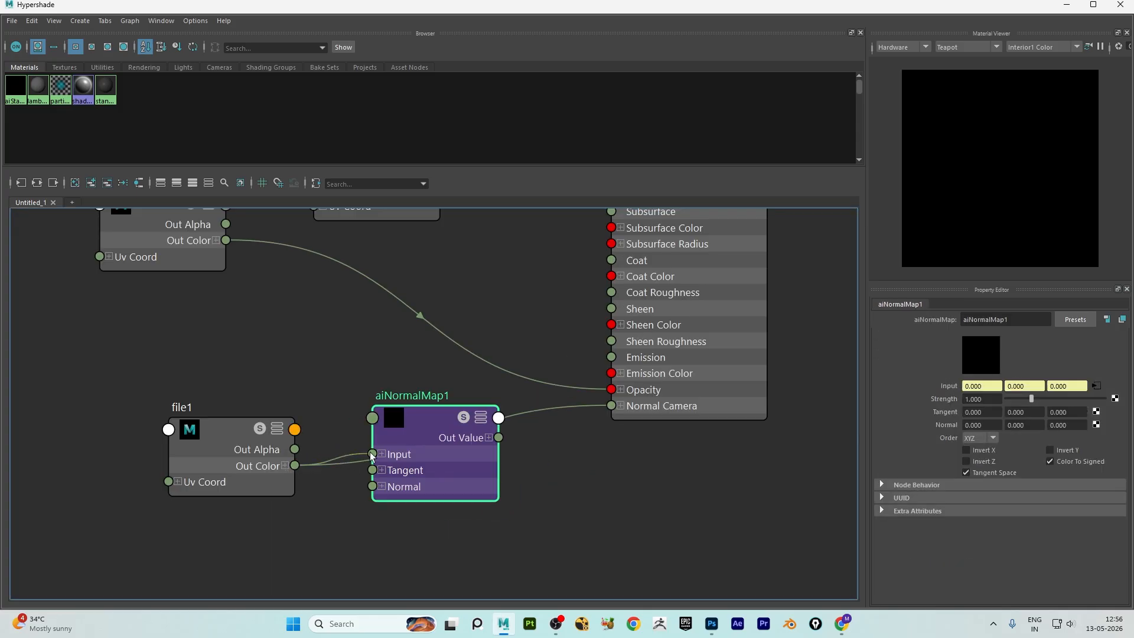
drag(562, 416, 611, 406)
scroll(612, 405, down, 5)
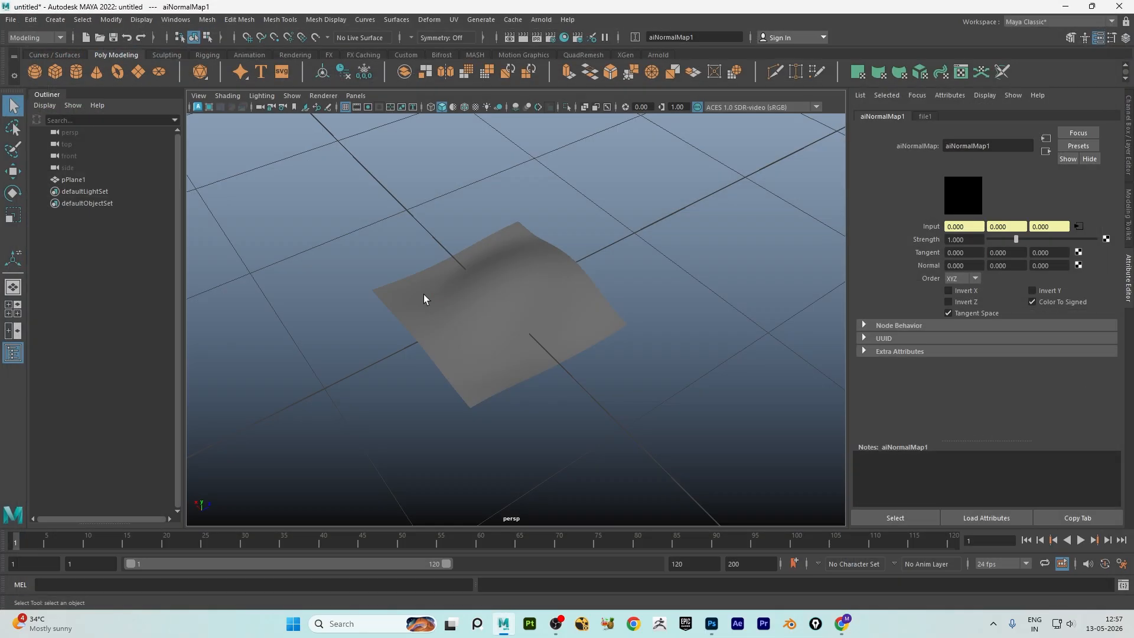
Step: Switch the perspective view to textured display and create an Arnold skydome light
mouse_move(423, 295)
alt+mouse_down()
mouse_move(521, 286)
mouse_move(505, 297)
mouse_move(417, 271)
mouse_move(547, 291)
mouse_move(486, 319)
mouse_move(486, 286)
mouse_move(461, 279)
mouse_move(518, 237)
alt+mouse_up()
key(6)
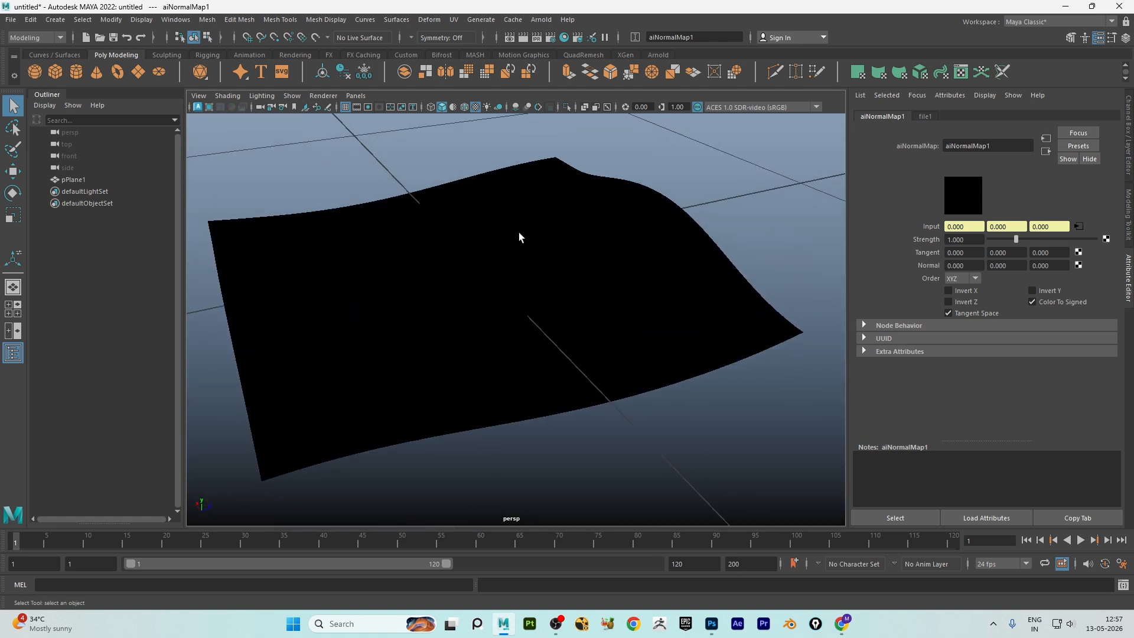
click(453, 258)
click(541, 19)
mouse_move(582, 77)
click(710, 115)
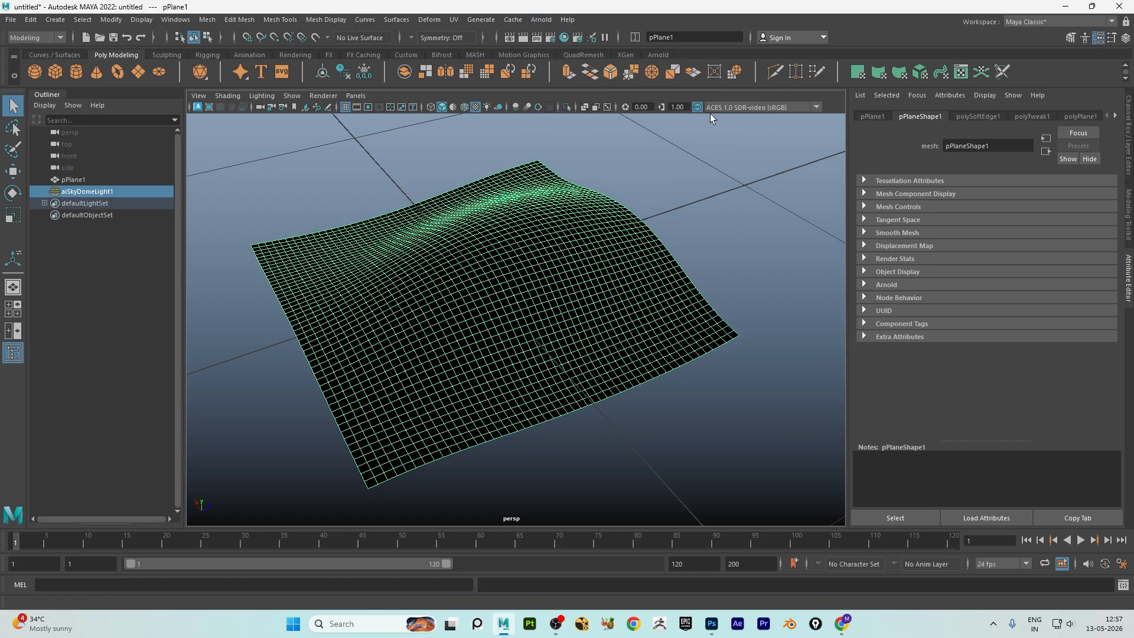
Step: Map a File texture to the skydome light's Color and load the interior environment image into it
click(1098, 240)
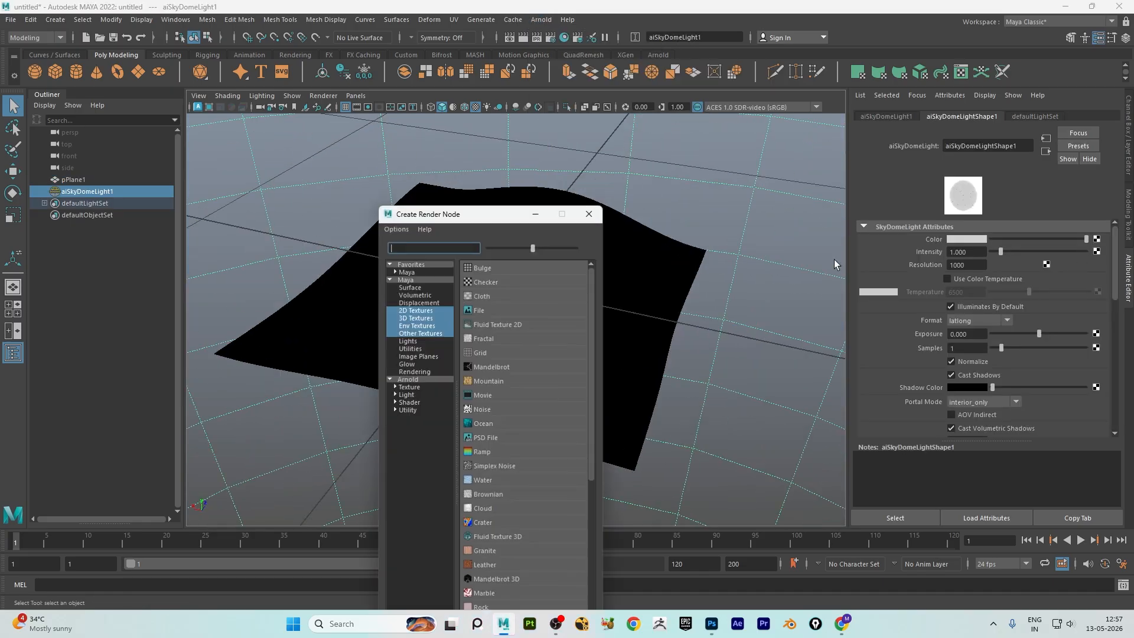
click(491, 311)
click(1099, 278)
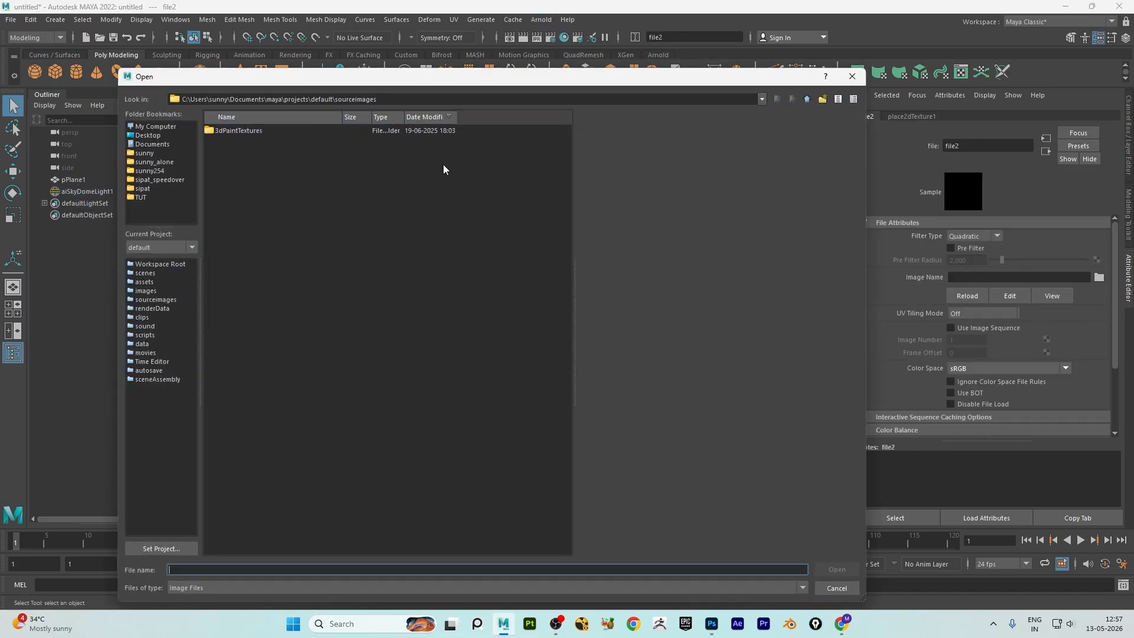
double_click(239, 126)
click(824, 224)
Step: Set the skydome light's Camera visibility to 0 and show the resolution gate in the perspective view
scroll(1064, 404, down, 3)
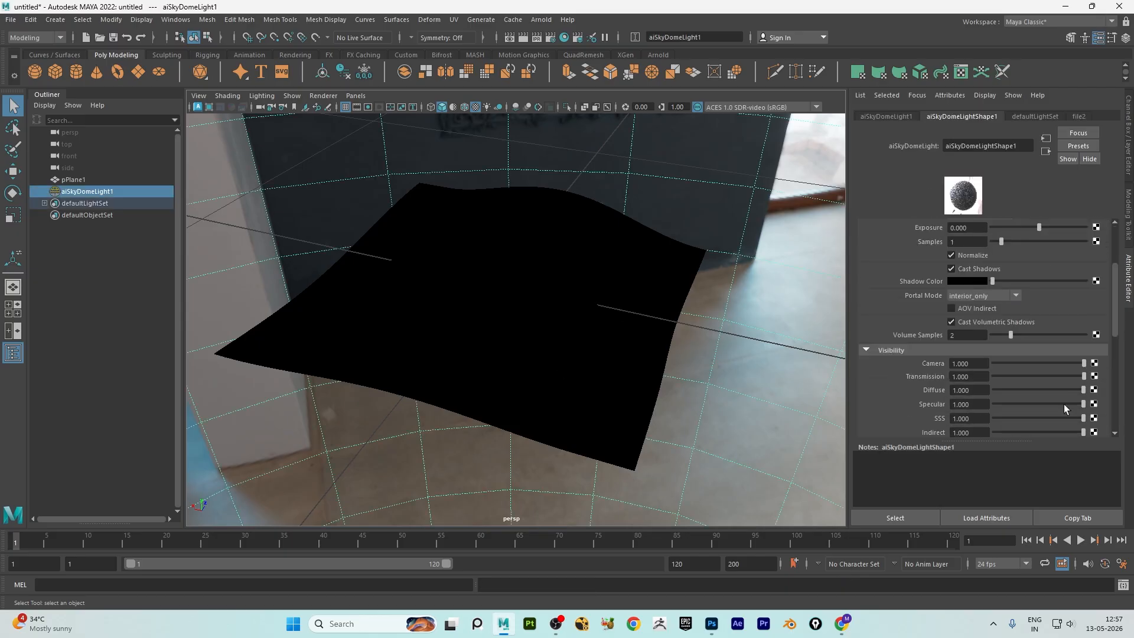
drag(1048, 365, 988, 363)
alt+drag(461, 336, 505, 285)
alt+right_drag(504, 285, 593, 290)
click(368, 106)
alt+middle_drag(594, 290, 626, 271)
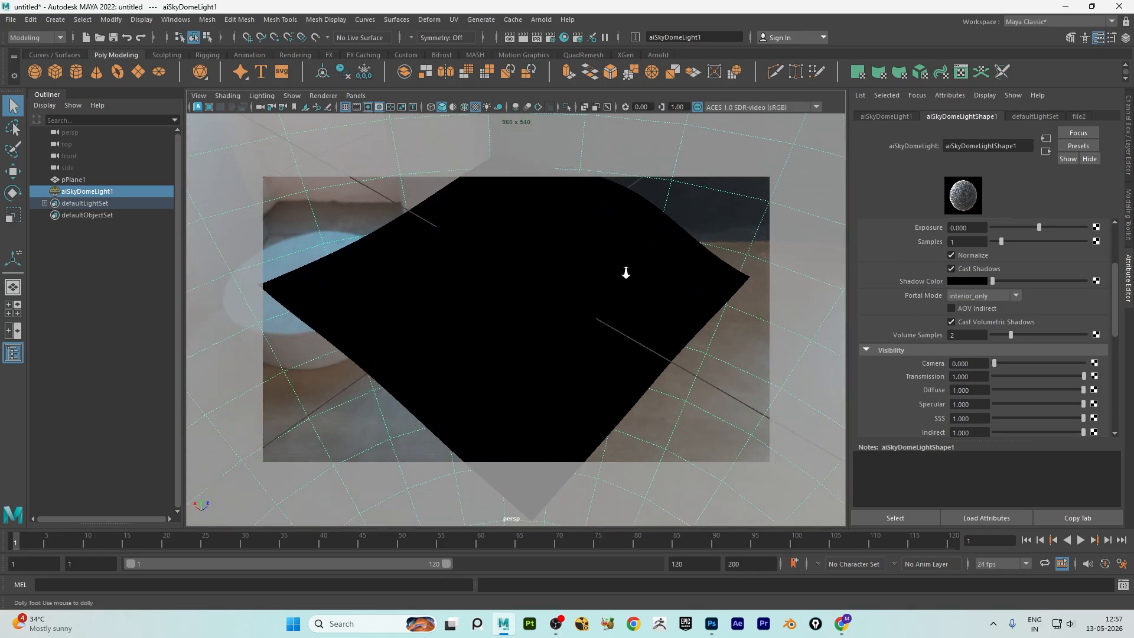
alt+right_drag(626, 271, 585, 240)
click(552, 38)
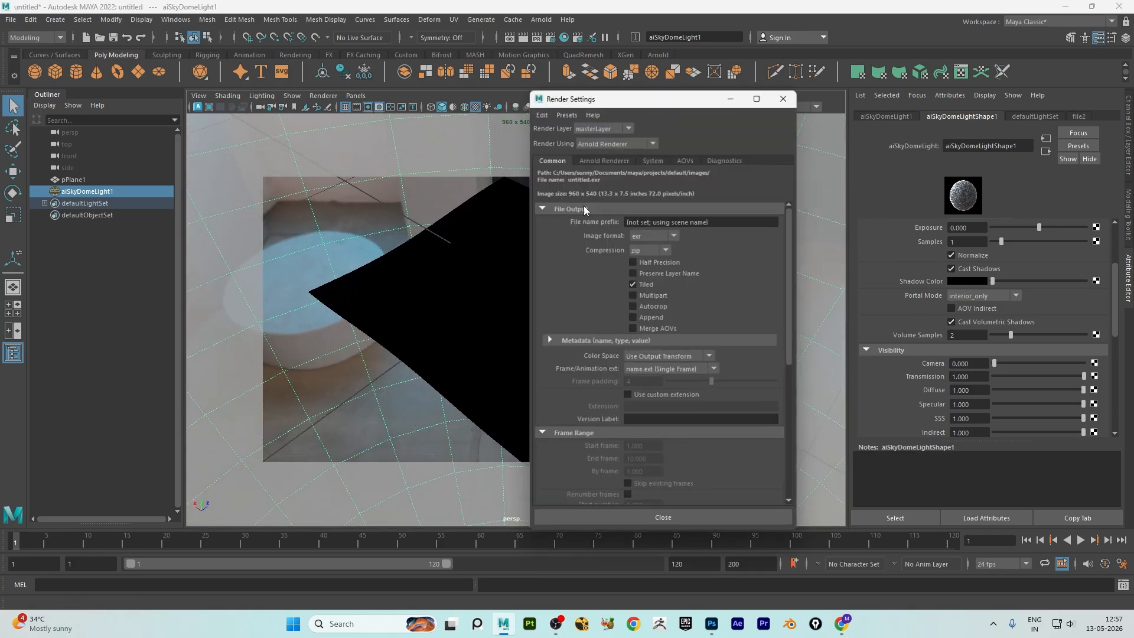
scroll(641, 286, down, 10)
key(Tab)
click(787, 96)
Step: Frame the whole cloth inside the resolution gate at an angle from above
alt+drag(576, 324, 562, 282)
alt+middle_drag(562, 283, 560, 292)
alt+right_drag(560, 292, 569, 294)
alt+middle_drag(569, 294, 583, 289)
alt+drag(582, 280, 582, 285)
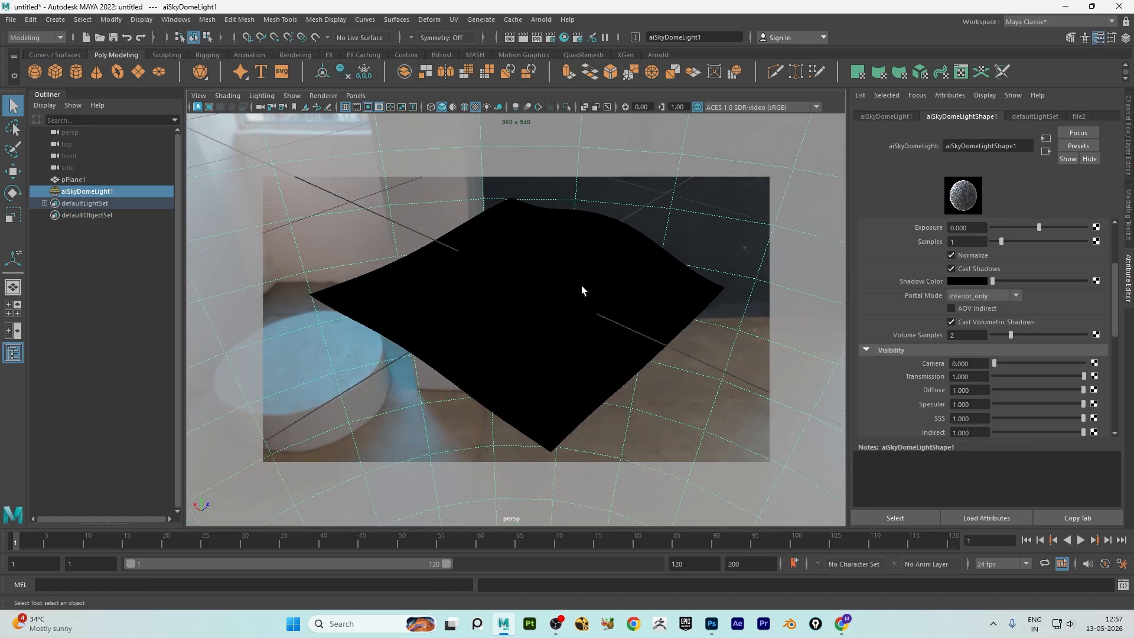
Step: Turn off Auto-convert Textures to TX in the Arnold render settings and open the Arnold RenderView
click(554, 40)
click(606, 157)
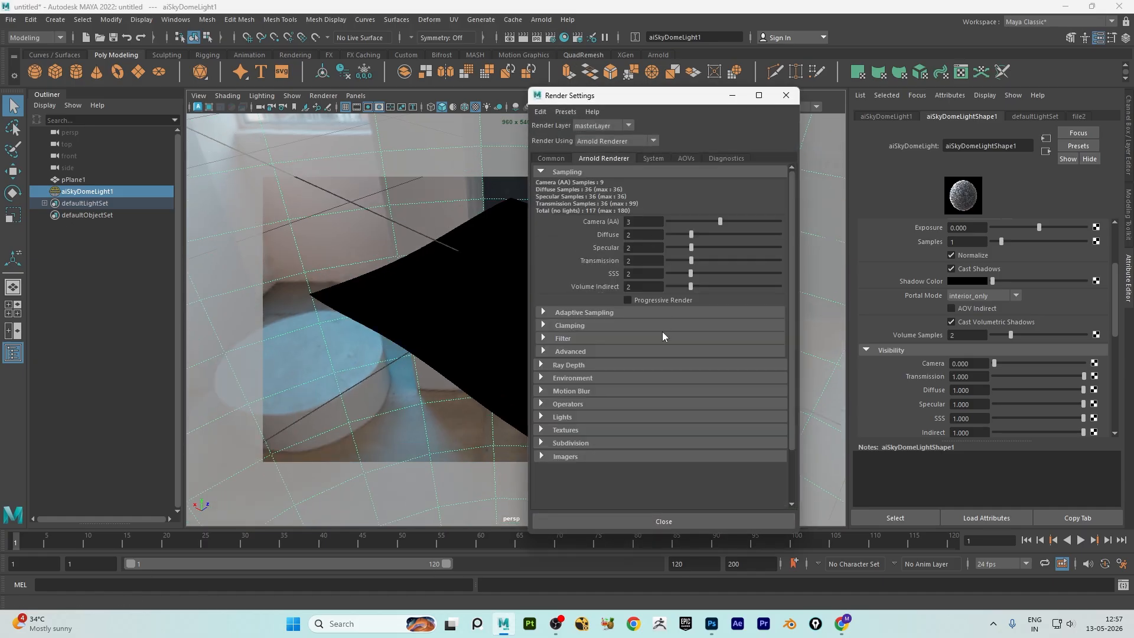
scroll(662, 331, down, 3)
click(566, 368)
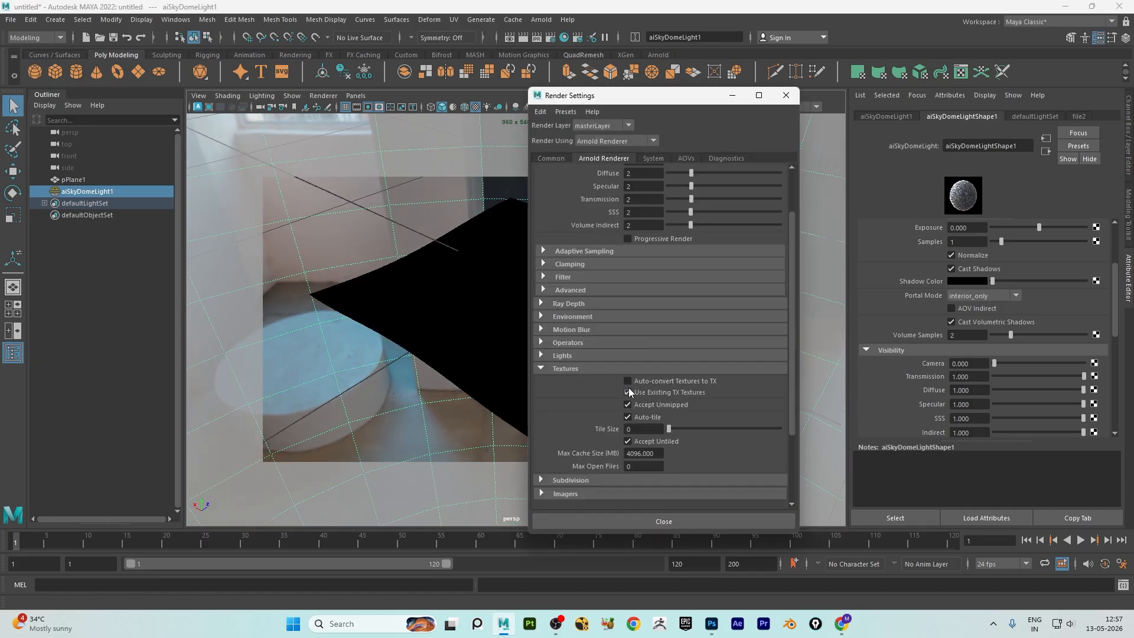
click(787, 95)
click(542, 20)
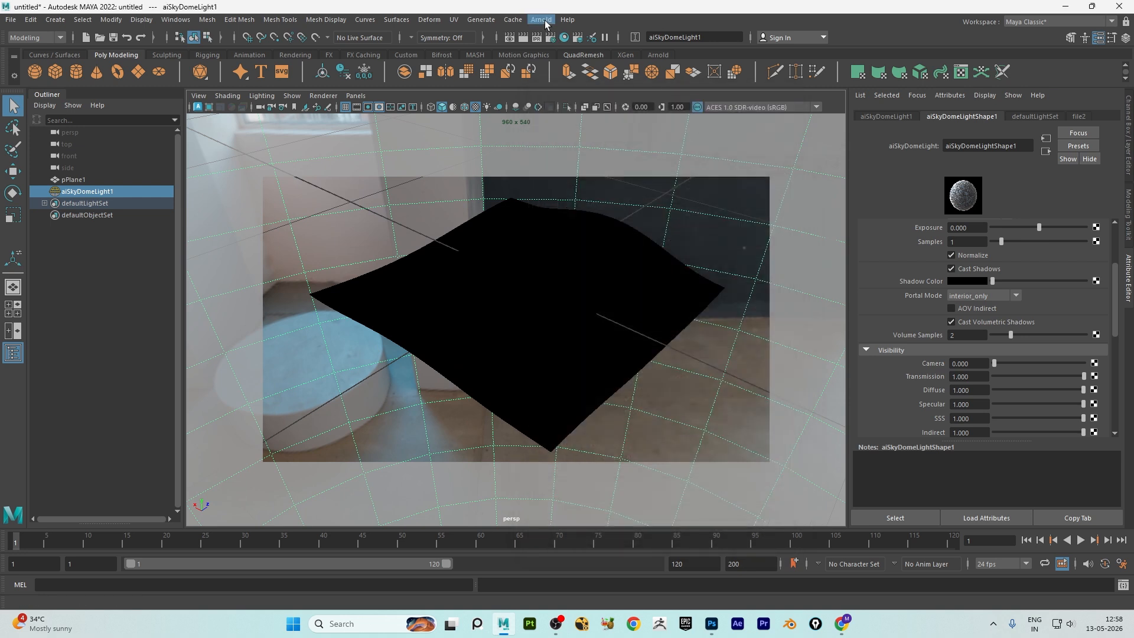
click(551, 42)
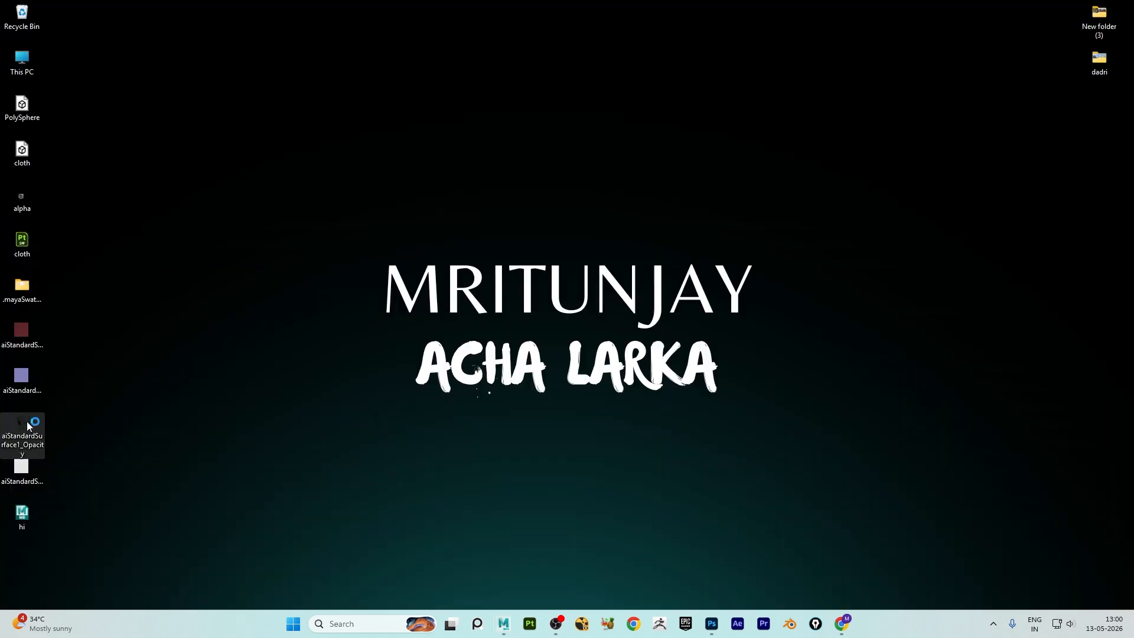
Step: Open the exported aiStandardSurface1_Opacity image from the desktop, examine its background and tear shapes up close, and close it
double_click(23, 422)
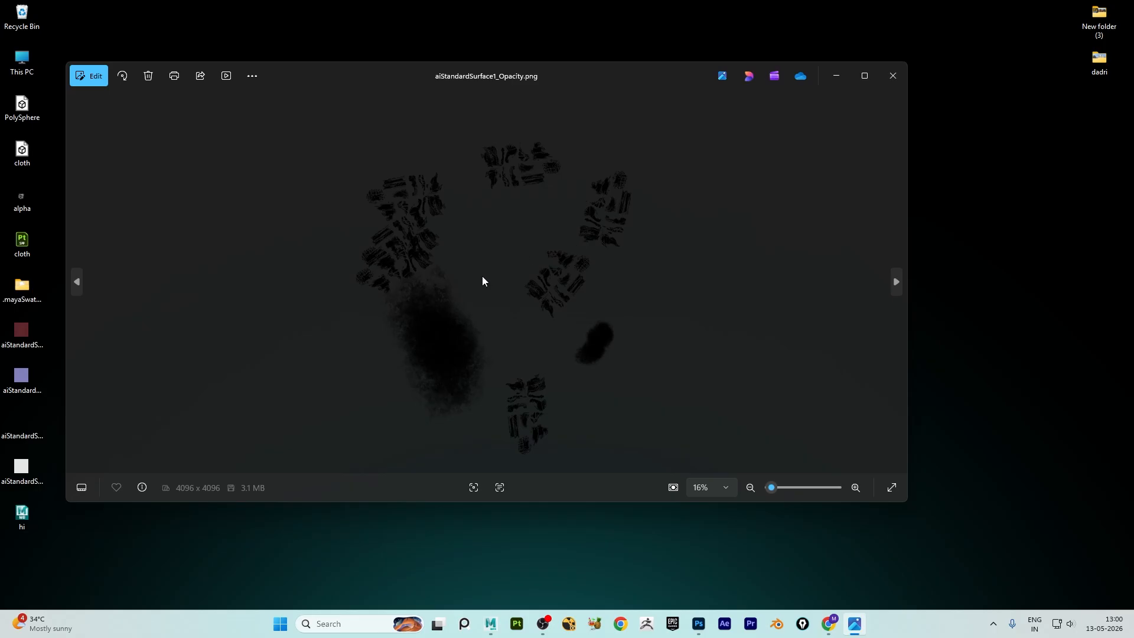
scroll(439, 385, up, 3)
scroll(413, 295, down, 3)
scroll(395, 236, up, 2)
scroll(473, 246, down, 2)
click(893, 76)
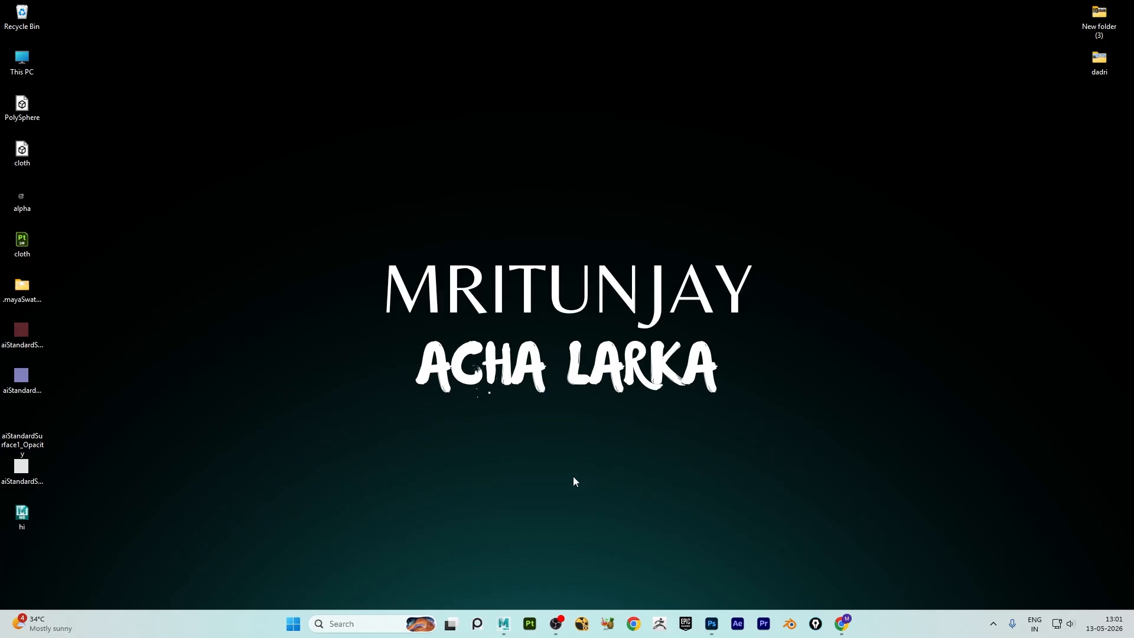
Step: Switch to Photoshop and open aiStandardSurface1_Opacity from the Desktop
click(711, 624)
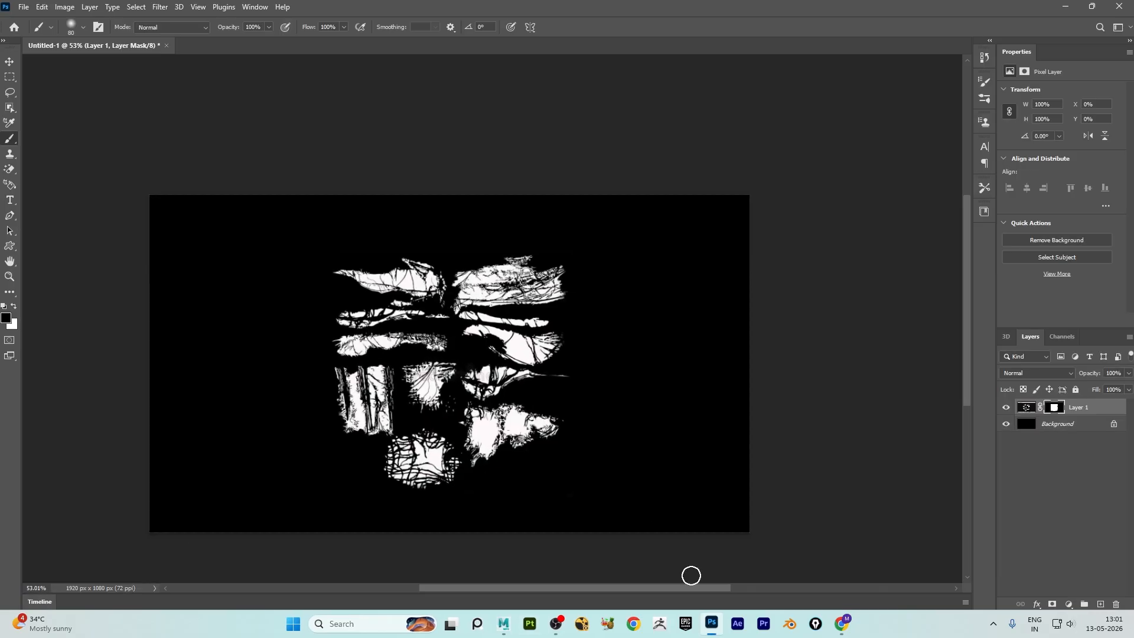
click(24, 7)
click(37, 32)
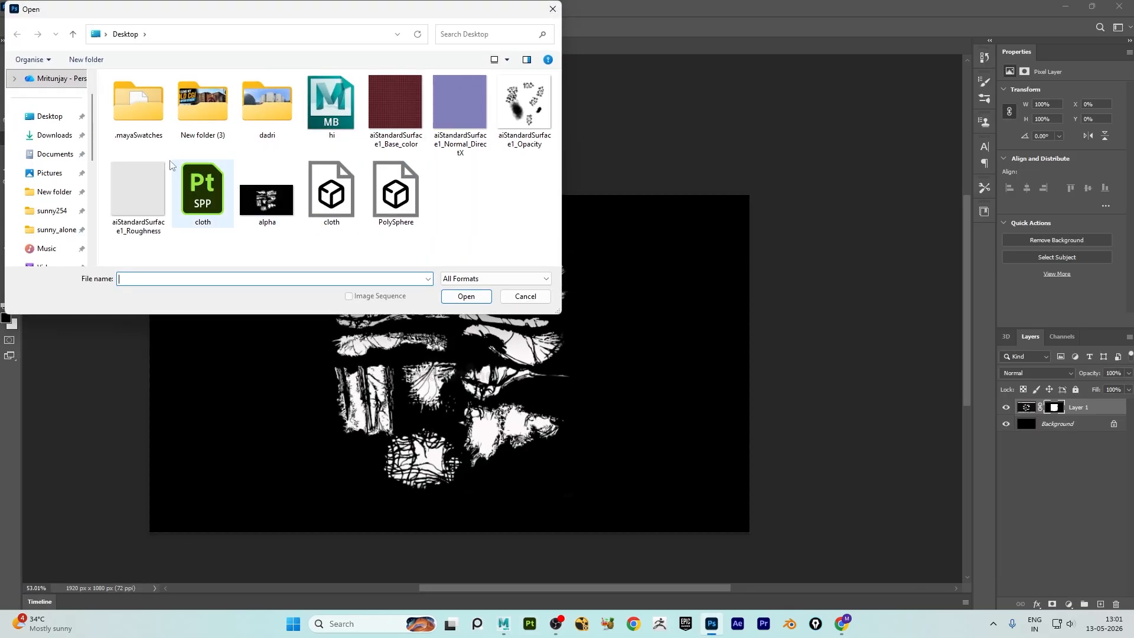
click(524, 106)
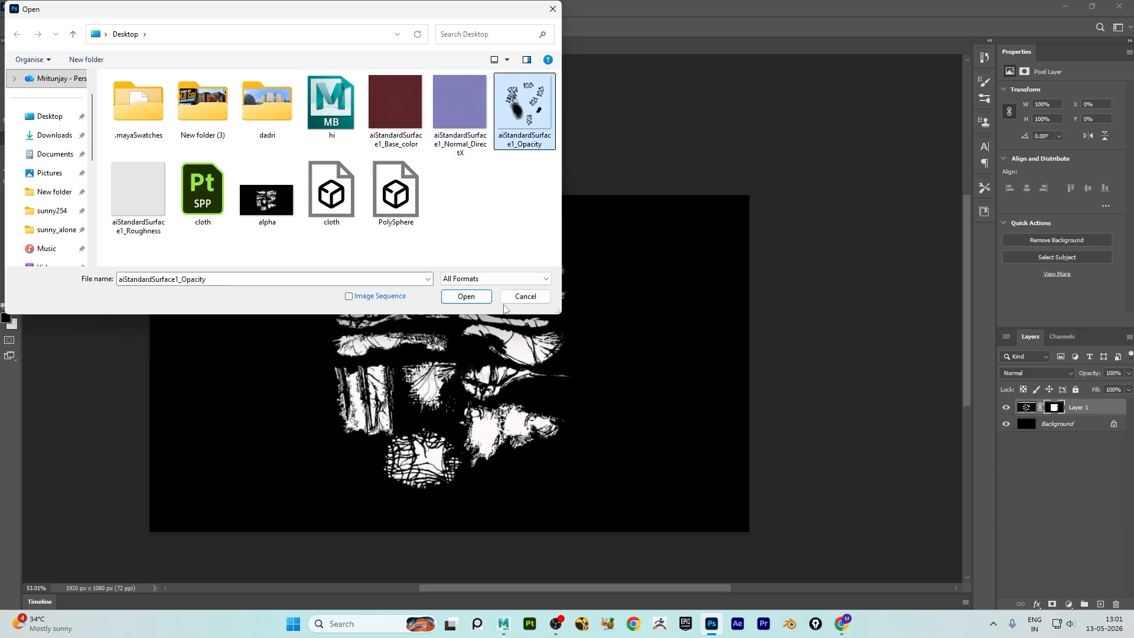
click(490, 299)
Step: Add a new layer below the tear artwork and fill it with white
click(1100, 604)
drag(1070, 419, 1063, 449)
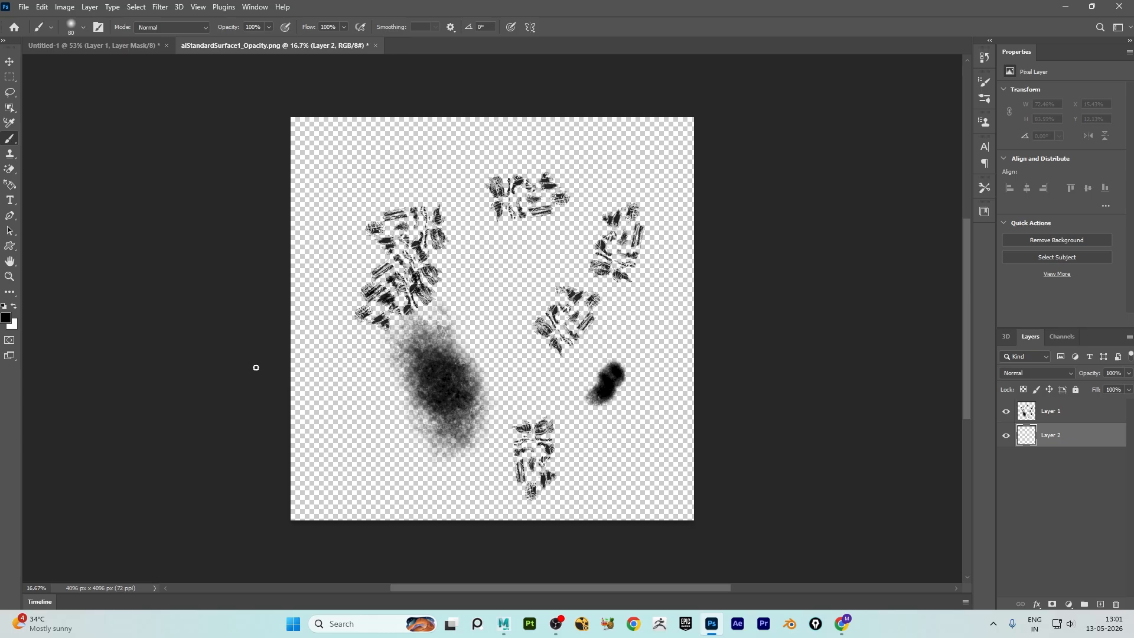
key(alt+BackSpace)
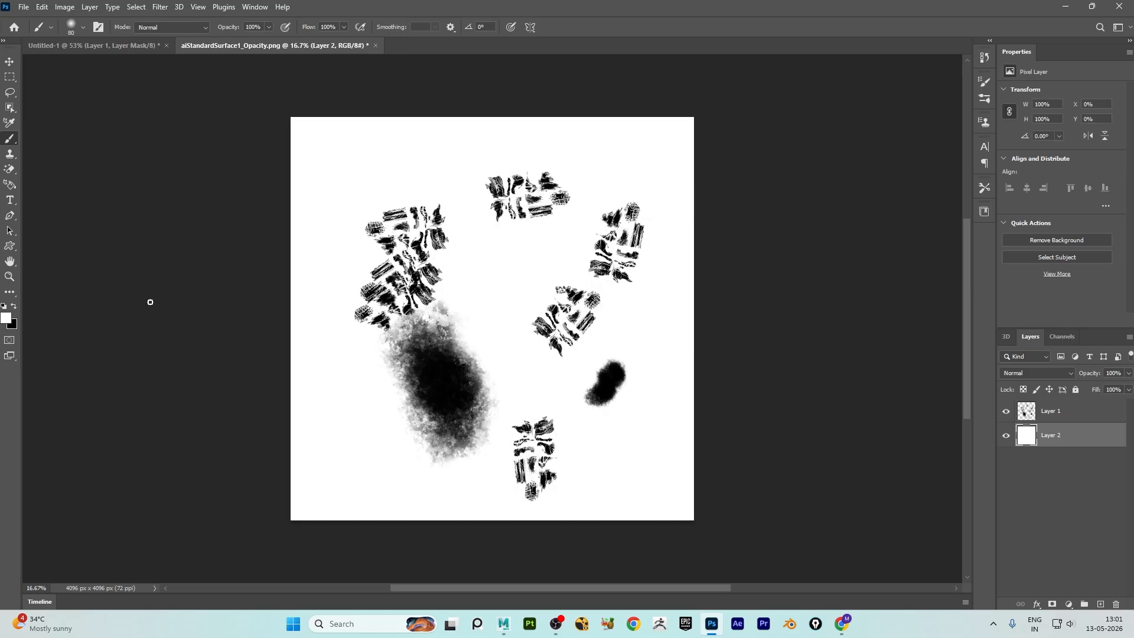
Step: Save a PNG copy of the image over aiStandardSurface1_Opacity on the Desktop, accepting the replacement and format options
click(23, 6)
click(62, 163)
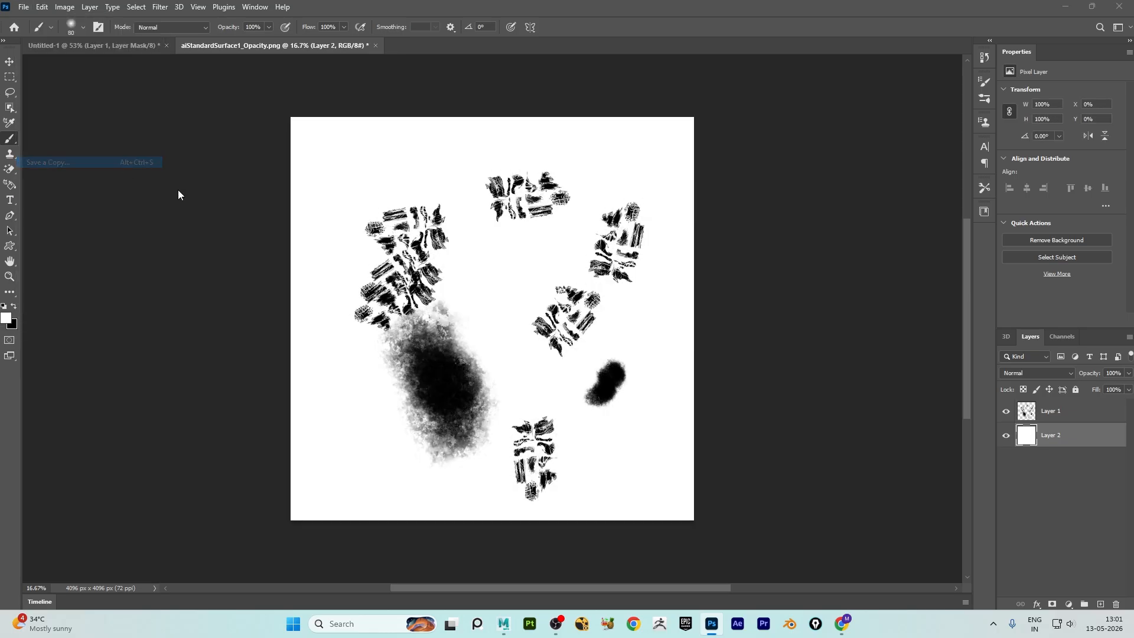
click(461, 113)
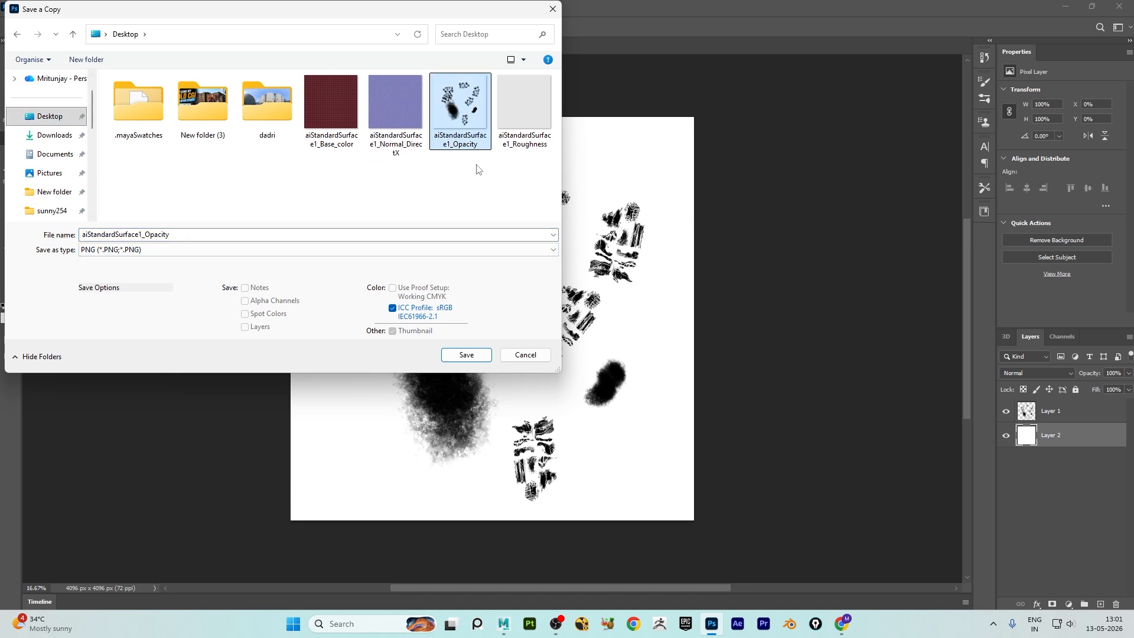
click(467, 355)
click(595, 314)
click(635, 186)
Step: Quit Photoshop without saving changes to the open documents
click(1120, 6)
click(561, 231)
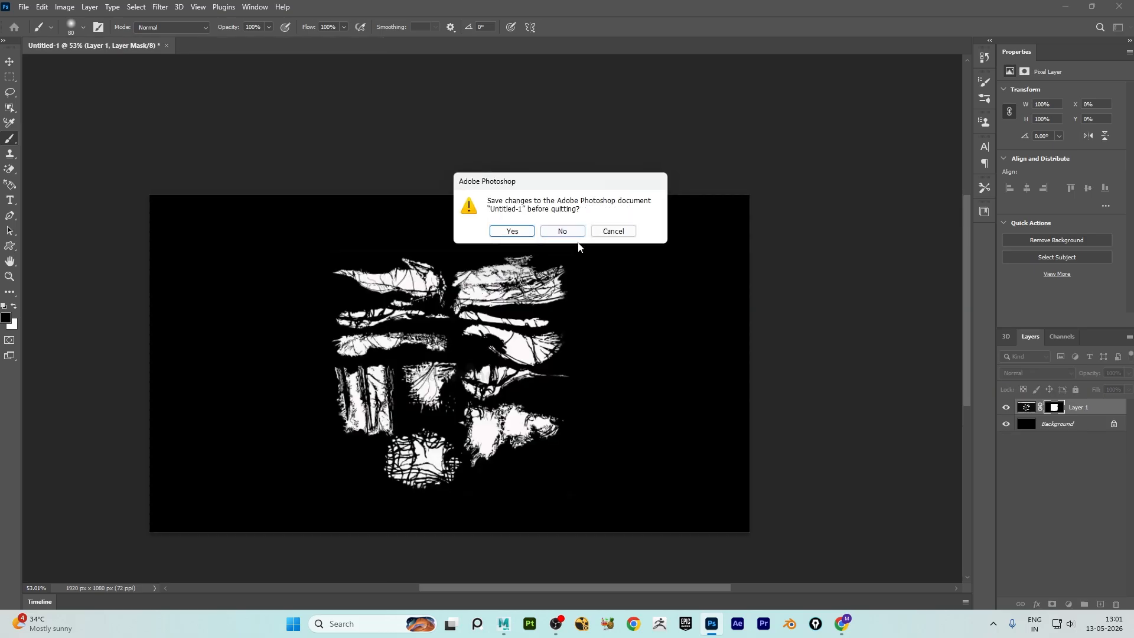
click(574, 232)
Step: Return to Maya, connect the opacity map's Out Color to the material's Opacity and close the Hypershade
click(504, 624)
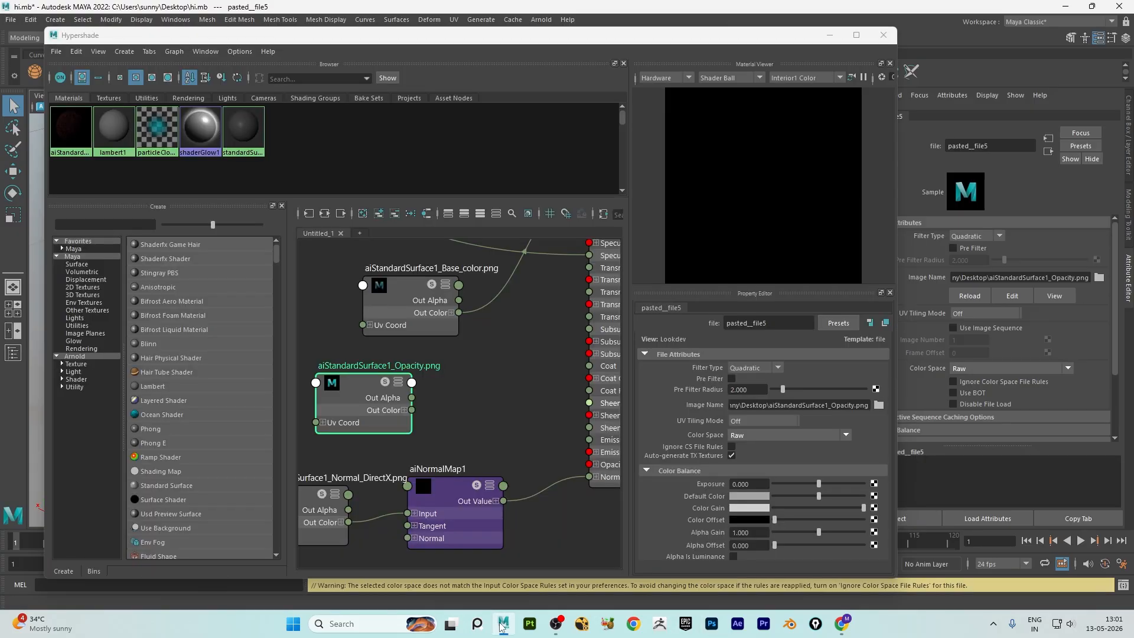
scroll(427, 378, down, 2)
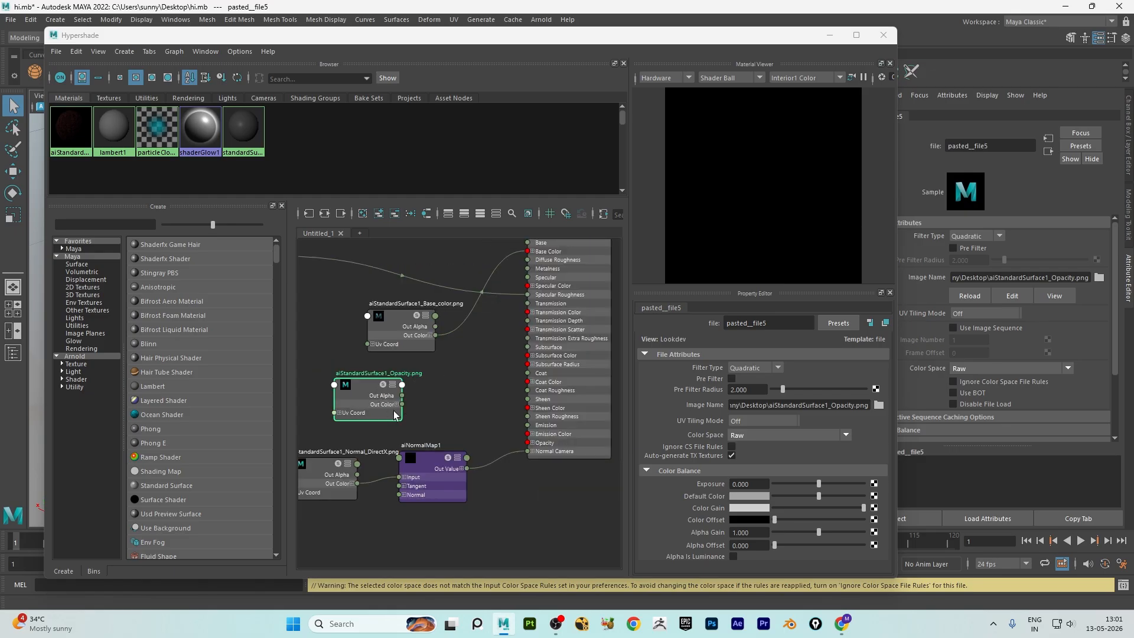
drag(402, 405, 532, 442)
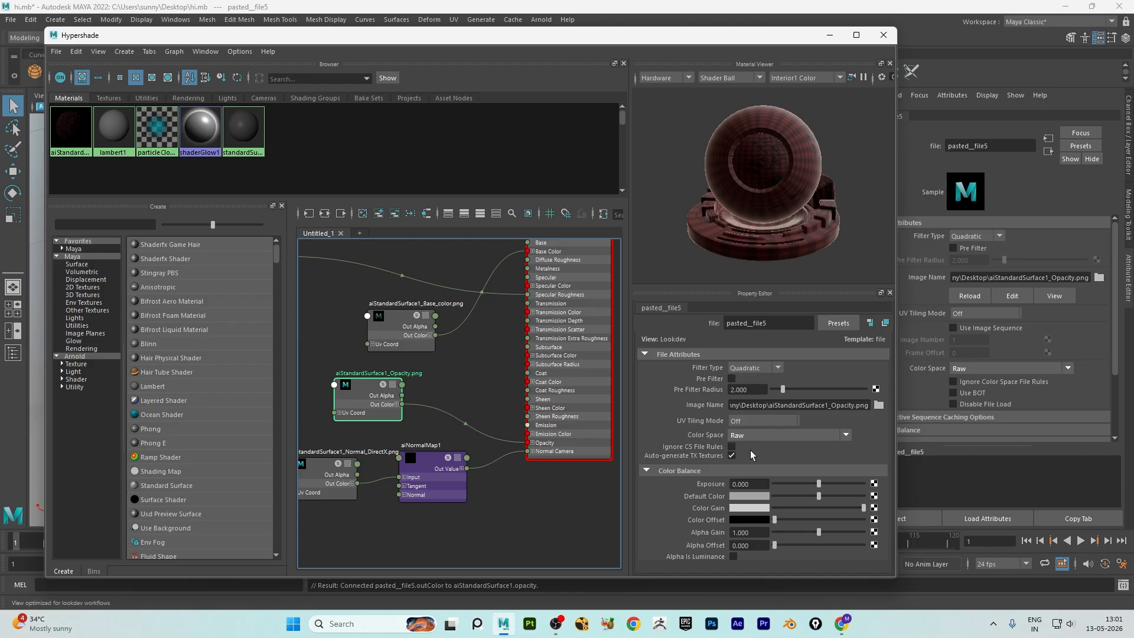
click(884, 34)
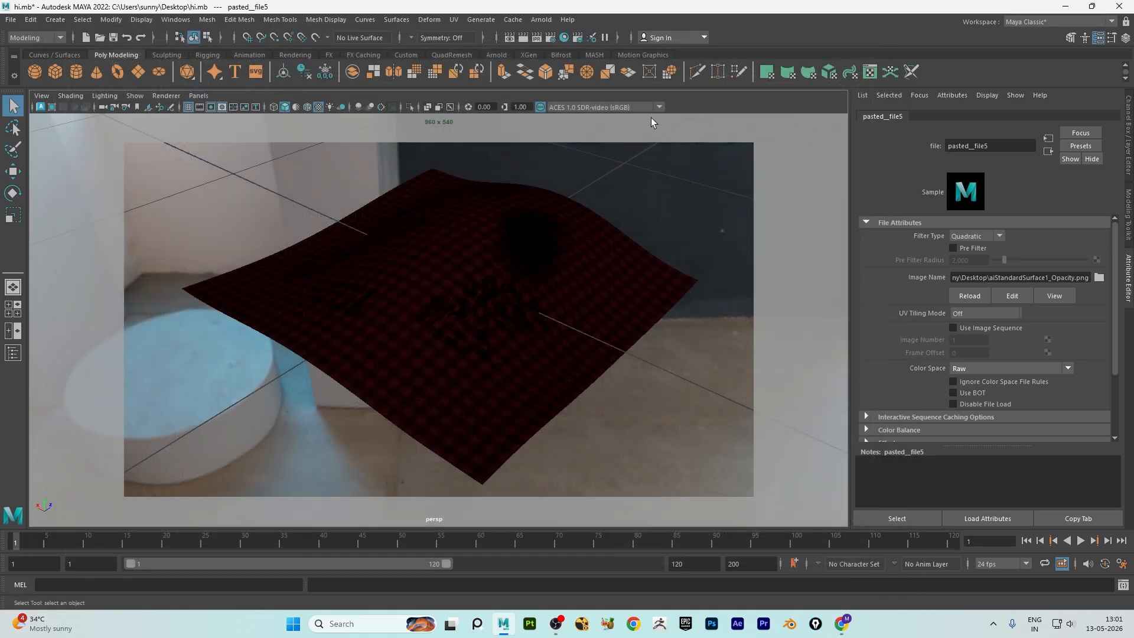
Step: Render the cloth in the Arnold RenderView and inspect the torn areas up close and as a whole
click(542, 19)
click(554, 40)
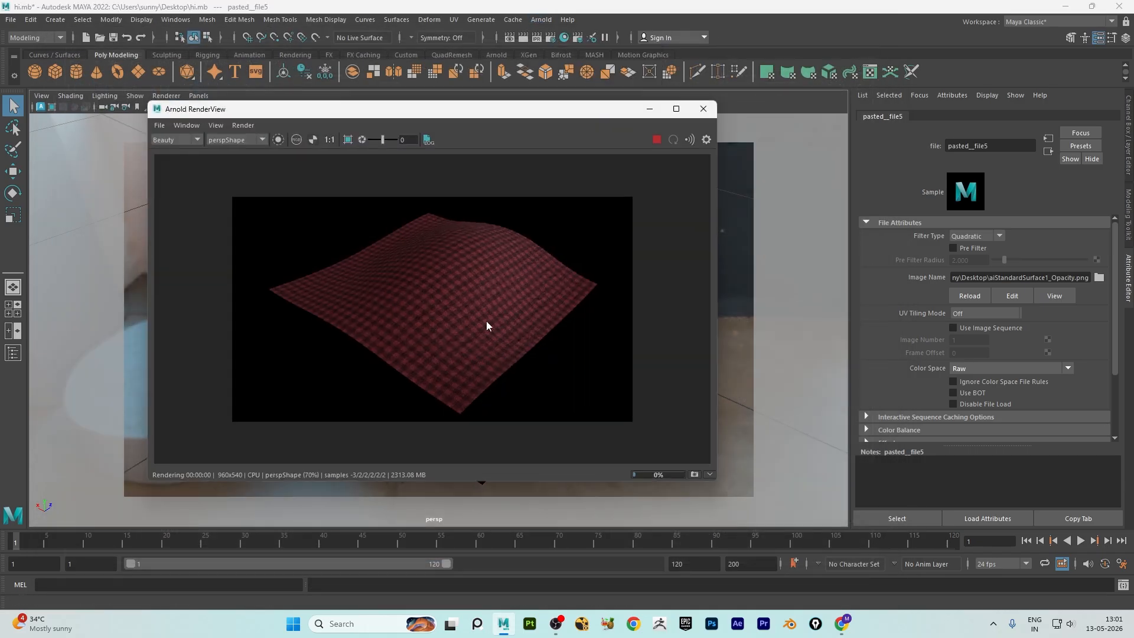
scroll(438, 331, down, 1)
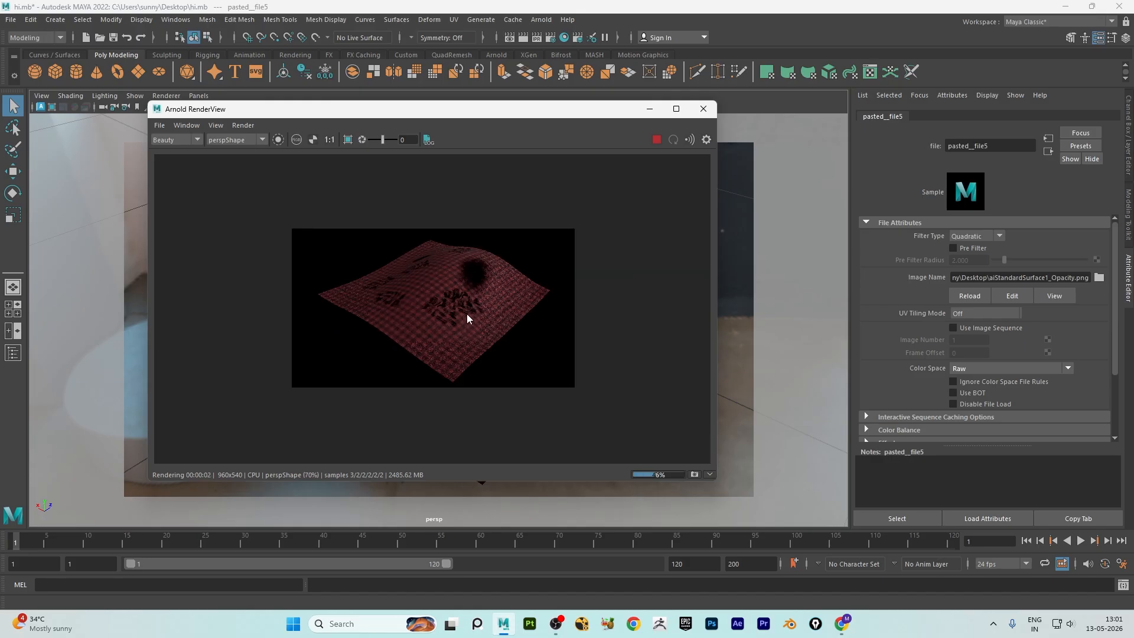
scroll(470, 310, up, 3)
scroll(420, 306, down, 3)
scroll(441, 310, up, 3)
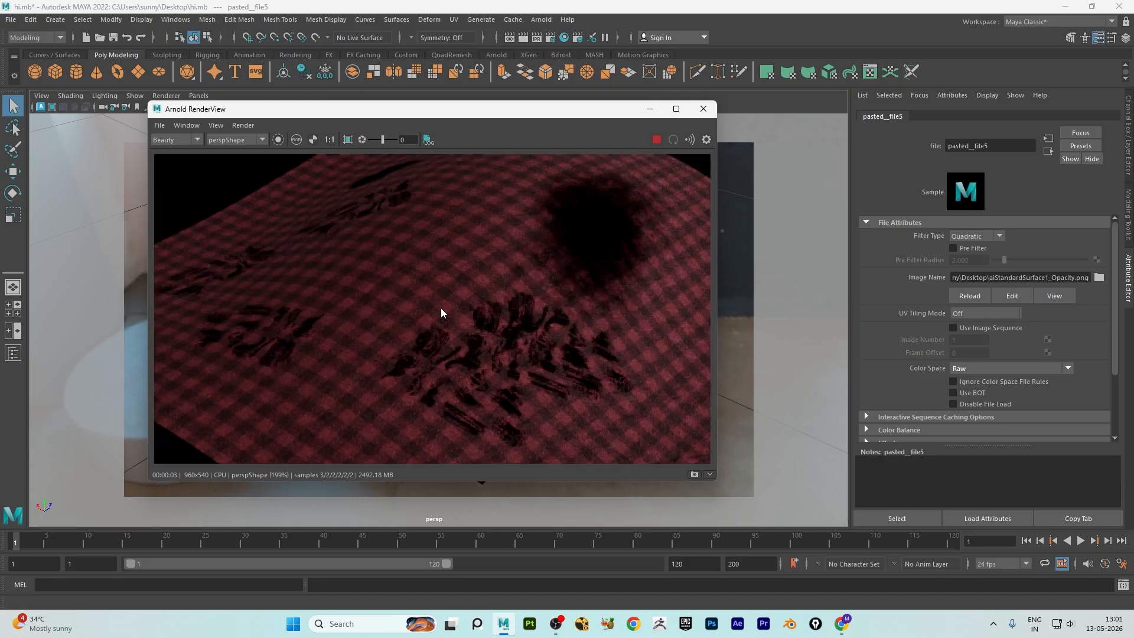
scroll(439, 301, down, 3)
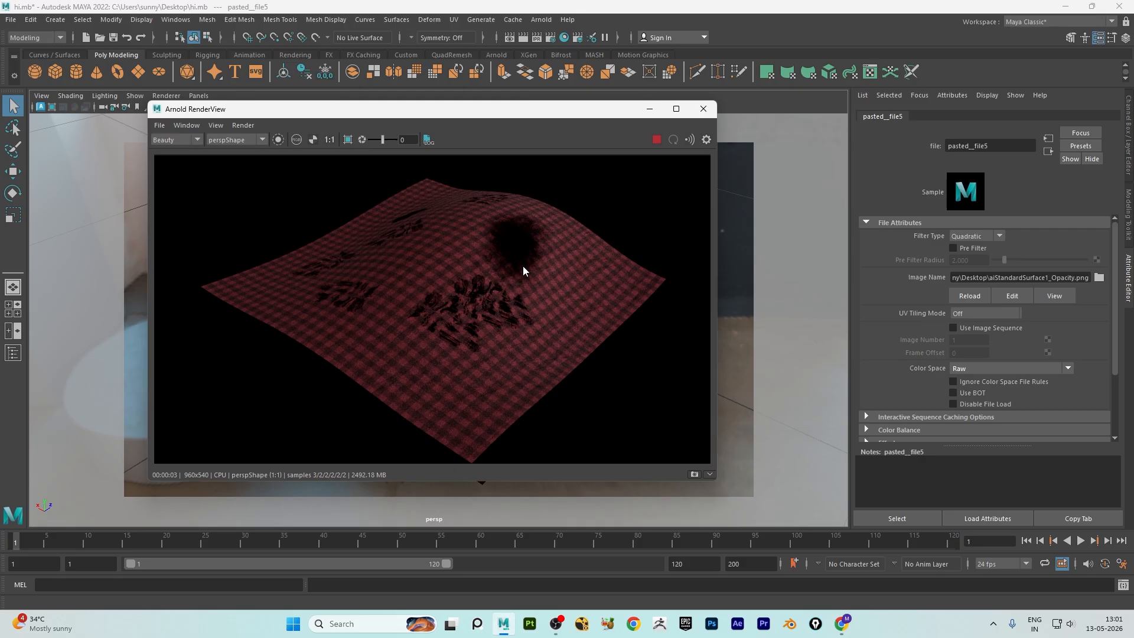